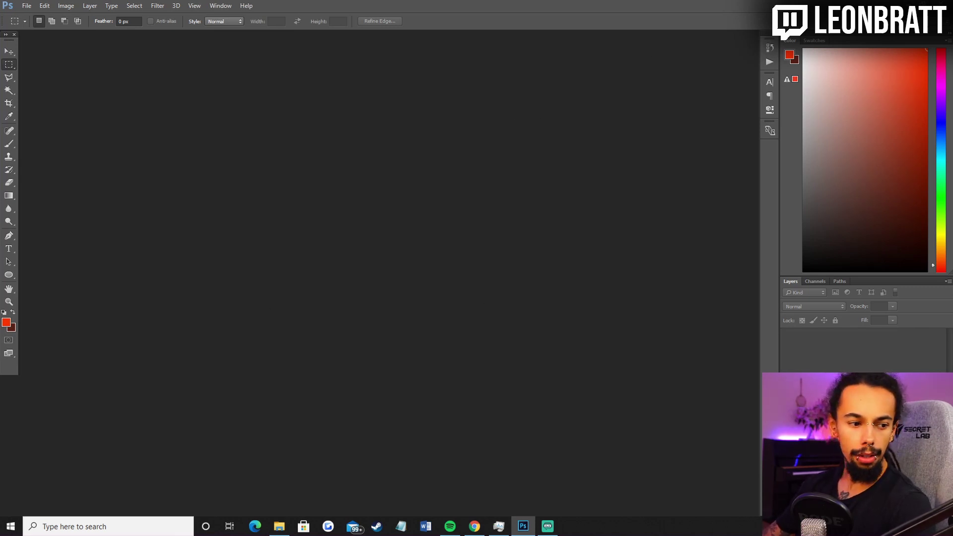
Drag the grimacing-face JPG from File Explorer into Photoshop and zoom in slightly
{"action": "key", "text": "super+e"}
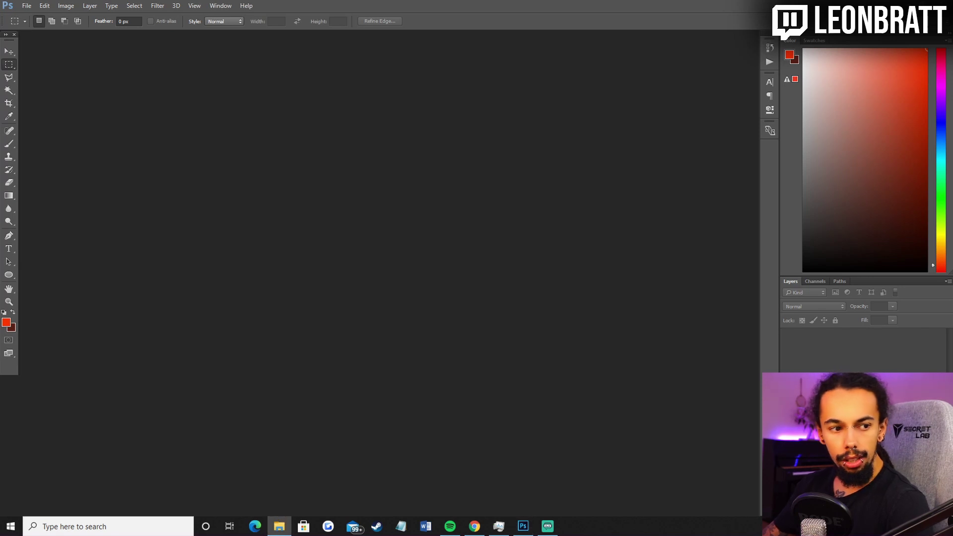
{"action": "left_click_drag", "start_coordinate": [147, 207], "coordinate": [380, 193]}
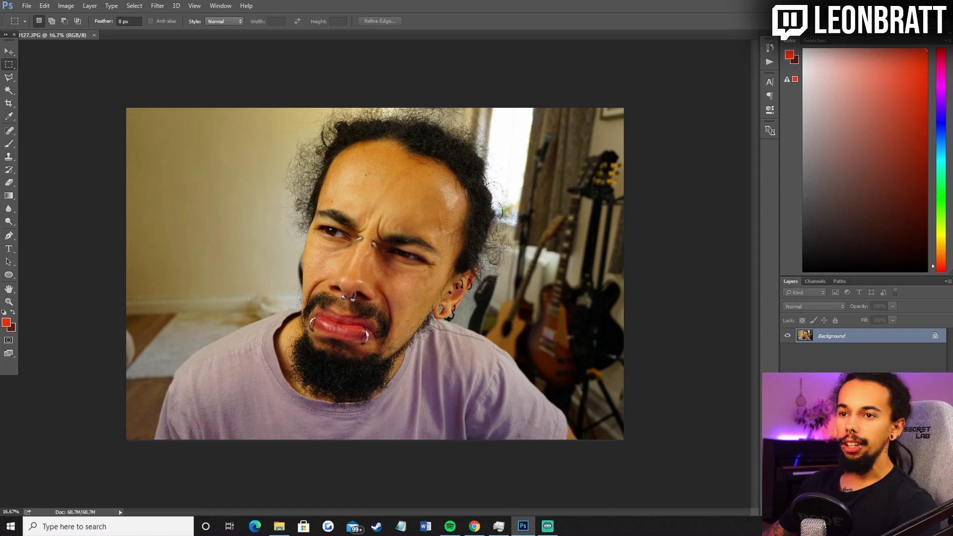
{"action": "scroll", "coordinate": [278, 127], "scroll_direction": "up", "scroll_amount": 2}
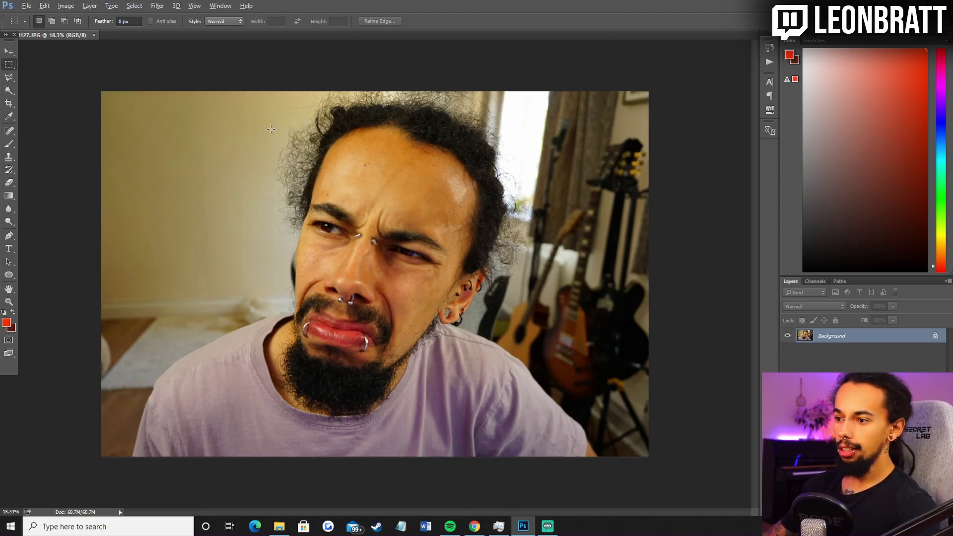
{"action": "key", "text": "alt"}
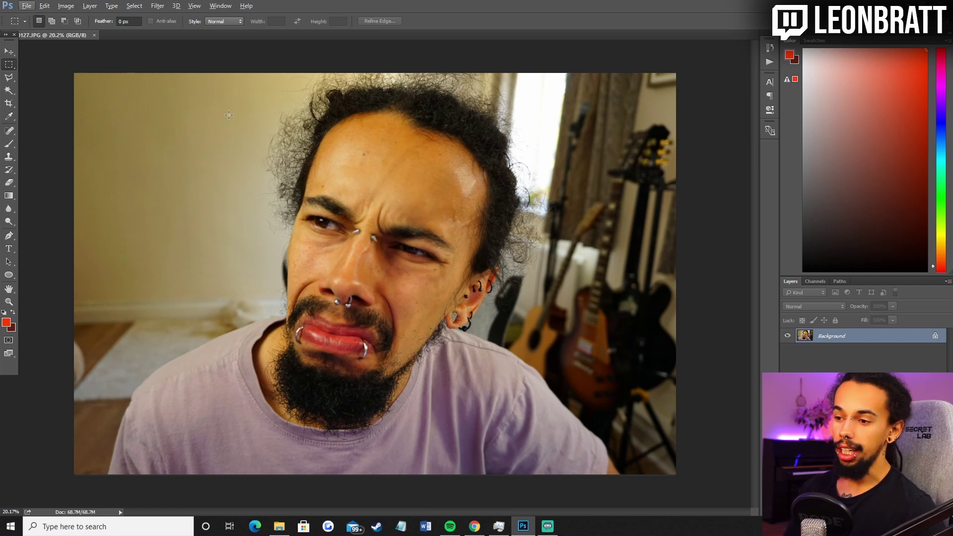
Raise the photo's contrast slightly with Brightness/Contrast
{"action": "left_click", "coordinate": [66, 5]}
{"action": "mouse_move", "coordinate": [160, 35]}
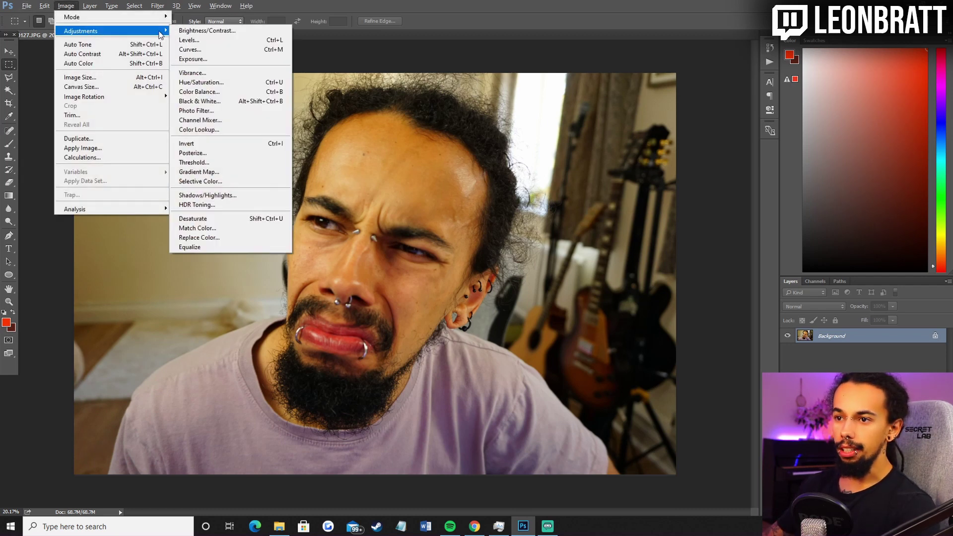
{"action": "left_click", "coordinate": [228, 31]}
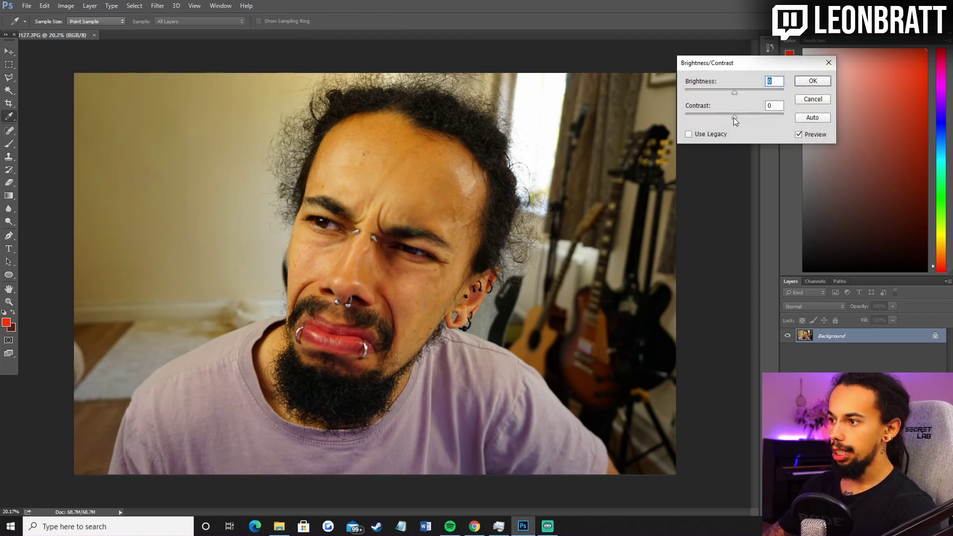
{"action": "left_click_drag", "start_coordinate": [734, 117], "coordinate": [739, 115]}
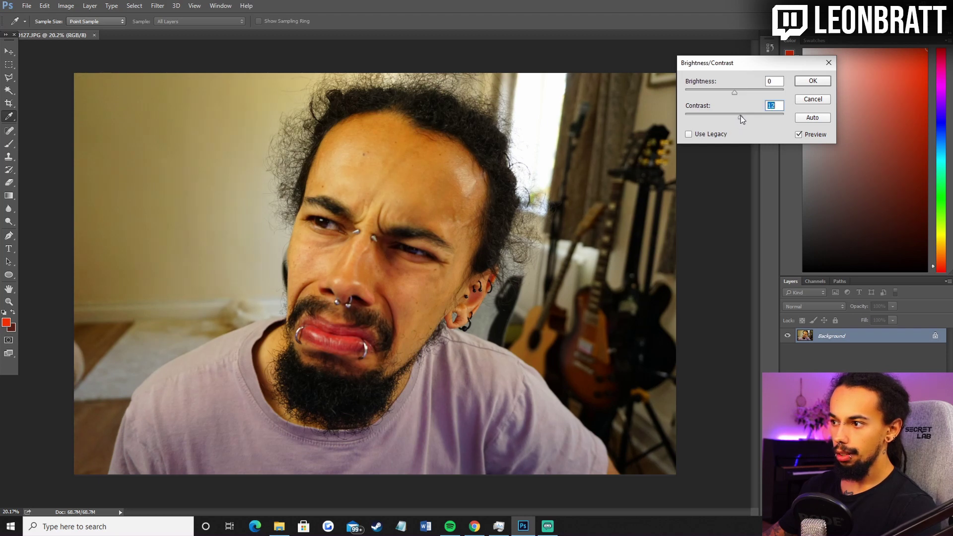
{"action": "left_click", "coordinate": [813, 81]}
{"action": "key", "text": "m"}
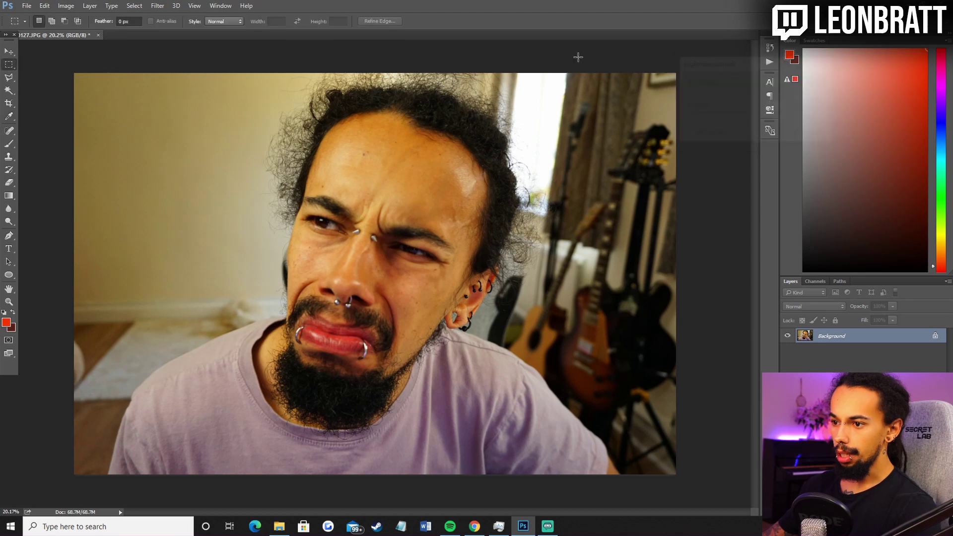
Lower the photo's saturation slightly with Hue/Saturation
{"action": "left_click", "coordinate": [66, 6]}
{"action": "mouse_move", "coordinate": [114, 31]}
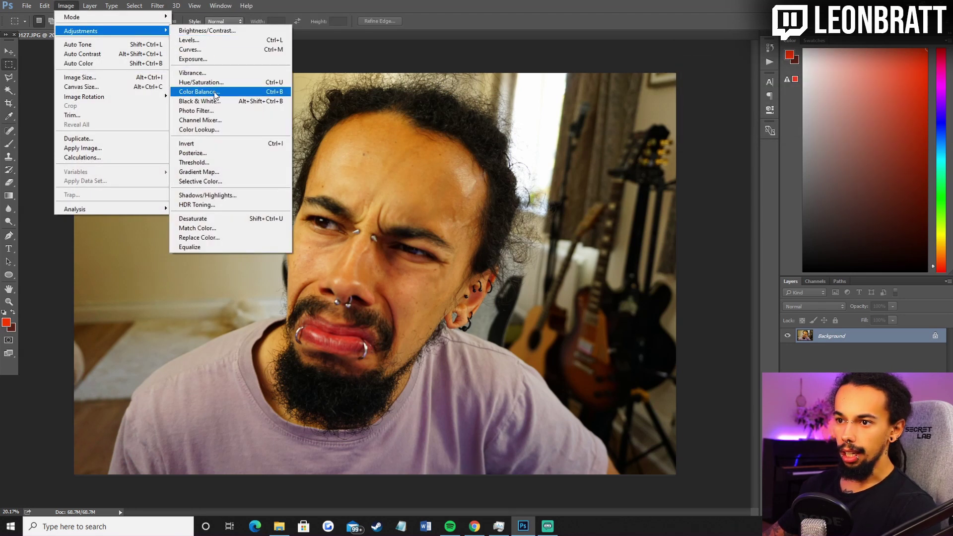
{"action": "left_click", "coordinate": [217, 84]}
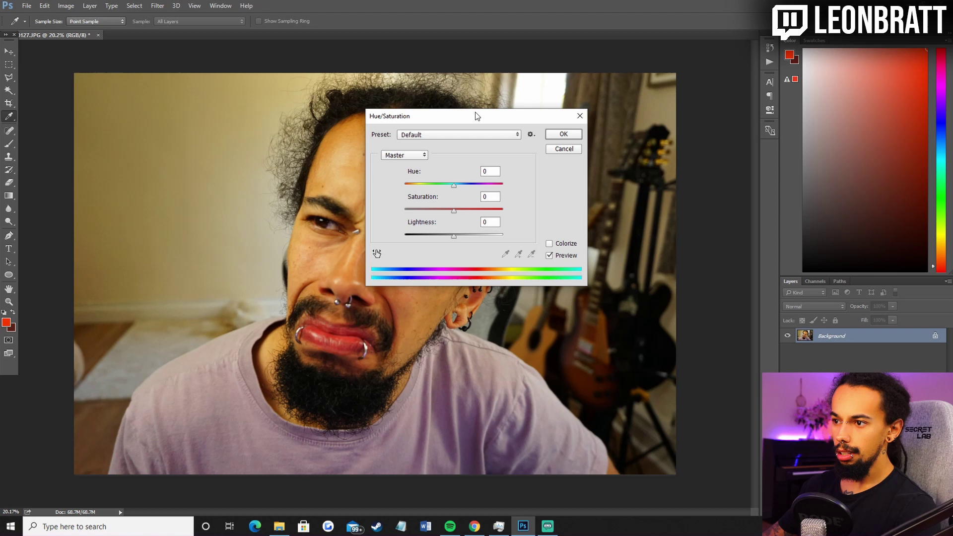
{"action": "left_click_drag", "start_coordinate": [476, 116], "coordinate": [634, 115]}
{"action": "left_click", "coordinate": [614, 209]}
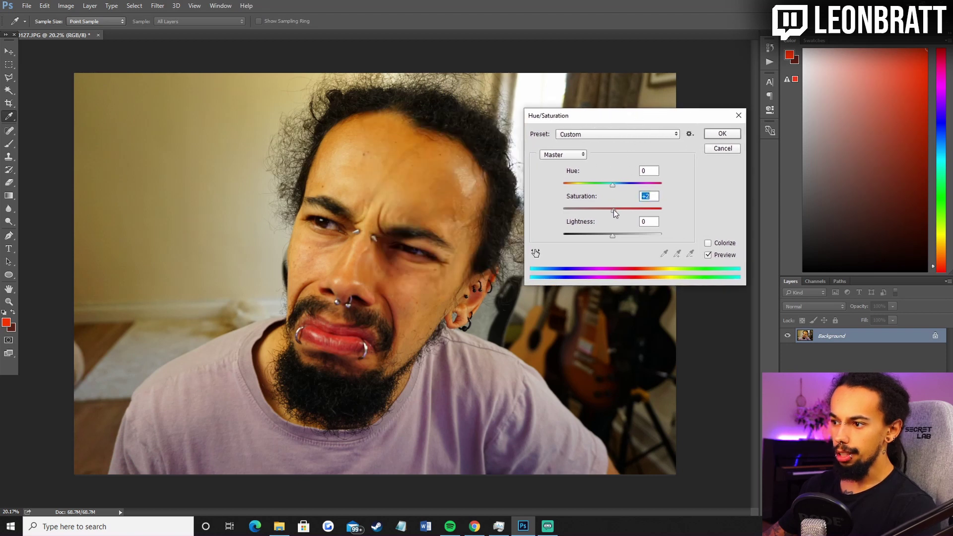
{"action": "mouse_move", "coordinate": [621, 209]}
{"action": "left_mouse_down"}
{"action": "mouse_move", "coordinate": [595, 207]}
{"action": "mouse_move", "coordinate": [611, 206]}
{"action": "left_mouse_up"}
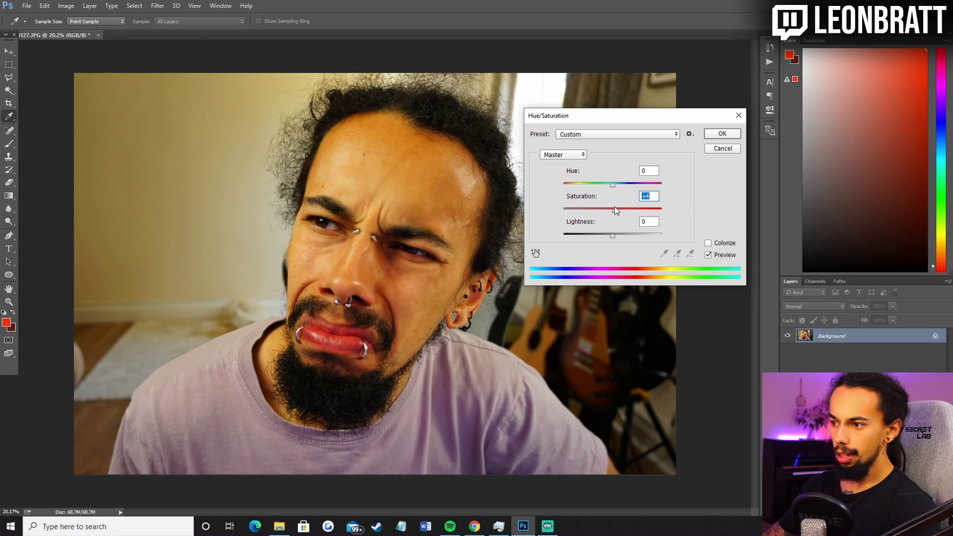
{"action": "left_click", "coordinate": [722, 134]}
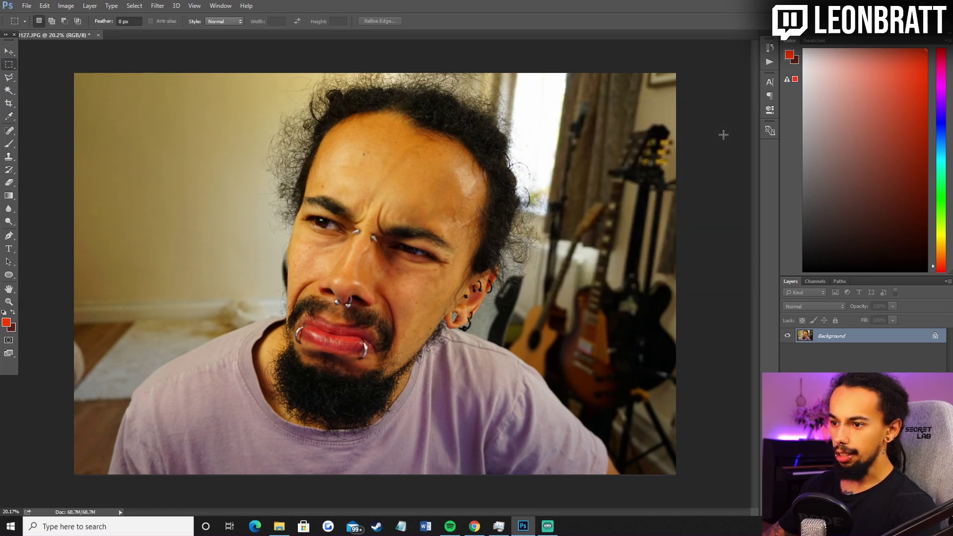
Raise the photo's brightness to 15 with Brightness/Contrast
{"action": "left_click", "coordinate": [66, 6]}
{"action": "mouse_move", "coordinate": [92, 33]}
{"action": "left_click", "coordinate": [207, 30]}
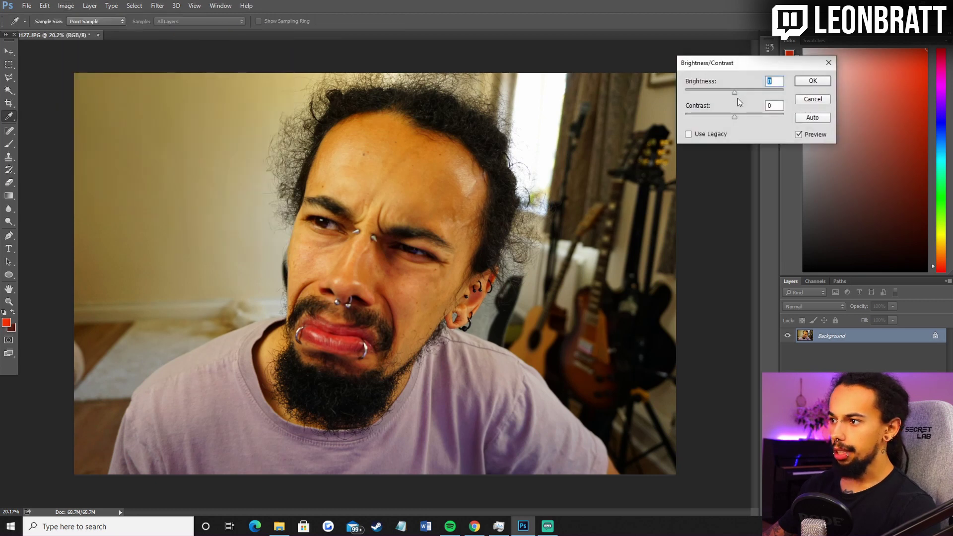
{"action": "left_click_drag", "start_coordinate": [736, 94], "coordinate": [739, 96]}
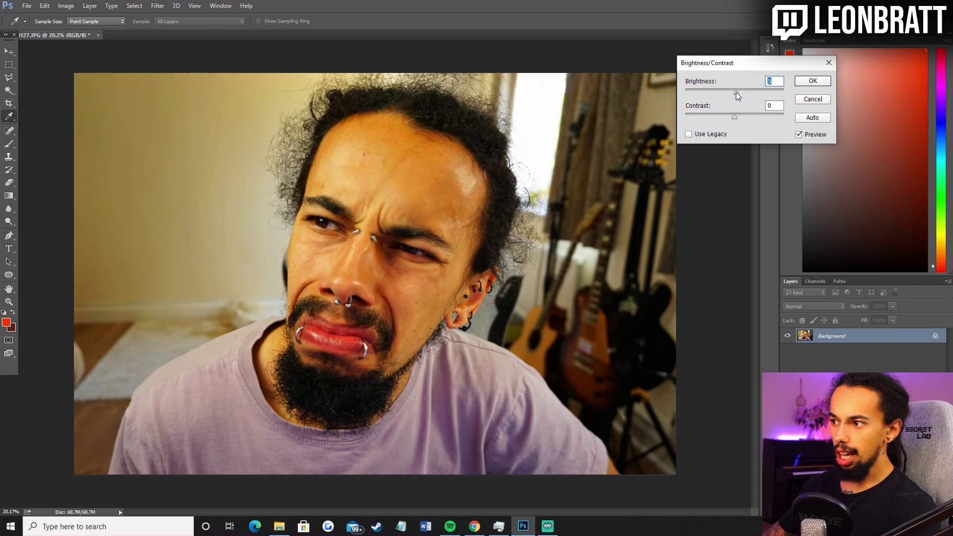
{"action": "left_click", "coordinate": [812, 81]}
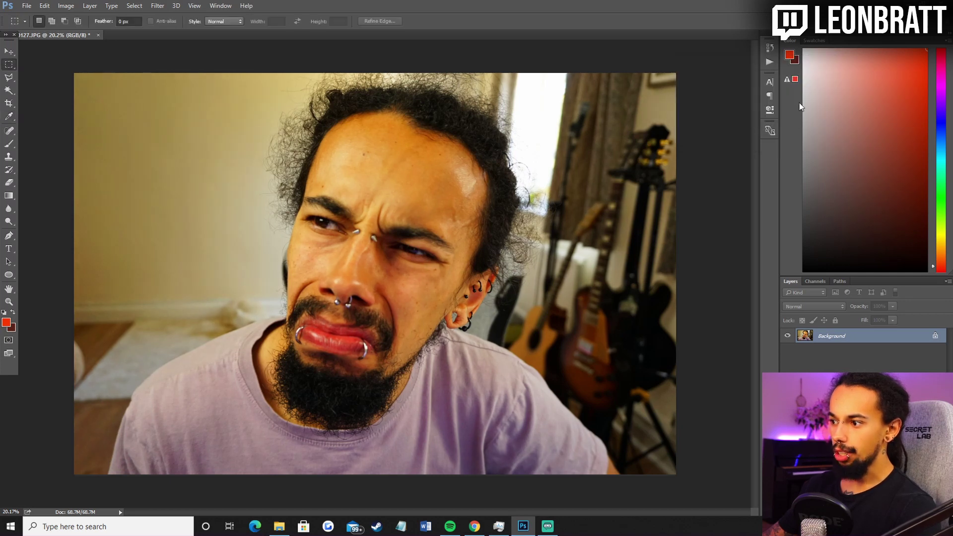
Crop the photo to a near-square framing around the face and commit it
{"action": "key", "text": "c"}
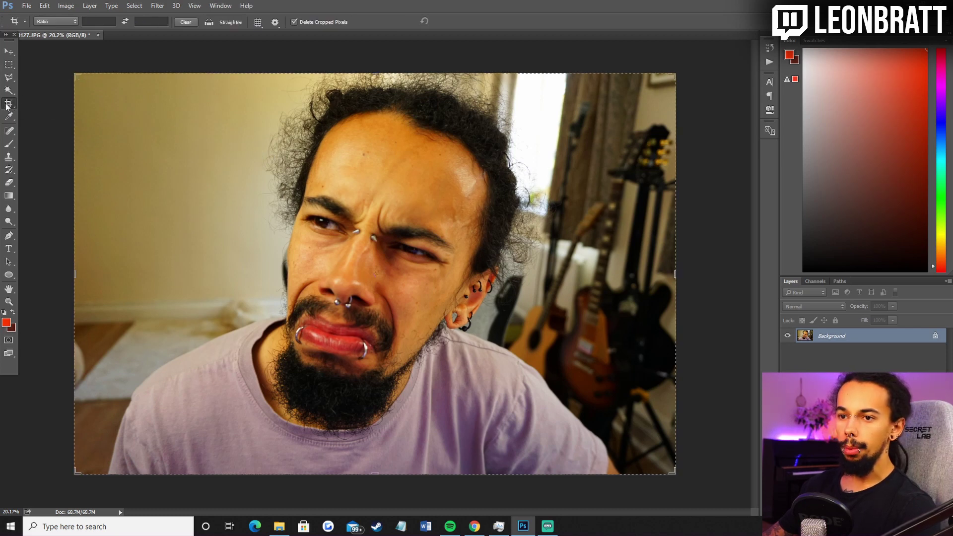
{"action": "left_click_drag", "start_coordinate": [76, 75], "coordinate": [101, 73]}
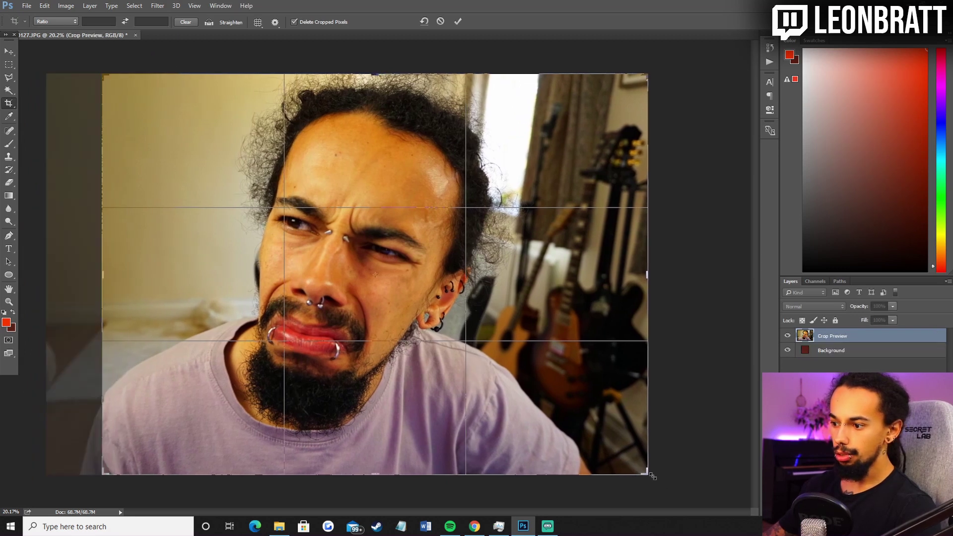
{"action": "left_click_drag", "start_coordinate": [652, 477], "coordinate": [571, 471]}
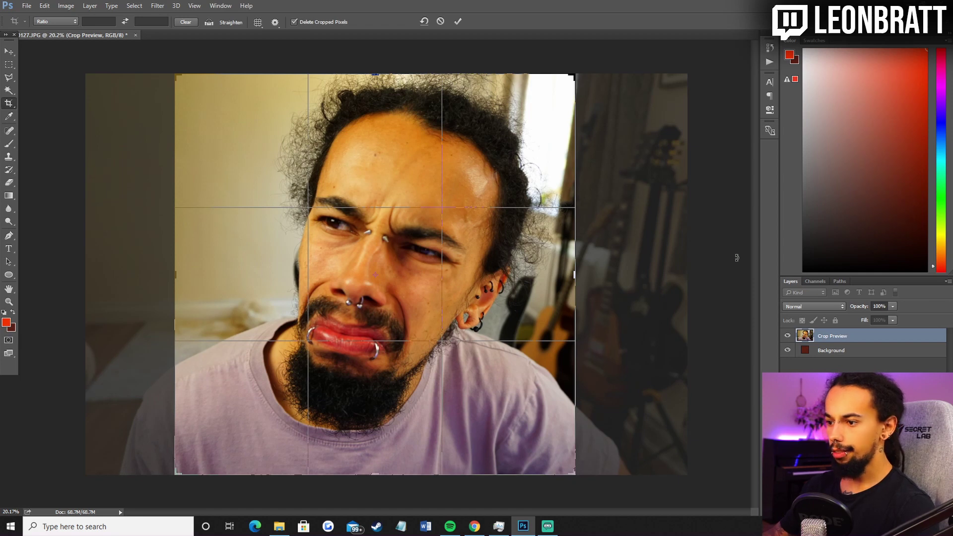
{"action": "key", "text": "Return"}
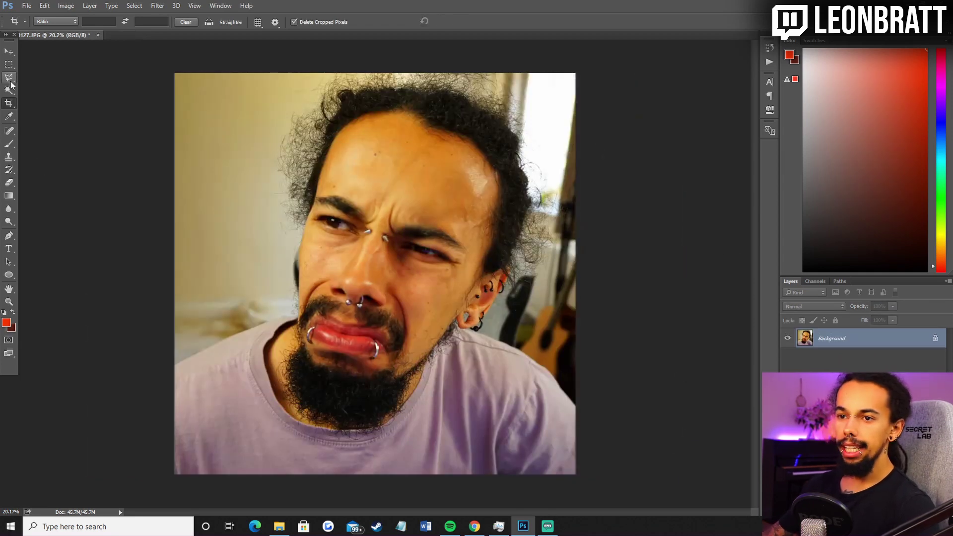
Trace a polygonal lasso selection around the person's head and shoulders
{"action": "left_click", "coordinate": [10, 79]}
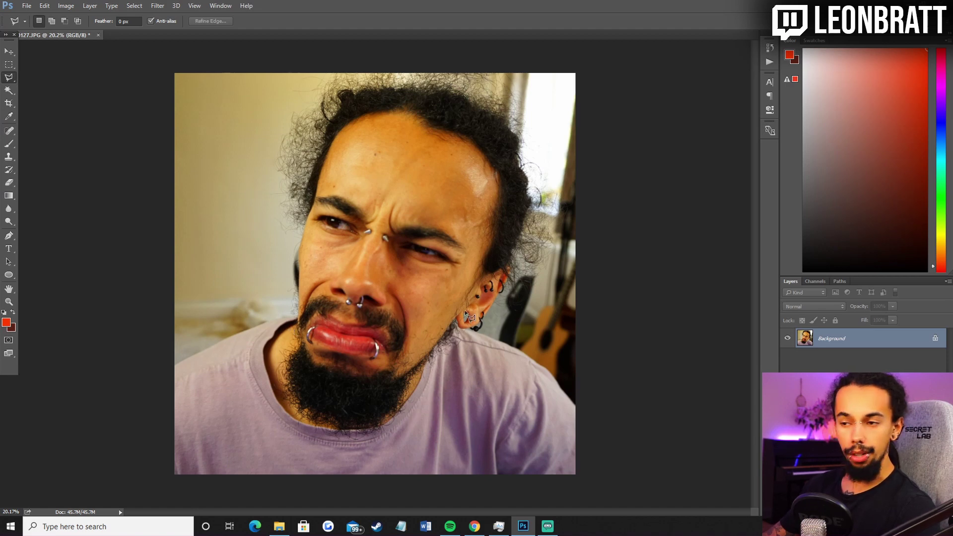
{"action": "left_click", "coordinate": [172, 367]}
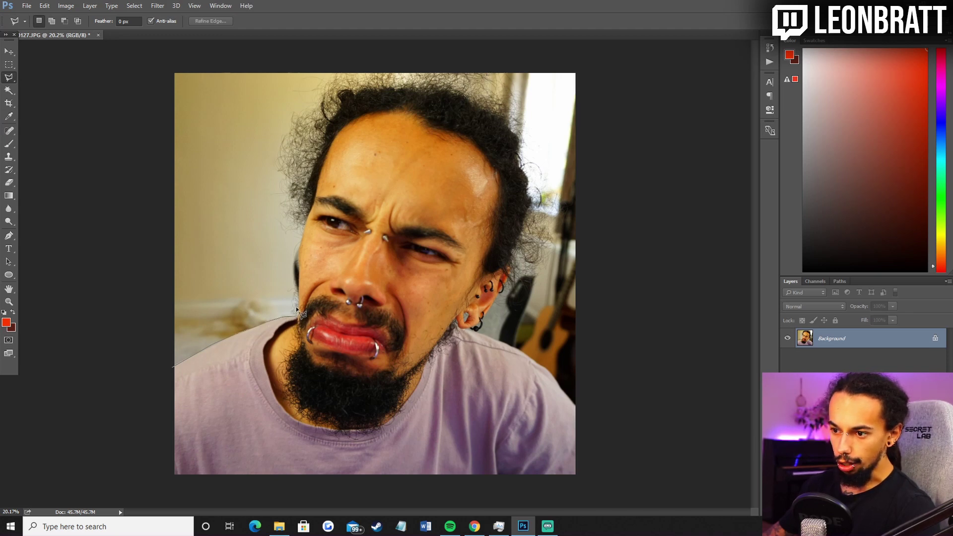
{"action": "left_click", "coordinate": [298, 263]}
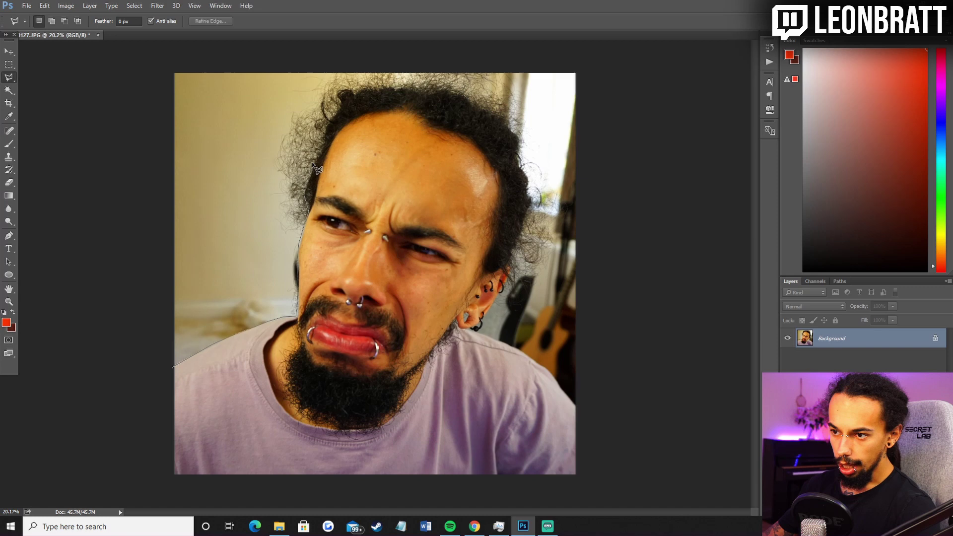
{"action": "left_click", "coordinate": [304, 199]}
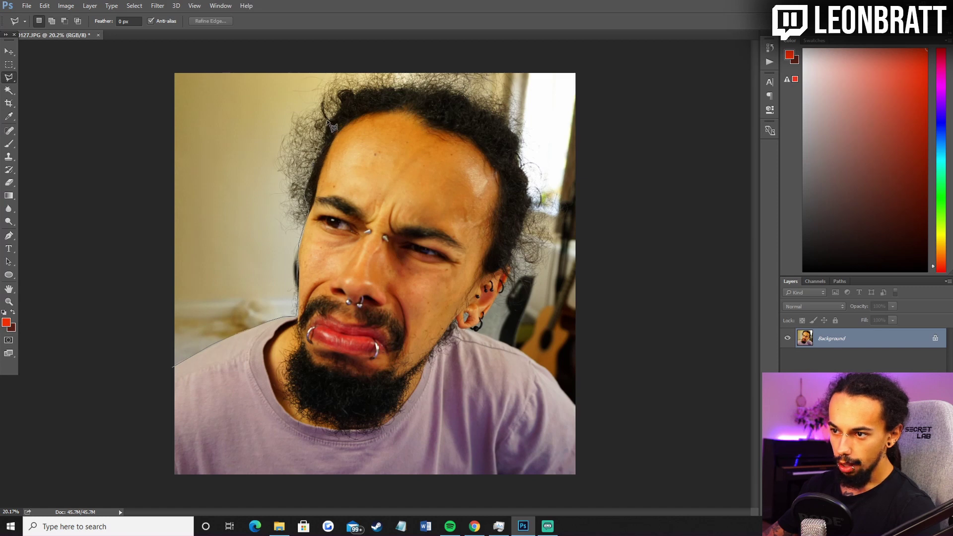
{"action": "left_click", "coordinate": [328, 120]}
{"action": "left_click", "coordinate": [340, 97]}
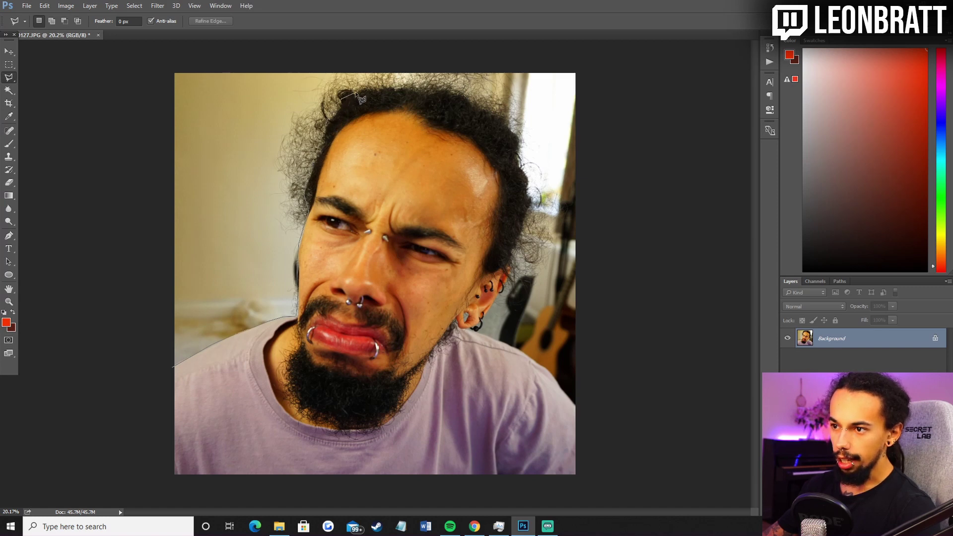
{"action": "left_click", "coordinate": [368, 89]}
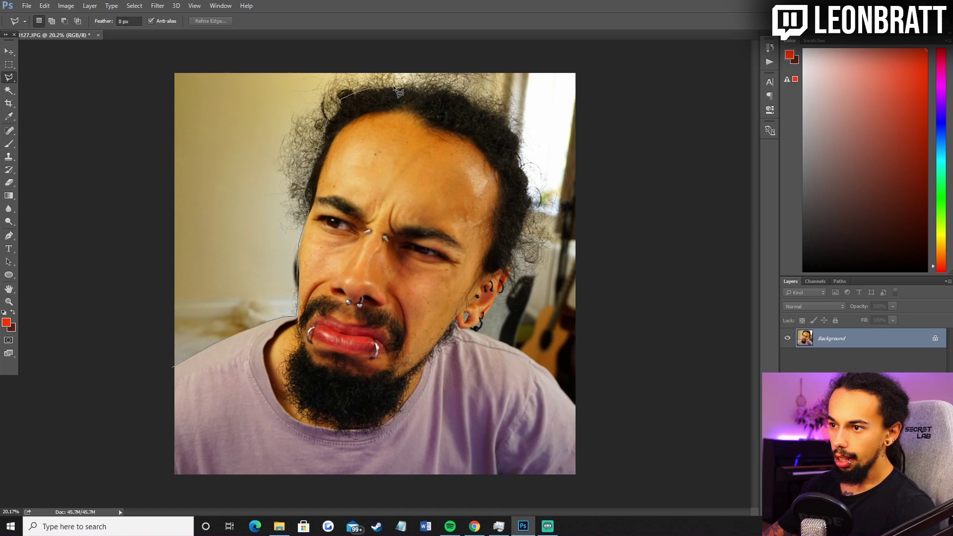
{"action": "left_click", "coordinate": [395, 88]}
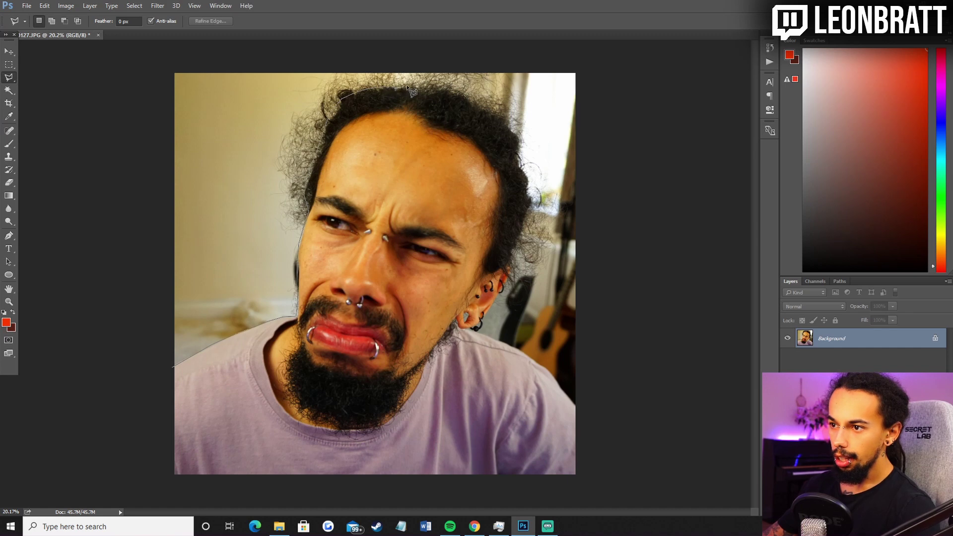
{"action": "left_click", "coordinate": [457, 92]}
{"action": "left_click", "coordinate": [575, 404]}
{"action": "left_click", "coordinate": [587, 418]}
{"action": "left_click", "coordinate": [596, 493]}
{"action": "left_click", "coordinate": [142, 487]}
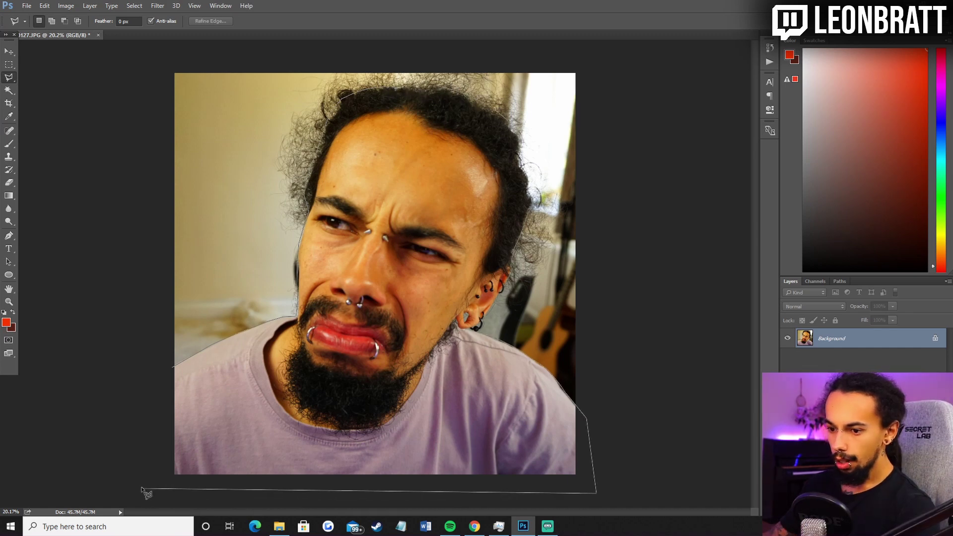
{"action": "left_click", "coordinate": [141, 375]}
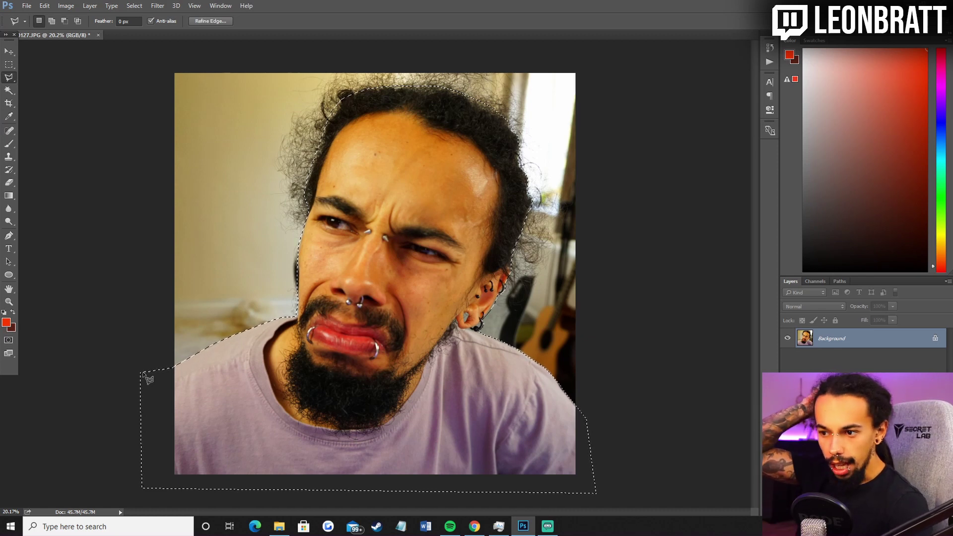
Feather the selection's edge with the default amount
{"action": "right_click", "coordinate": [370, 167]}
{"action": "left_click", "coordinate": [396, 195]}
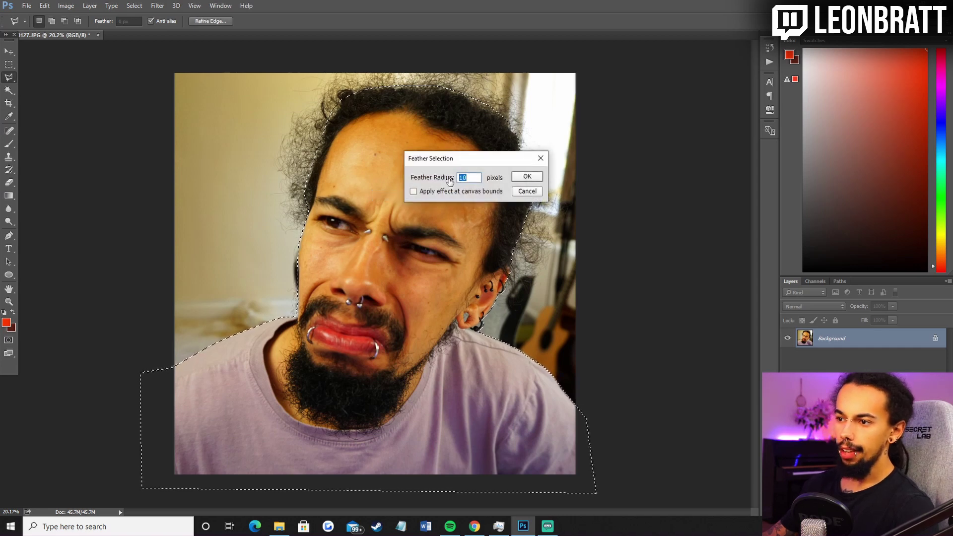
{"action": "left_click", "coordinate": [527, 178]}
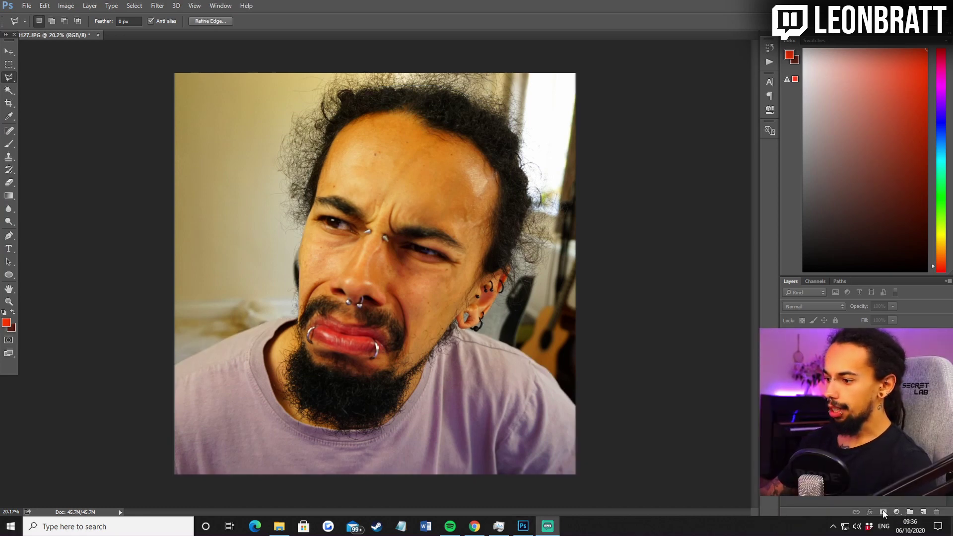
Mask out the background and scale the cut-out face up to about 134%
{"action": "left_click", "coordinate": [884, 512]}
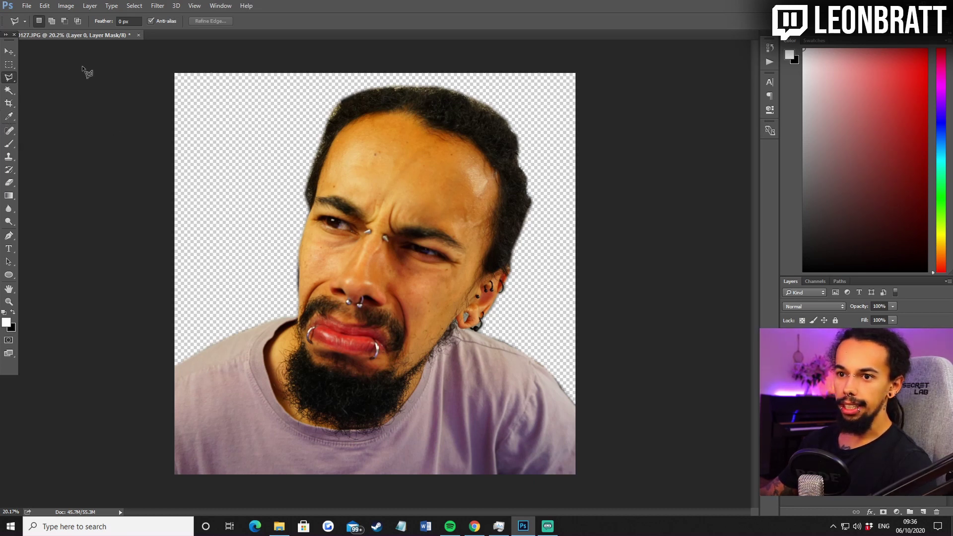
{"action": "left_click", "coordinate": [9, 51]}
{"action": "key", "text": "ctrl+t"}
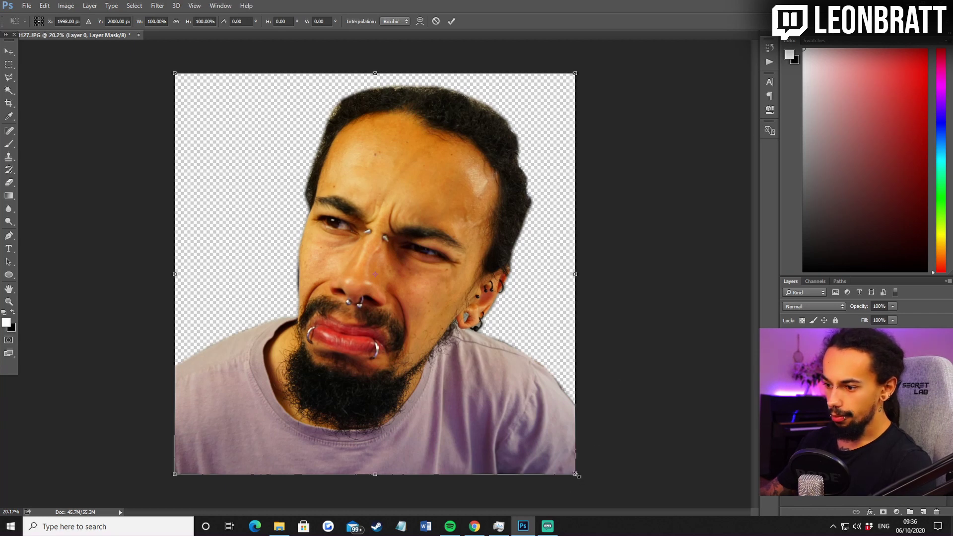
{"action": "left_click_drag", "start_coordinate": [575, 474], "coordinate": [616, 483]}
{"action": "left_click_drag", "start_coordinate": [561, 360], "coordinate": [490, 324]}
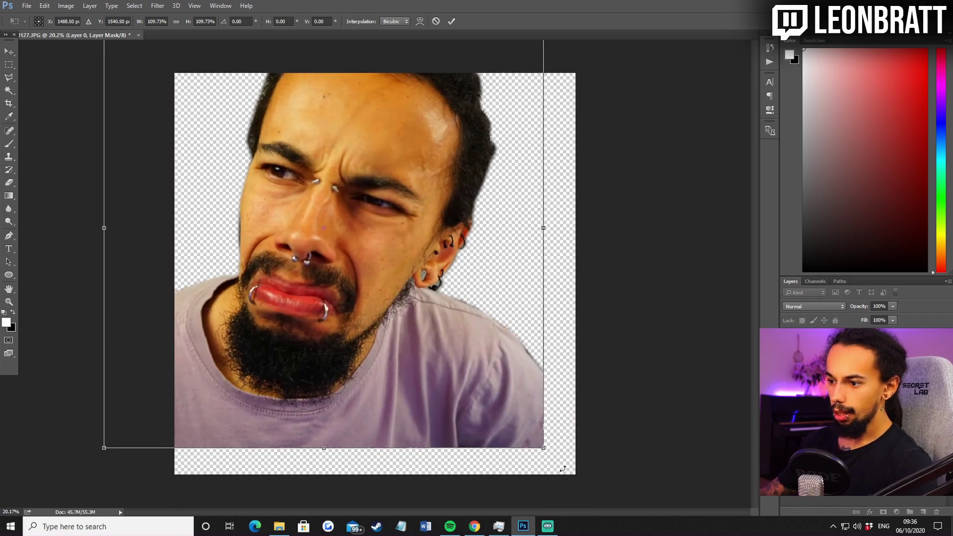
{"action": "left_click_drag", "start_coordinate": [544, 447], "coordinate": [640, 504]}
Enlarge the face further to about 168% and shift it slightly left to fill the canvas
{"action": "scroll", "coordinate": [457, 368], "scroll_direction": "down", "scroll_amount": 3}
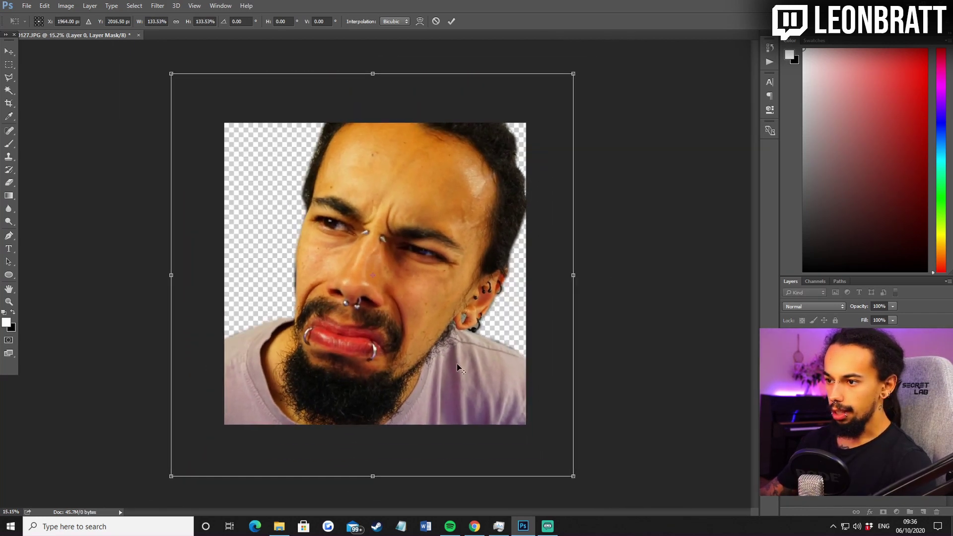
{"action": "scroll", "coordinate": [455, 365], "scroll_direction": "down", "scroll_amount": 2}
{"action": "left_click_drag", "start_coordinate": [381, 314], "coordinate": [367, 304]}
{"action": "left_click_drag", "start_coordinate": [498, 413], "coordinate": [562, 466]}
{"action": "left_click_drag", "start_coordinate": [485, 365], "coordinate": [470, 350]}
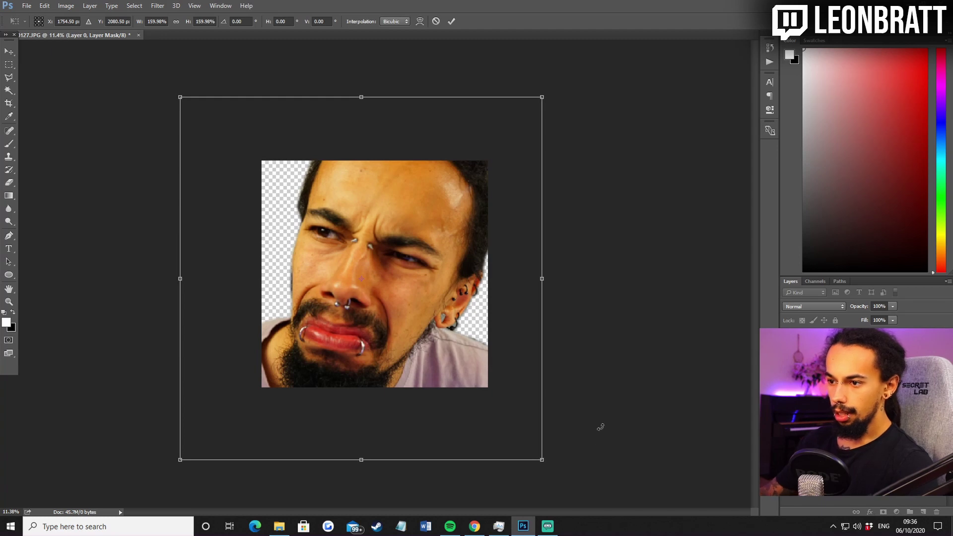
{"action": "left_click_drag", "start_coordinate": [542, 96], "coordinate": [561, 78]}
{"action": "left_click_drag", "start_coordinate": [479, 195], "coordinate": [463, 198]}
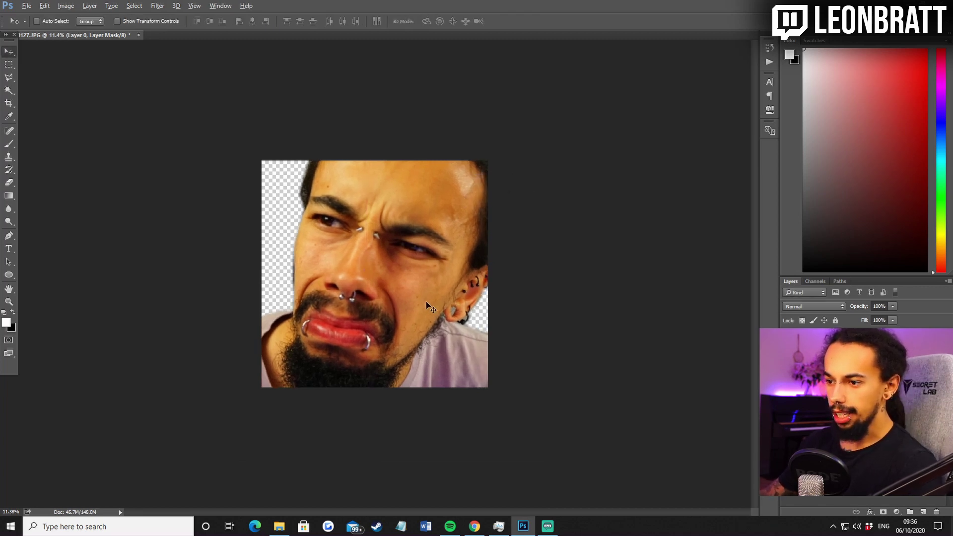
Zoom in and select the Eraser with a soft 29 px brush
{"action": "scroll", "coordinate": [423, 307], "scroll_direction": "down", "scroll_amount": 12}
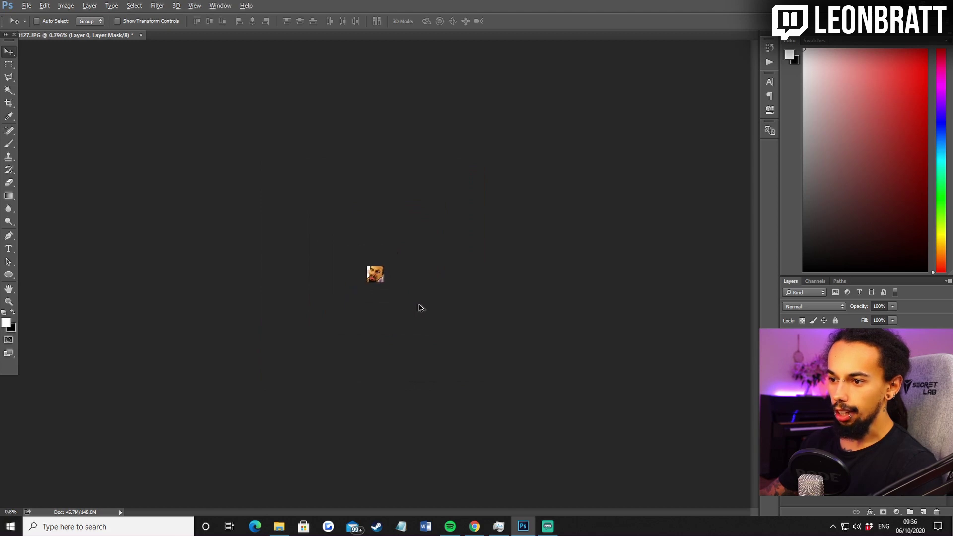
{"action": "key", "text": "alt"}
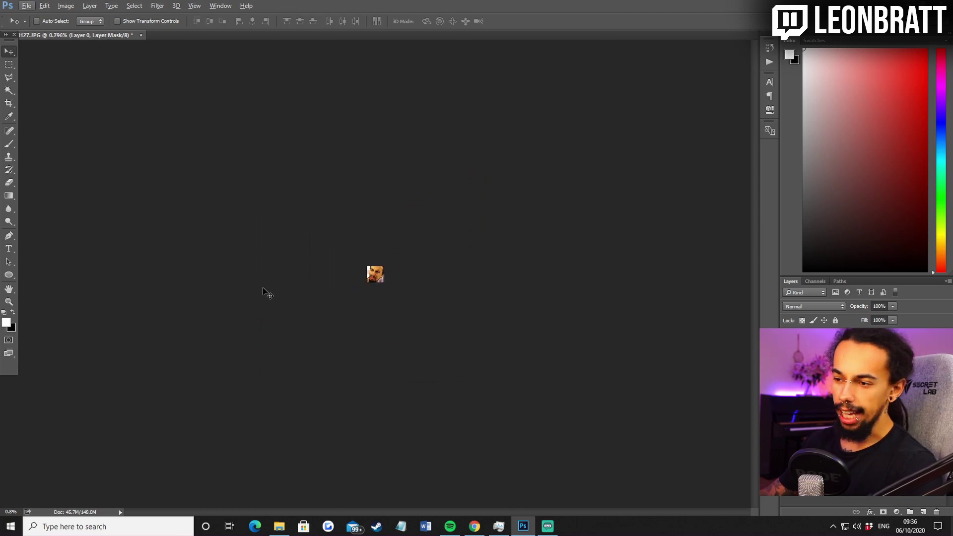
{"action": "scroll", "coordinate": [288, 297], "scroll_direction": "up", "scroll_amount": 12}
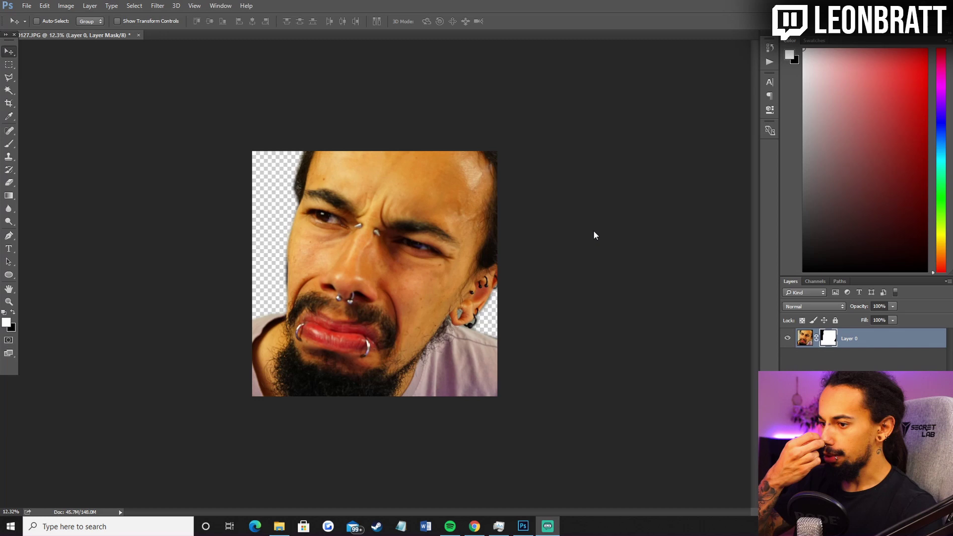
{"action": "scroll", "coordinate": [576, 346], "scroll_direction": "up", "scroll_amount": 5}
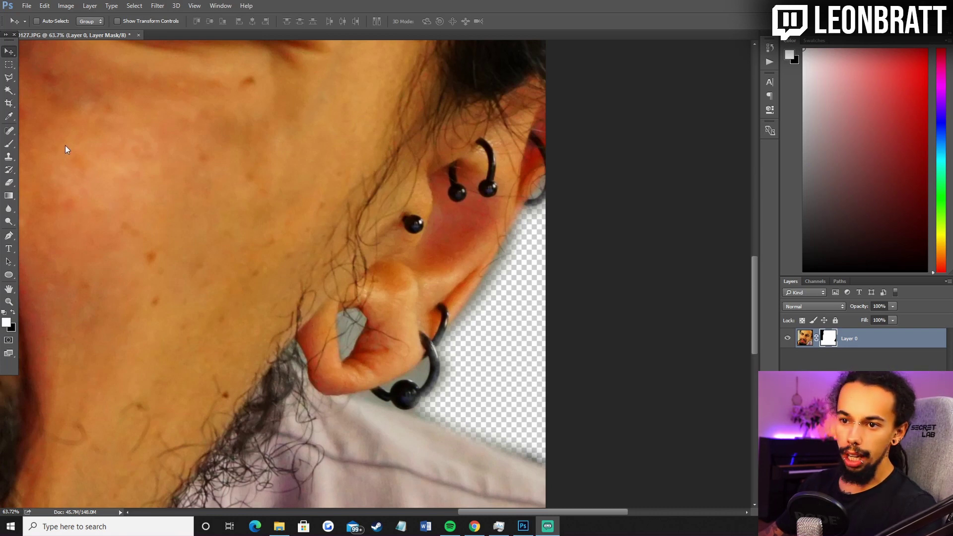
{"action": "left_click", "coordinate": [9, 182]}
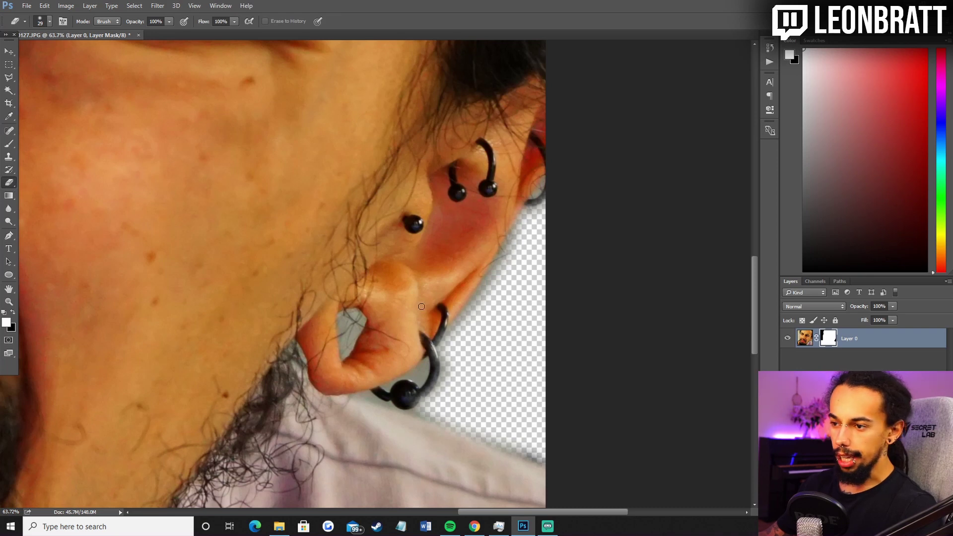
{"action": "right_click", "coordinate": [429, 285]}
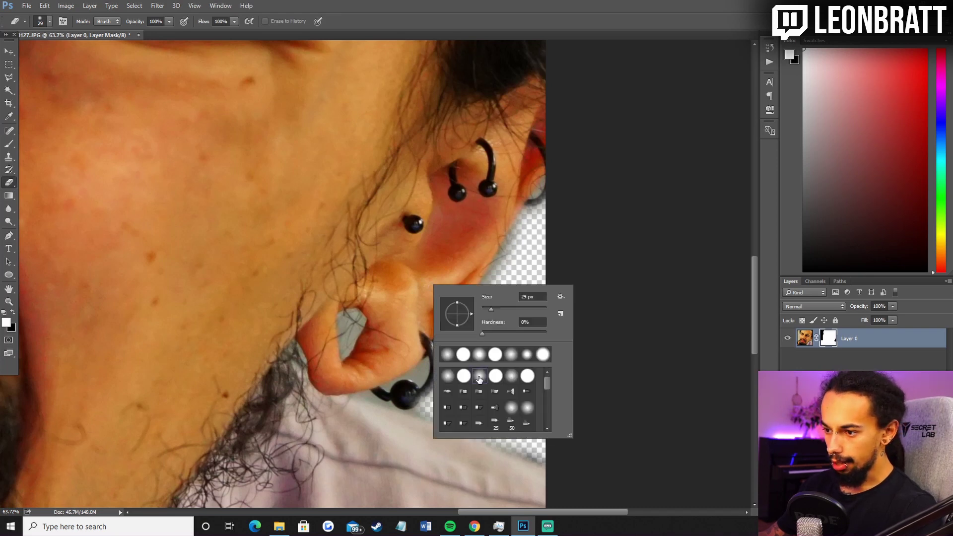
{"action": "left_click", "coordinate": [532, 239]}
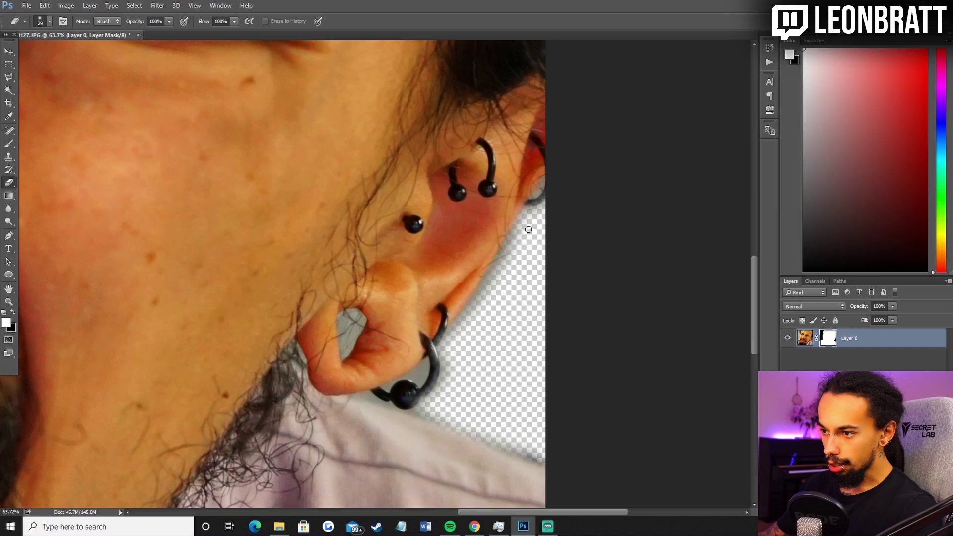
Erase leftover background and shadow along the ear and beside the lower ear ring
{"action": "left_click_drag", "start_coordinate": [518, 233], "coordinate": [495, 281]}
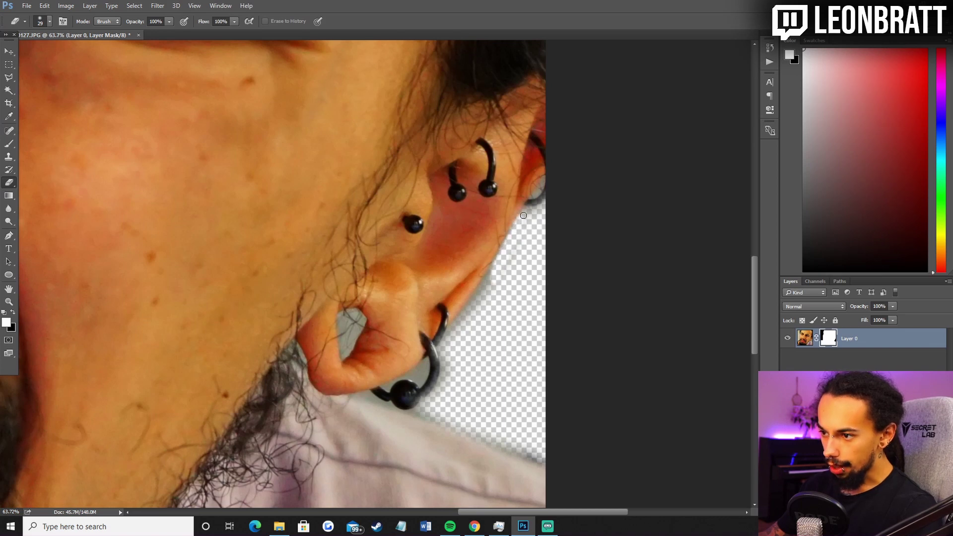
{"action": "mouse_move", "coordinate": [526, 212]}
{"action": "left_mouse_down"}
{"action": "mouse_move", "coordinate": [572, 475]}
{"action": "mouse_move", "coordinate": [554, 453]}
{"action": "mouse_move", "coordinate": [495, 428]}
{"action": "left_mouse_up"}
{"action": "mouse_move", "coordinate": [429, 406]}
{"action": "left_mouse_down"}
{"action": "mouse_move", "coordinate": [448, 369]}
{"action": "mouse_move", "coordinate": [437, 342]}
{"action": "mouse_move", "coordinate": [356, 314]}
{"action": "left_mouse_up"}
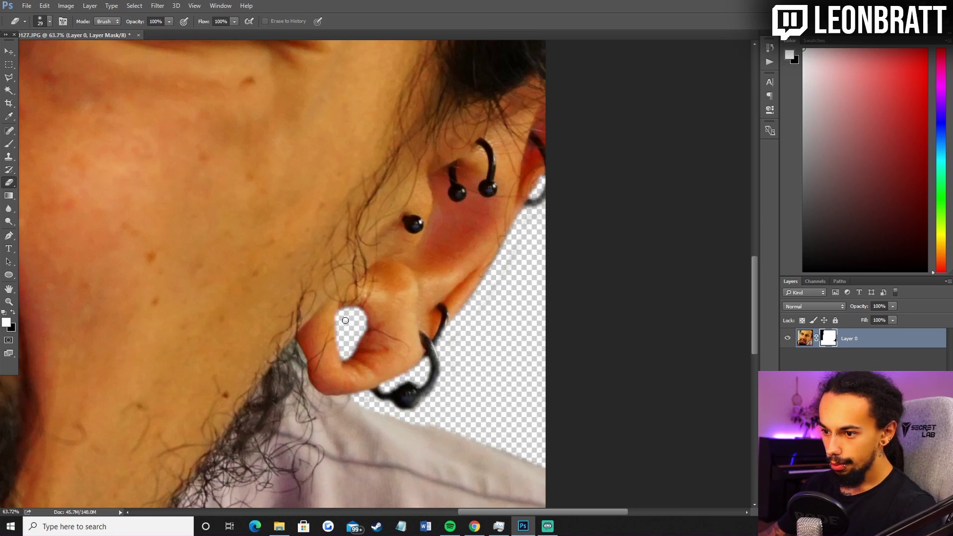
{"action": "scroll", "coordinate": [346, 320], "scroll_direction": "down", "scroll_amount": 8}
{"action": "scroll", "coordinate": [249, 326], "scroll_direction": "up", "scroll_amount": 8}
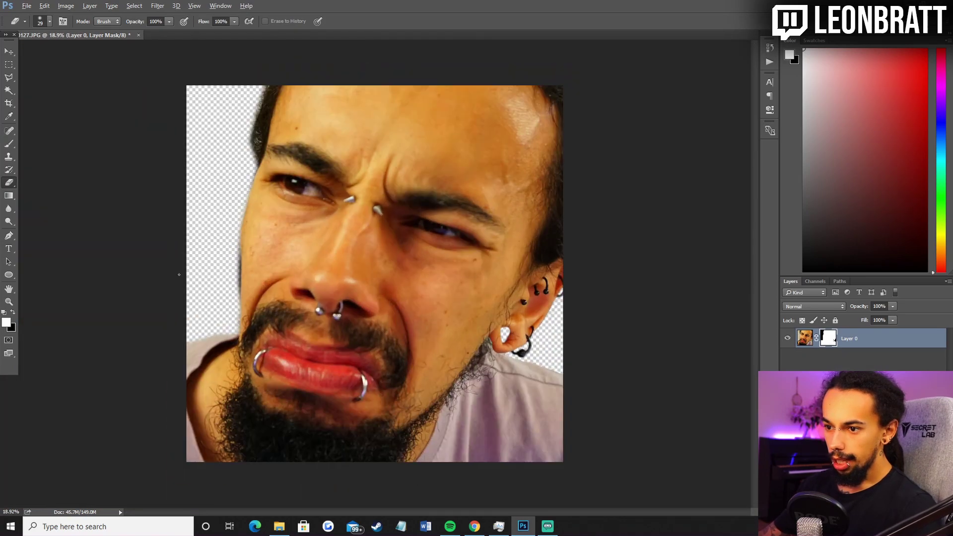
{"action": "scroll", "coordinate": [367, 415], "scroll_direction": "down", "scroll_amount": 2}
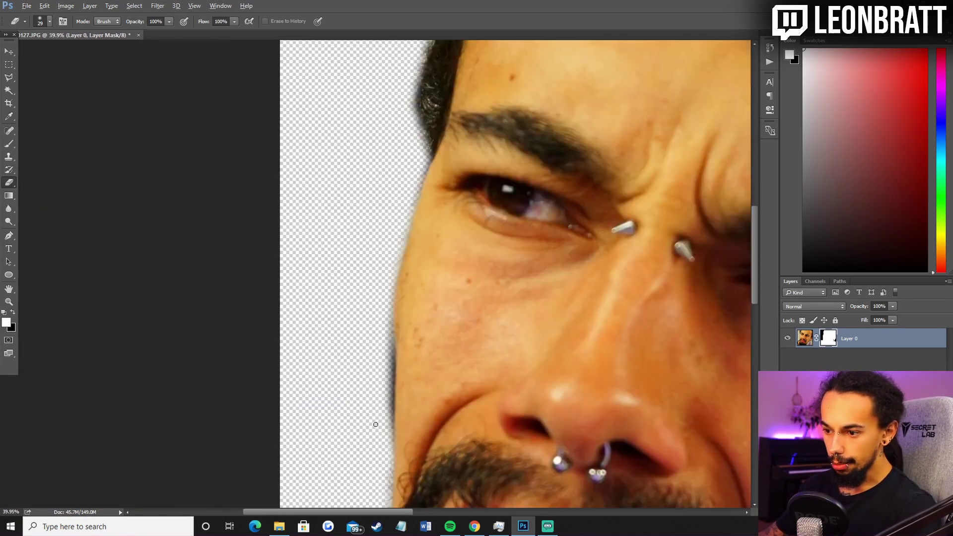
{"action": "scroll", "coordinate": [377, 446], "scroll_direction": "down", "scroll_amount": 2}
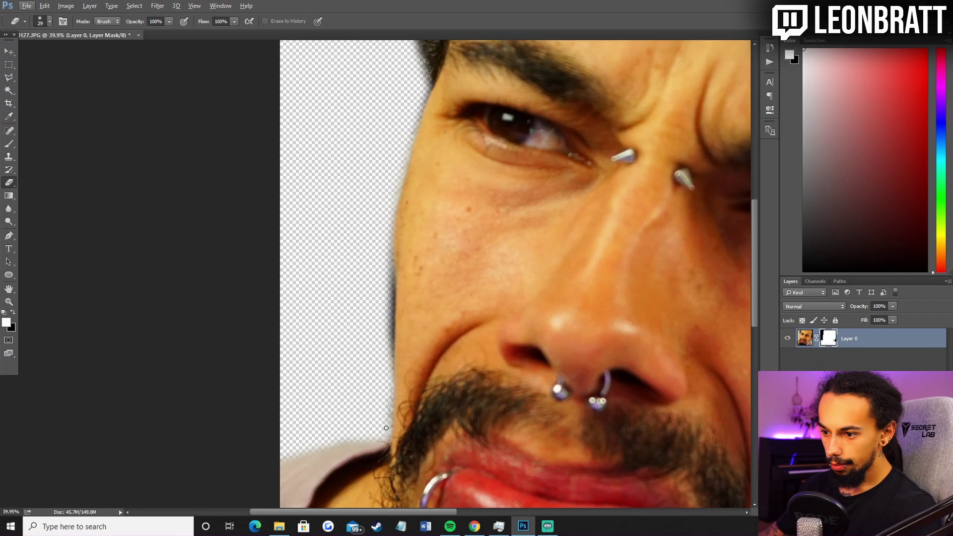
{"action": "scroll", "coordinate": [386, 428], "scroll_direction": "up", "scroll_amount": 4}
{"action": "scroll", "coordinate": [404, 270], "scroll_direction": "up", "scroll_amount": 3}
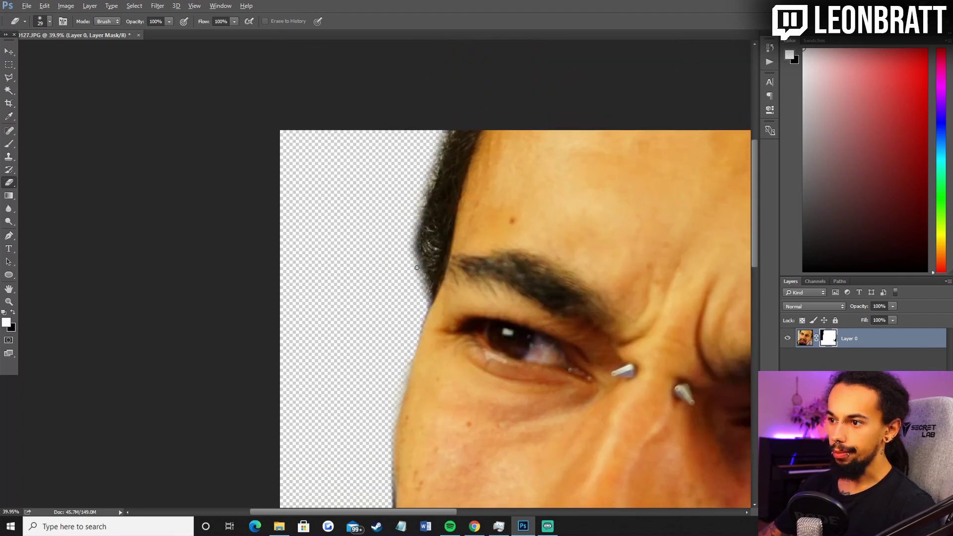
{"action": "scroll", "coordinate": [403, 297], "scroll_direction": "down", "scroll_amount": 5}
{"action": "scroll", "coordinate": [371, 318], "scroll_direction": "up", "scroll_amount": 2}
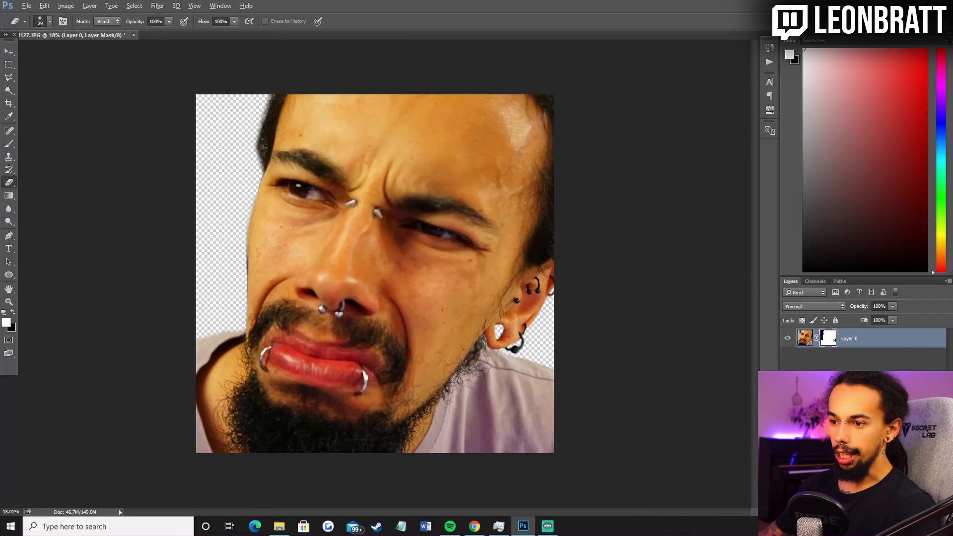
{"action": "scroll", "coordinate": [371, 318], "scroll_direction": "down", "scroll_amount": 3}
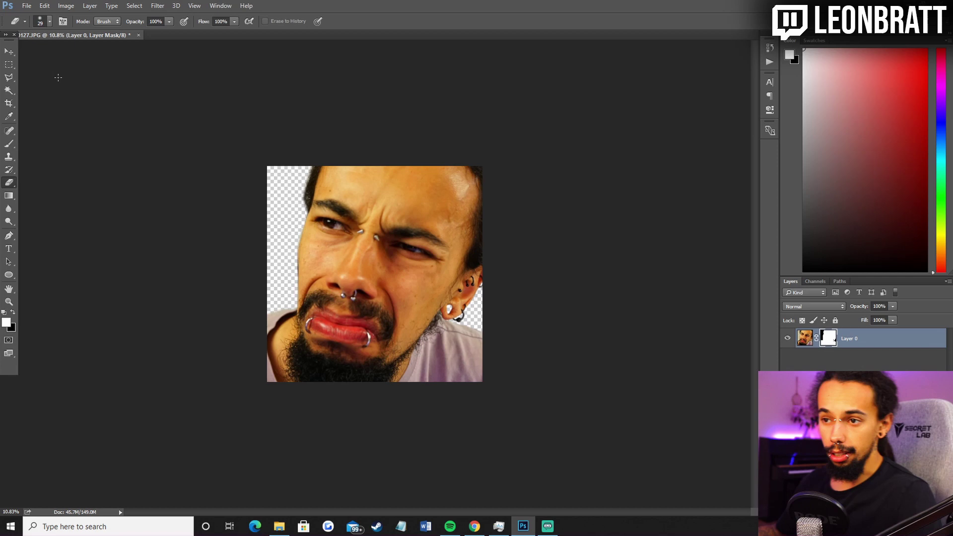
Look through the File menu twice, closing it without choosing a command
{"action": "left_click", "coordinate": [26, 6]}
{"action": "left_click", "coordinate": [201, 96]}
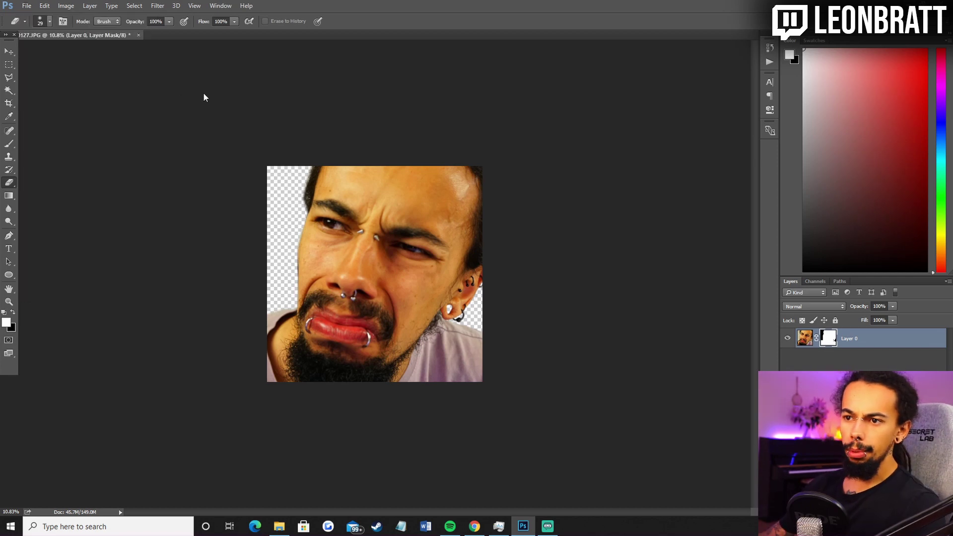
{"action": "left_click", "coordinate": [27, 6]}
{"action": "mouse_move", "coordinate": [88, 66]}
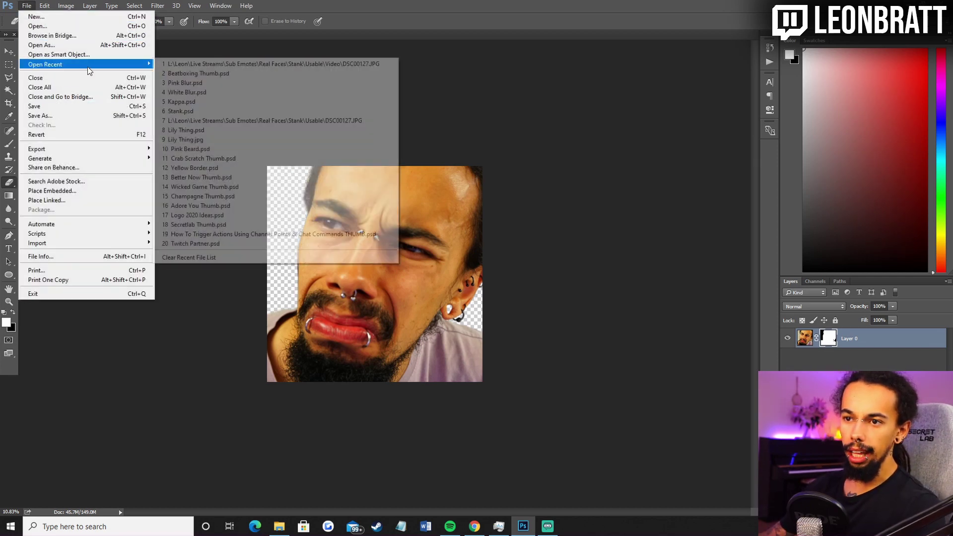
{"action": "left_click", "coordinate": [437, 73]}
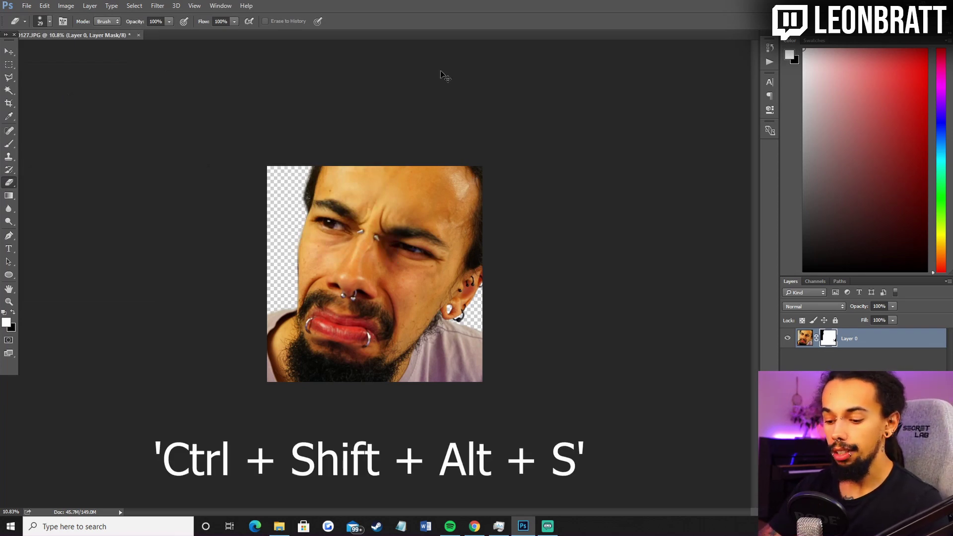
In Save for Web, choose the PNG-24 preset and set the width to 112 px
{"action": "key", "text": "ctrl+shift+alt+s"}
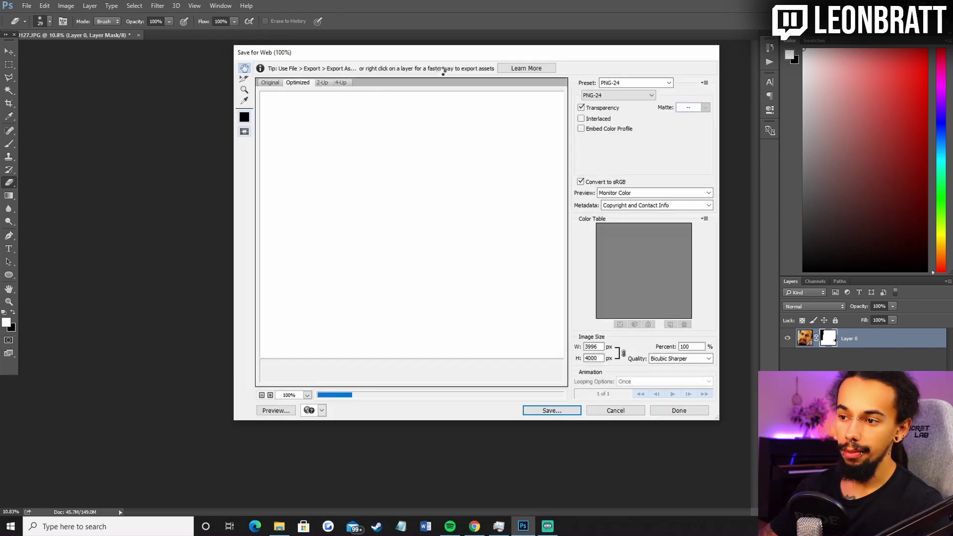
{"action": "left_click_drag", "start_coordinate": [412, 56], "coordinate": [407, 67]}
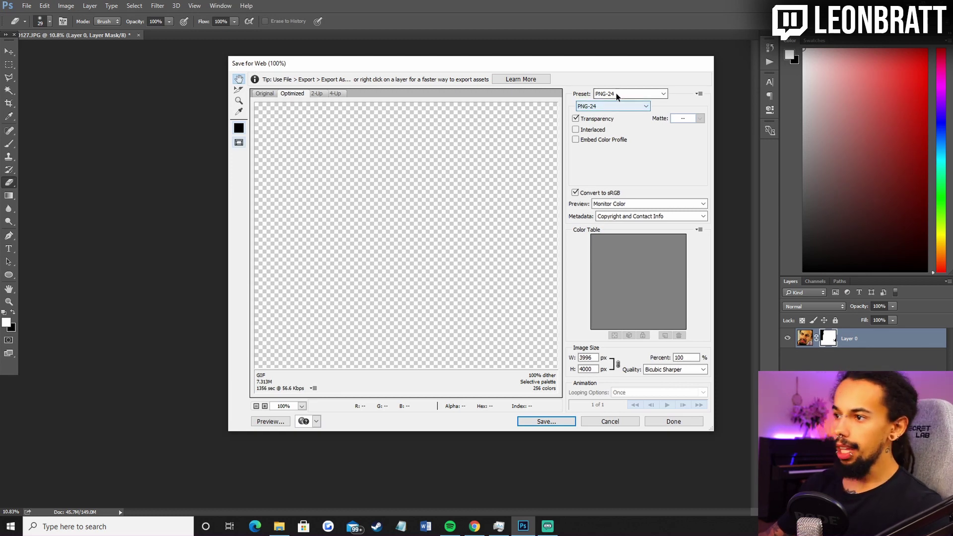
{"action": "left_click", "coordinate": [665, 93]}
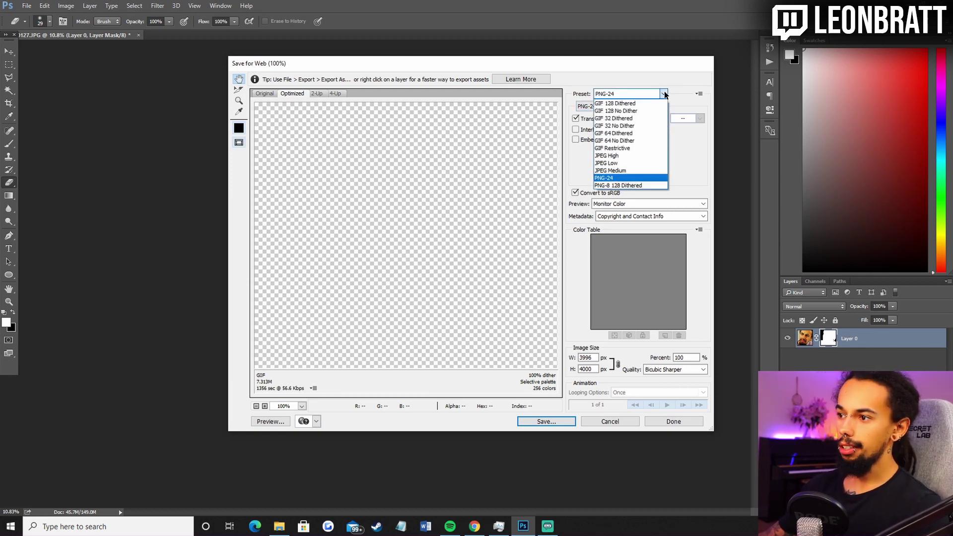
{"action": "left_click", "coordinate": [619, 179]}
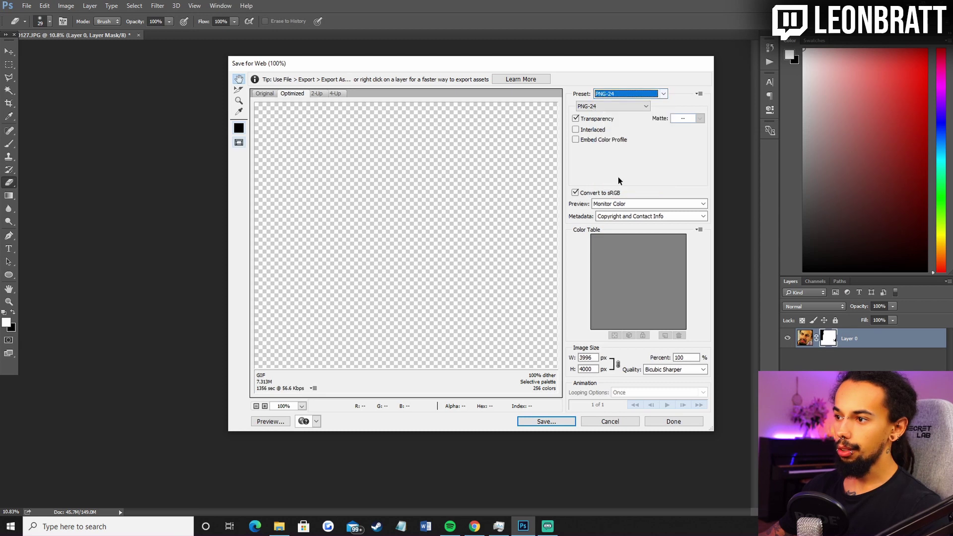
{"action": "left_click", "coordinate": [635, 104]}
{"action": "left_click", "coordinate": [635, 104]}
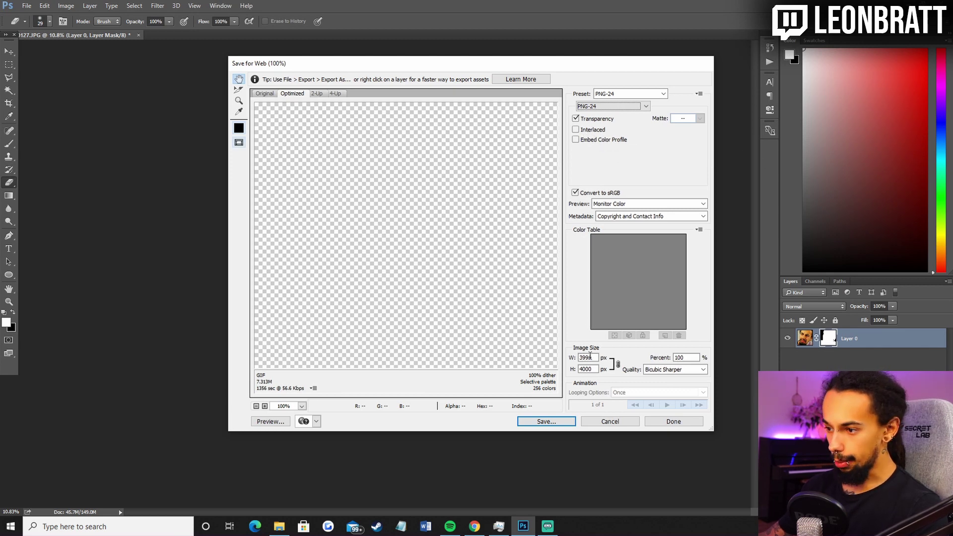
{"action": "left_click_drag", "start_coordinate": [594, 357], "coordinate": [579, 357]}
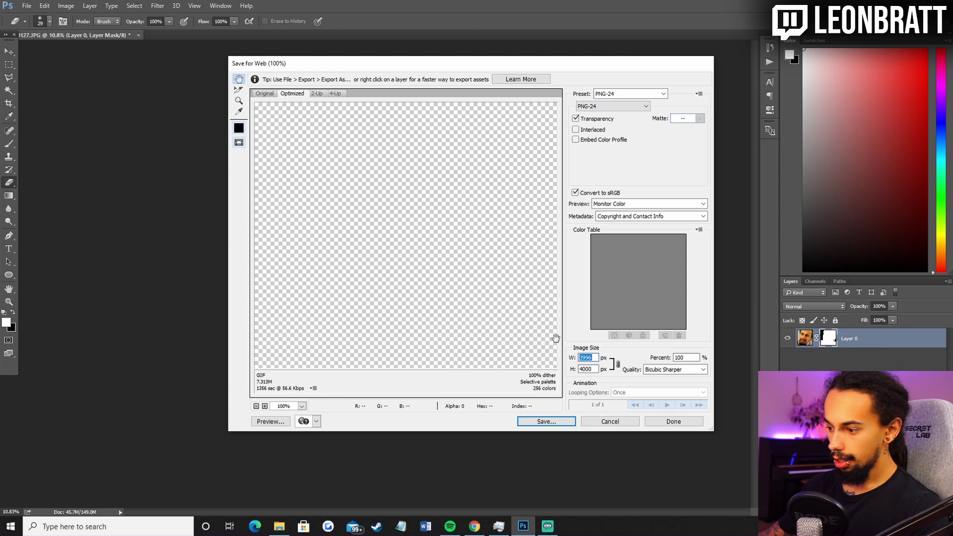
{"action": "type", "text": "112"}
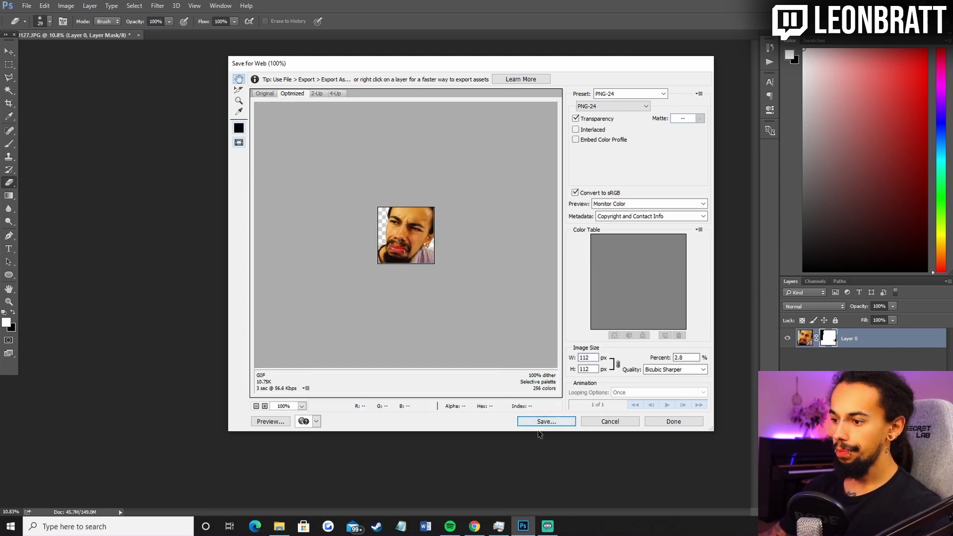
Save the 112 px PNG as 'StankFace - 112' in the Video folder
{"action": "left_click", "coordinate": [545, 422]}
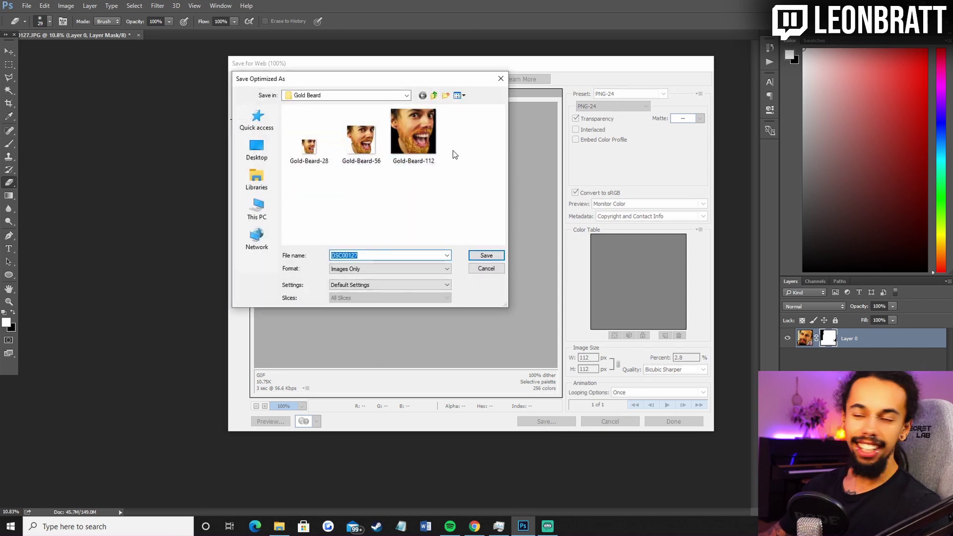
{"action": "left_click", "coordinate": [433, 95]}
{"action": "type", "text": "StankFace - 112"}
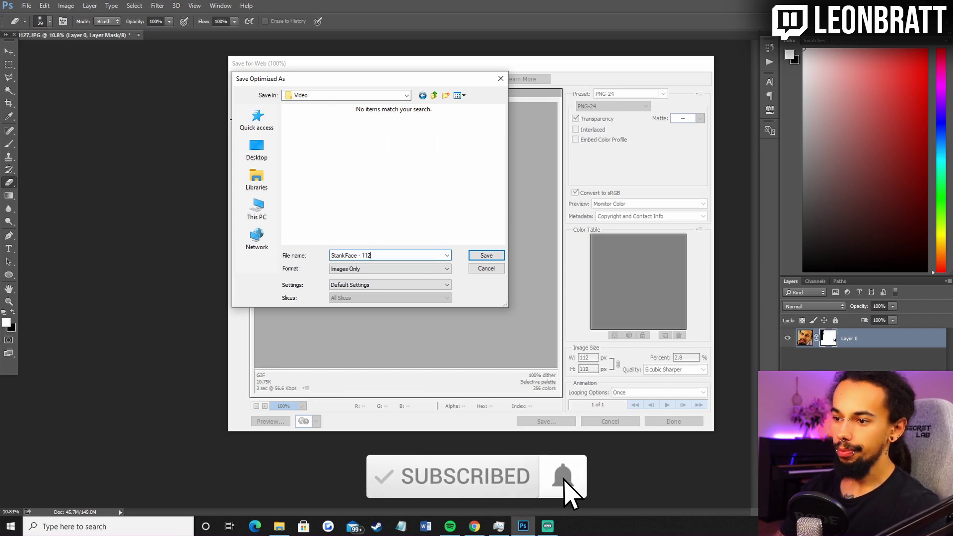
{"action": "key", "text": "Return"}
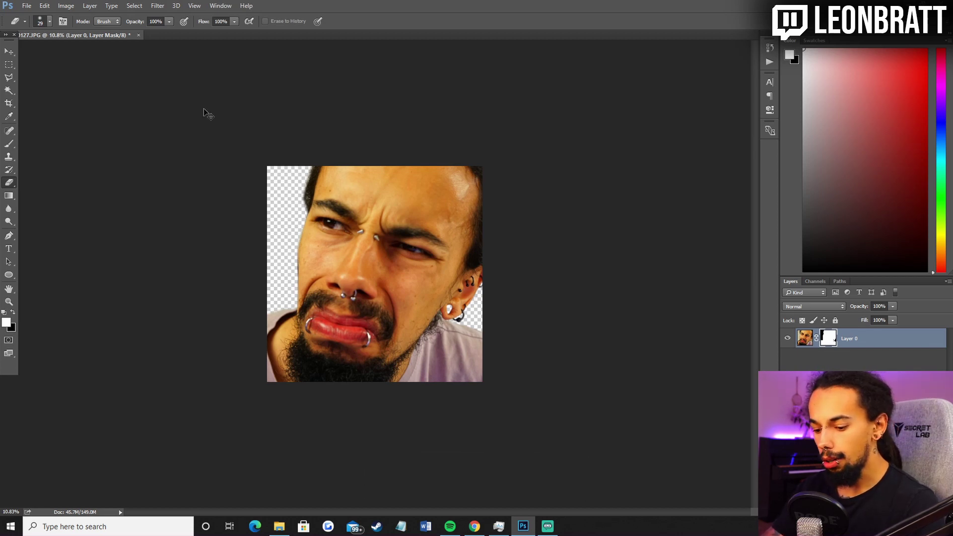
Export a 56 px PNG named with 56 in place of 112 to the Video folder
{"action": "key", "text": "ctrl+alt+shift+s"}
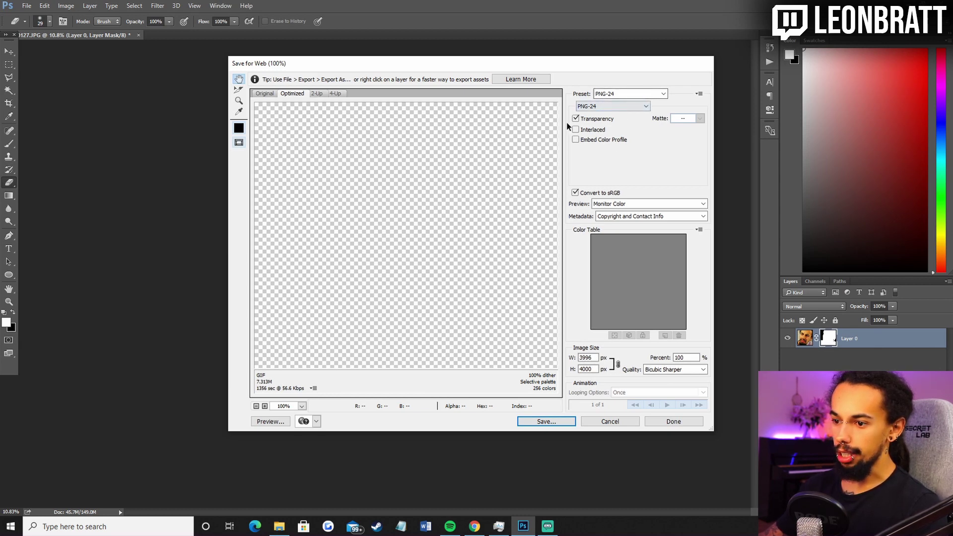
{"action": "left_click_drag", "start_coordinate": [593, 356], "coordinate": [571, 359]}
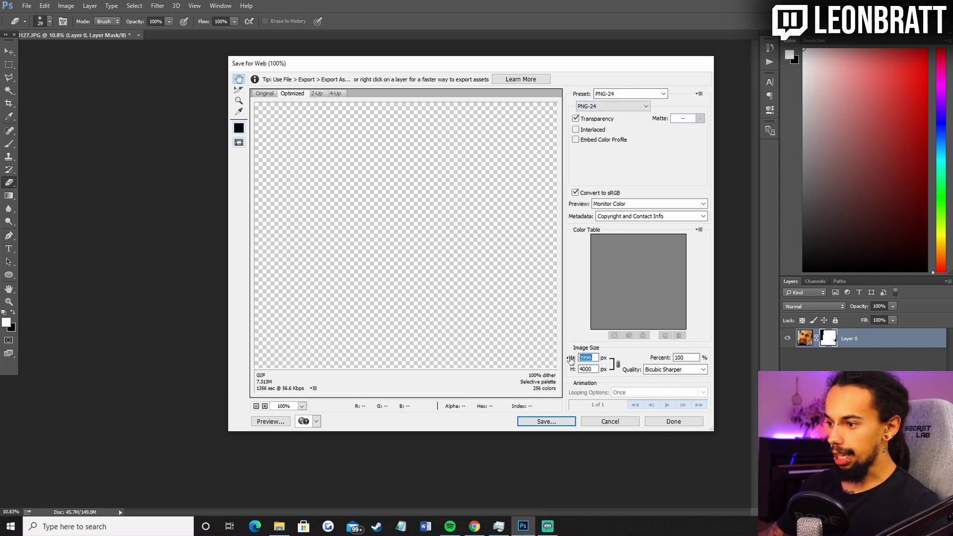
{"action": "type", "text": "56"}
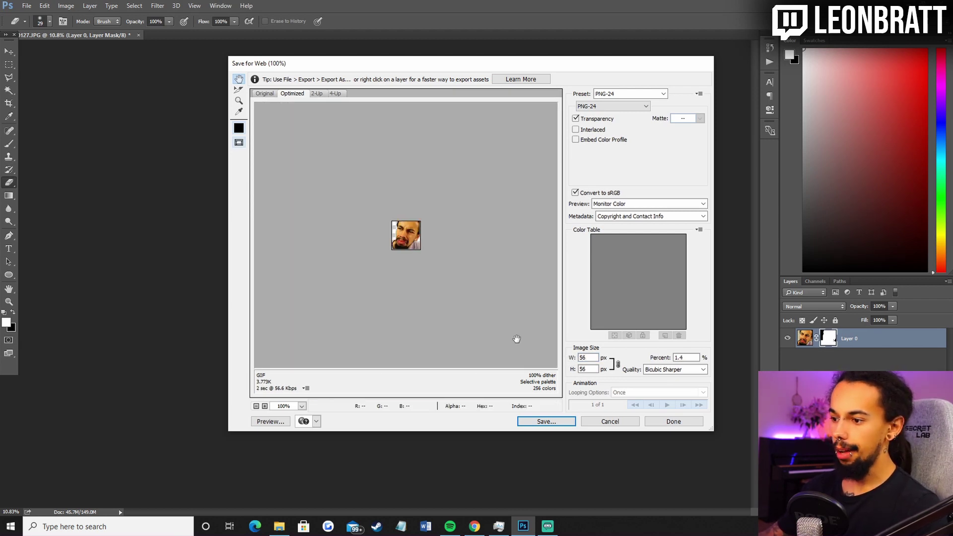
{"action": "left_click", "coordinate": [545, 421]}
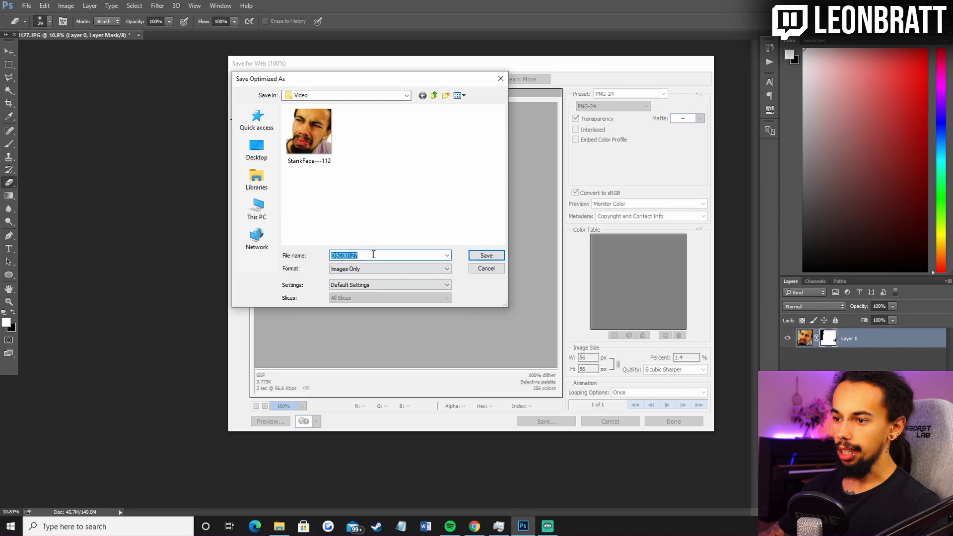
{"action": "left_click", "coordinate": [323, 144]}
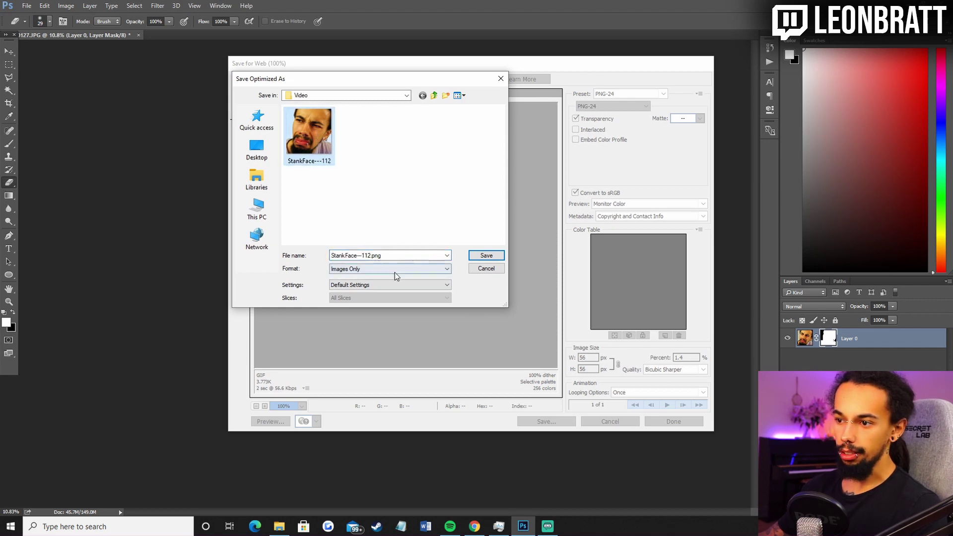
{"action": "left_click_drag", "start_coordinate": [382, 256], "coordinate": [367, 255]}
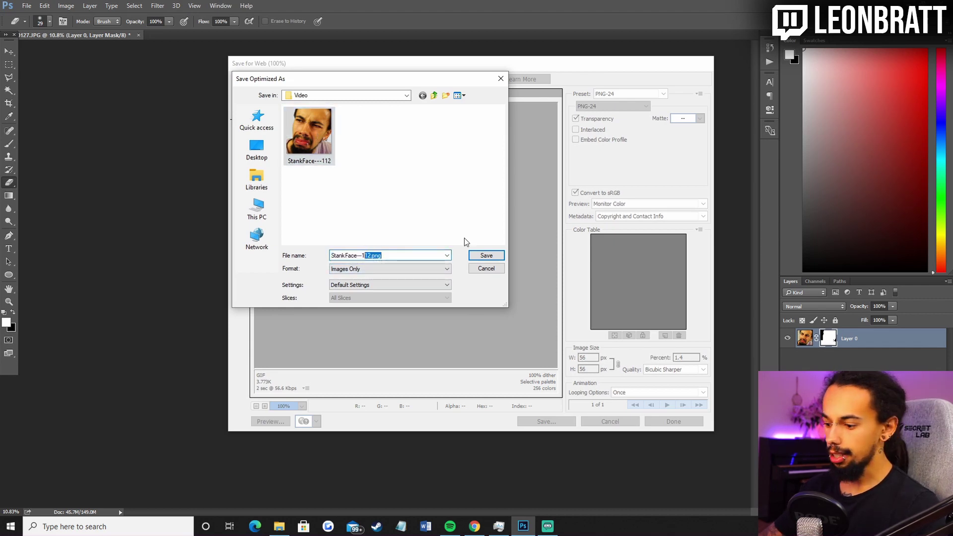
{"action": "type", "text": "56"}
{"action": "key", "text": "Return"}
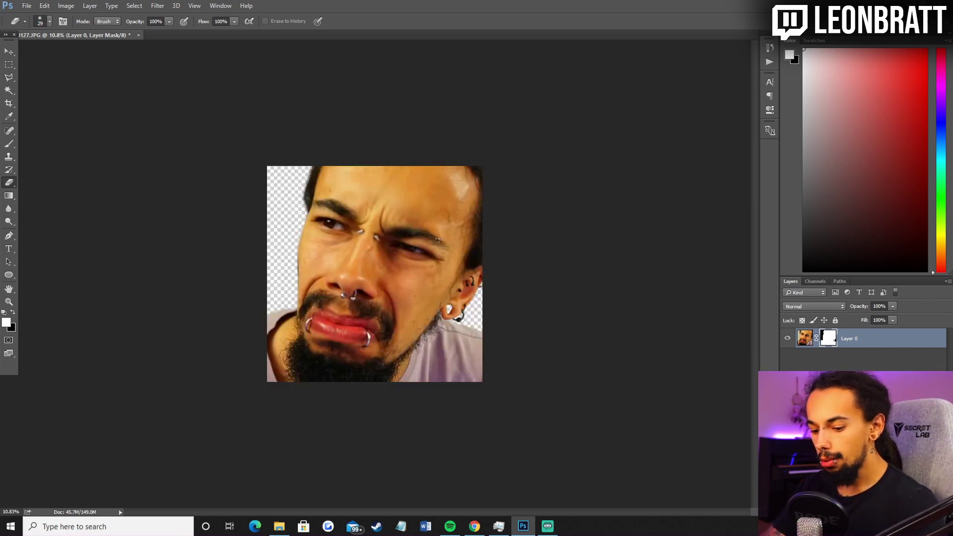
Export a 28 px PNG named with 28 in place of 56 to the Video folder
{"action": "key", "text": "ctrl+alt+shift+s"}
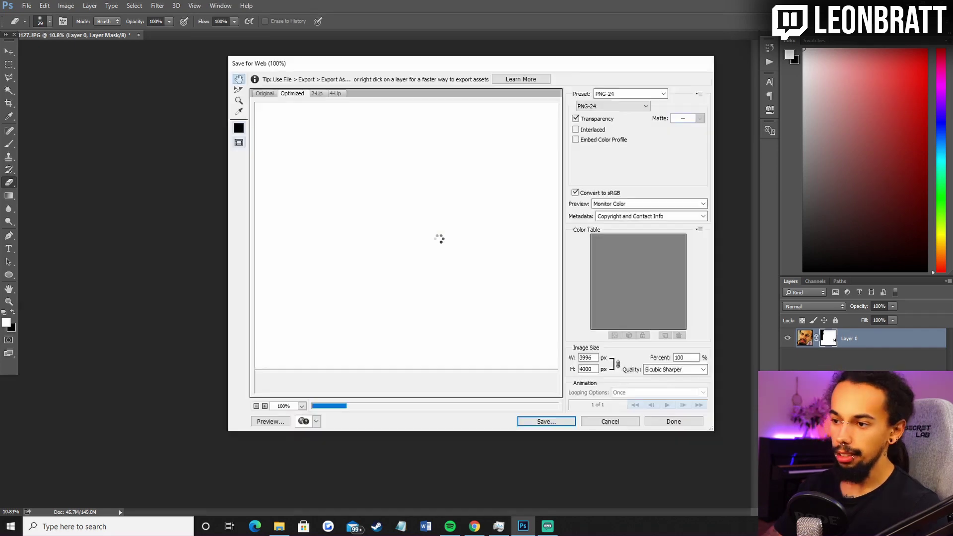
{"action": "left_click_drag", "start_coordinate": [595, 357], "coordinate": [559, 356]}
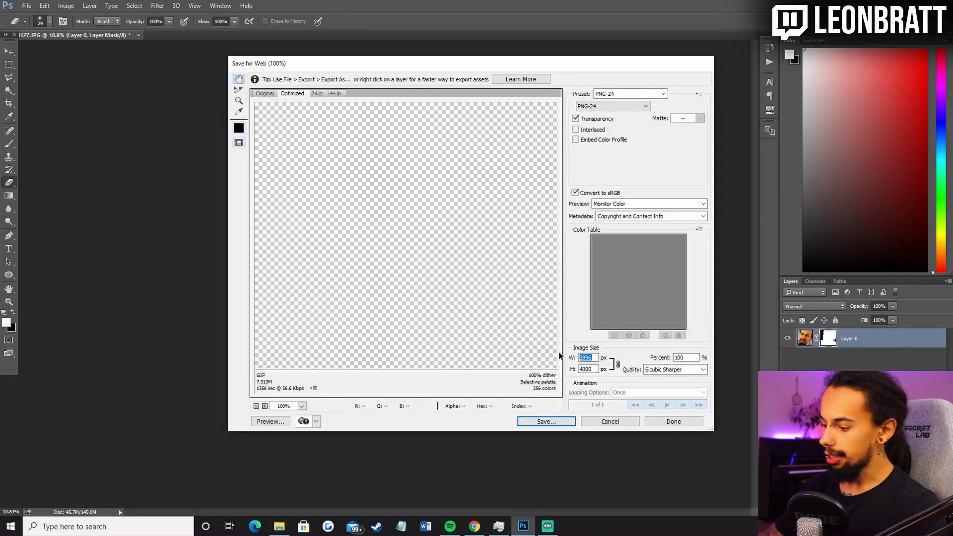
{"action": "type", "text": "28"}
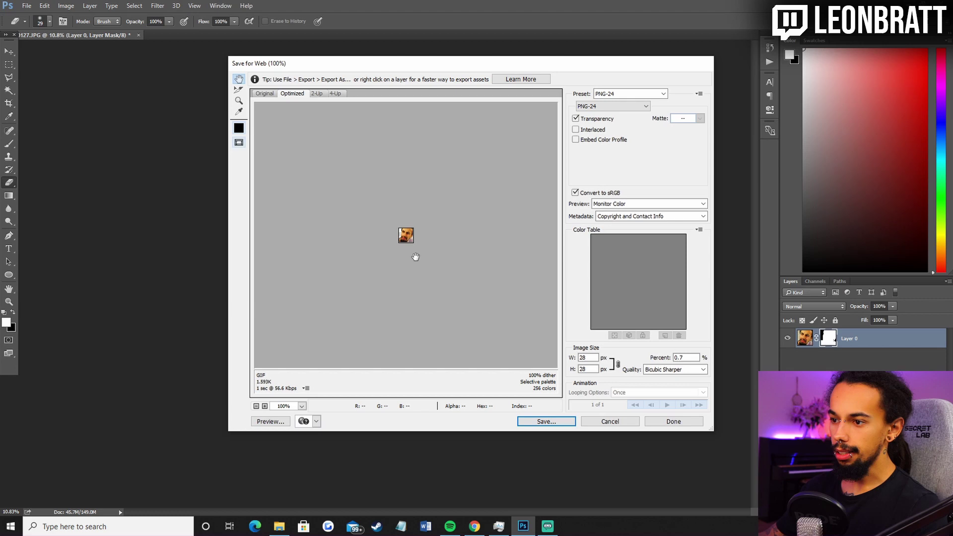
{"action": "left_click", "coordinate": [545, 421]}
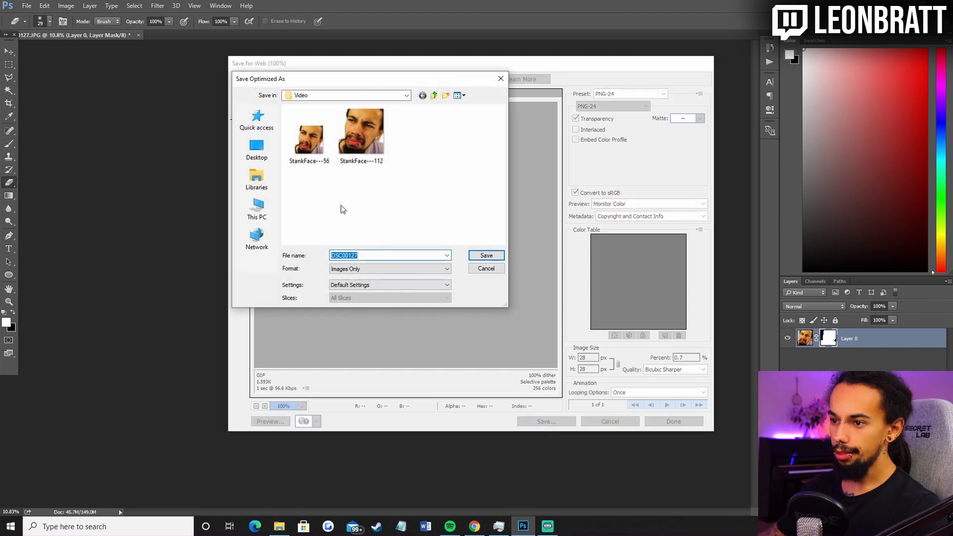
{"action": "left_click", "coordinate": [309, 139]}
{"action": "left_click", "coordinate": [391, 255]}
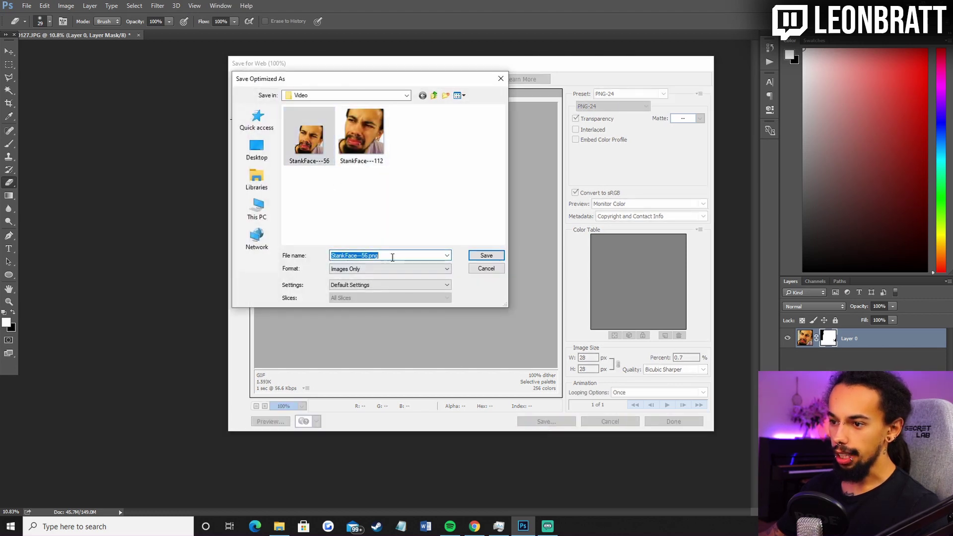
{"action": "left_click_drag", "start_coordinate": [392, 255], "coordinate": [368, 259]}
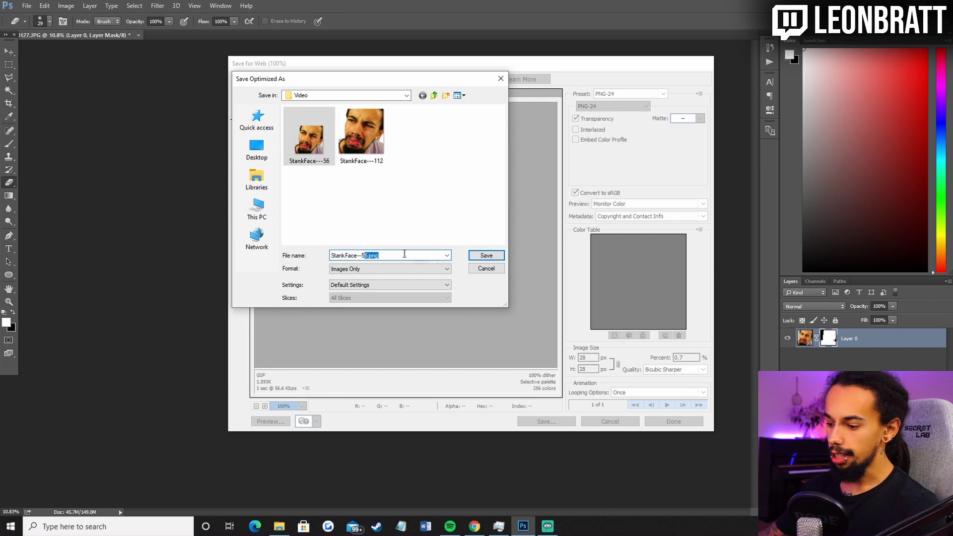
{"action": "key", "text": "BackSpace"}
{"action": "key", "text": "BackSpace"}
{"action": "type", "text": "2"}
{"action": "key", "text": "Return"}
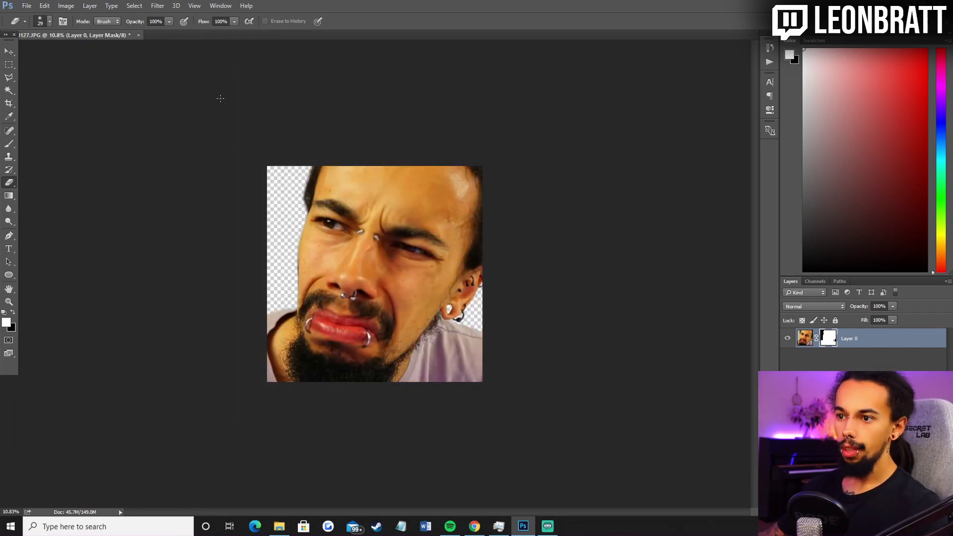
Preview the StankFace---112 and StankFace---28 PNGs from the Video folder in Windows Photos
{"action": "left_click", "coordinate": [279, 526]}
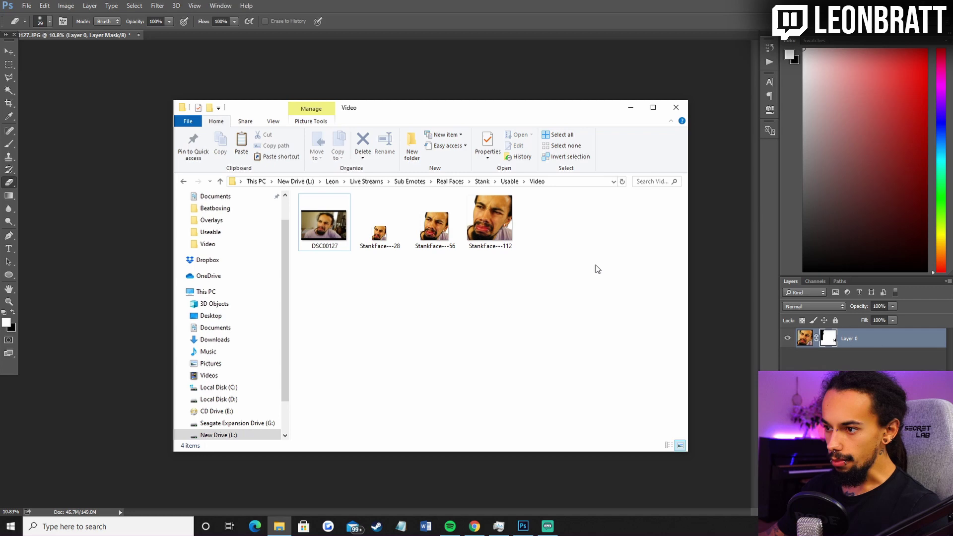
{"action": "double_click", "coordinate": [495, 233]}
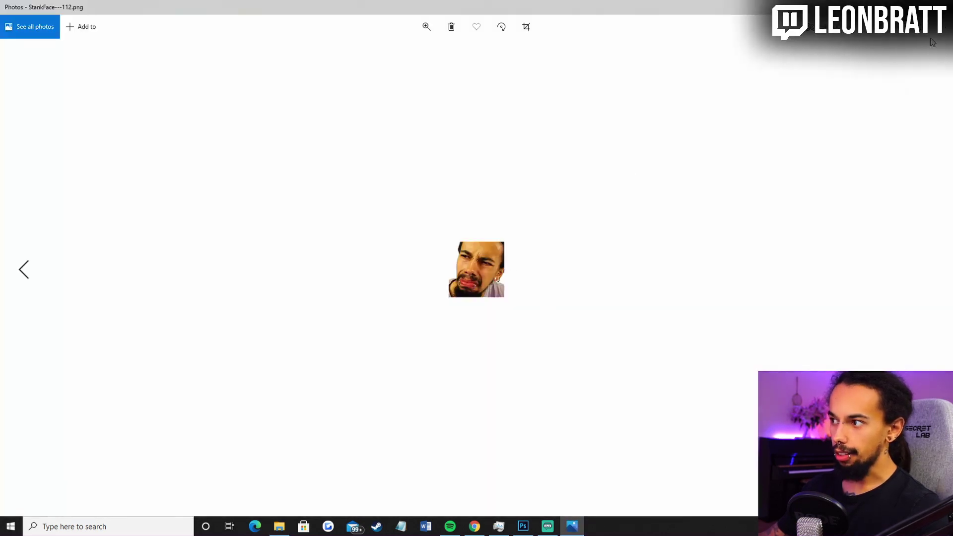
{"action": "key", "text": "alt+F4"}
{"action": "double_click", "coordinate": [383, 227]}
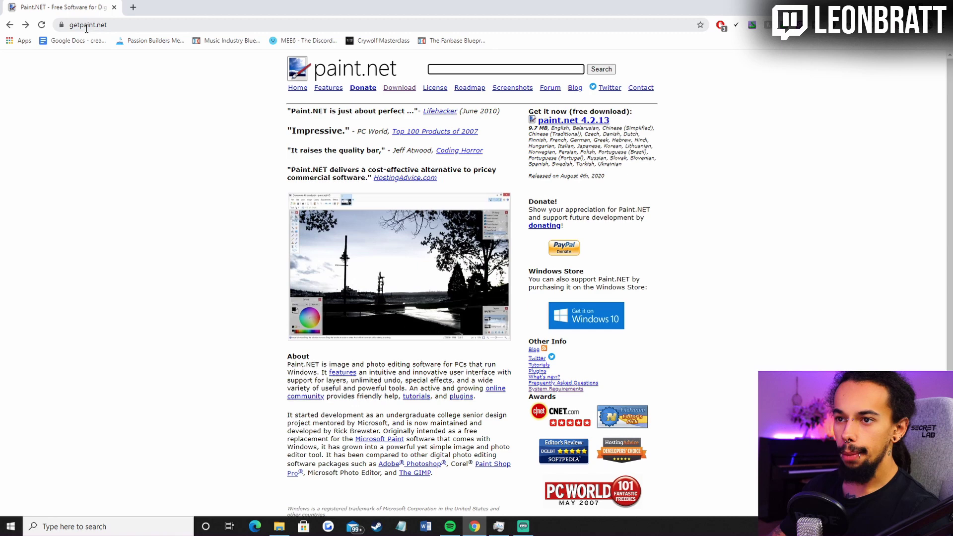
Download the free paint.net 4.2.13 installer from getpaint.net via its dotPDN download page
{"action": "left_click", "coordinate": [400, 91]}
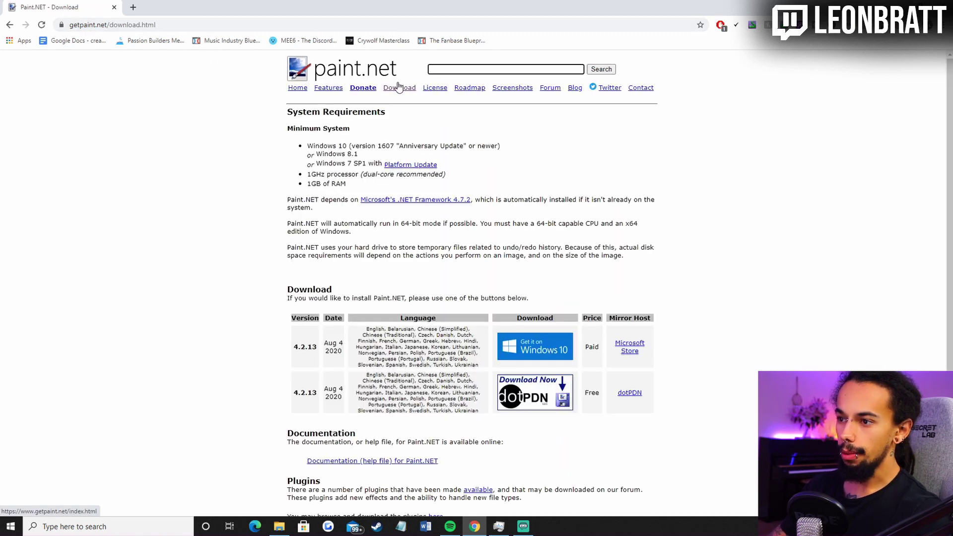
{"action": "scroll", "coordinate": [712, 263], "scroll_direction": "down", "scroll_amount": 1}
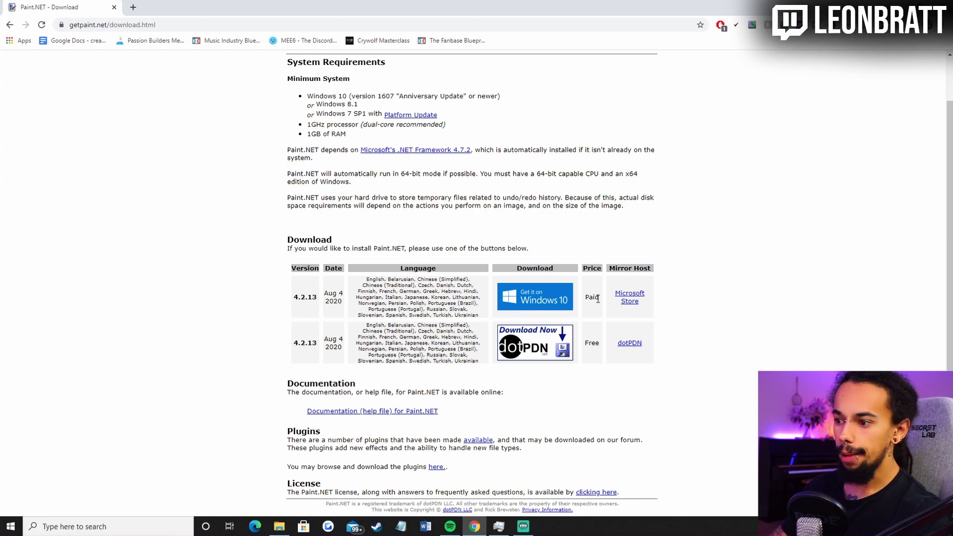
{"action": "left_click", "coordinate": [538, 349]}
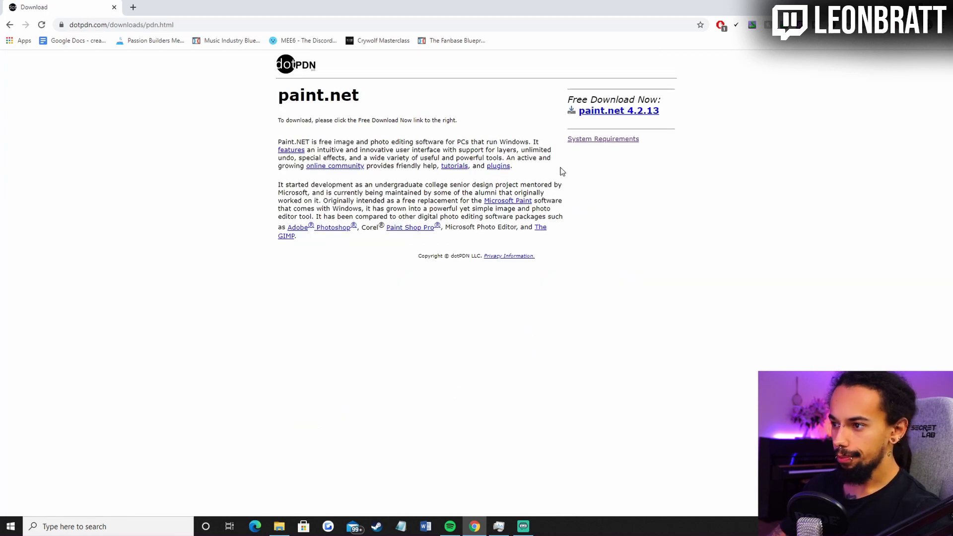
{"action": "left_click", "coordinate": [610, 111]}
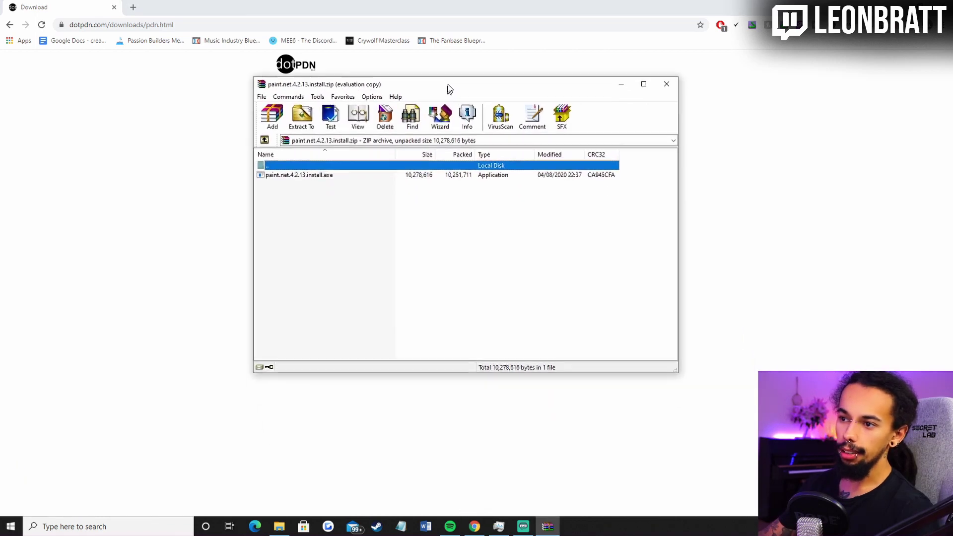
Install paint.net from the archive using the Express installation, accepting the license, and launch it
{"action": "double_click", "coordinate": [307, 151]}
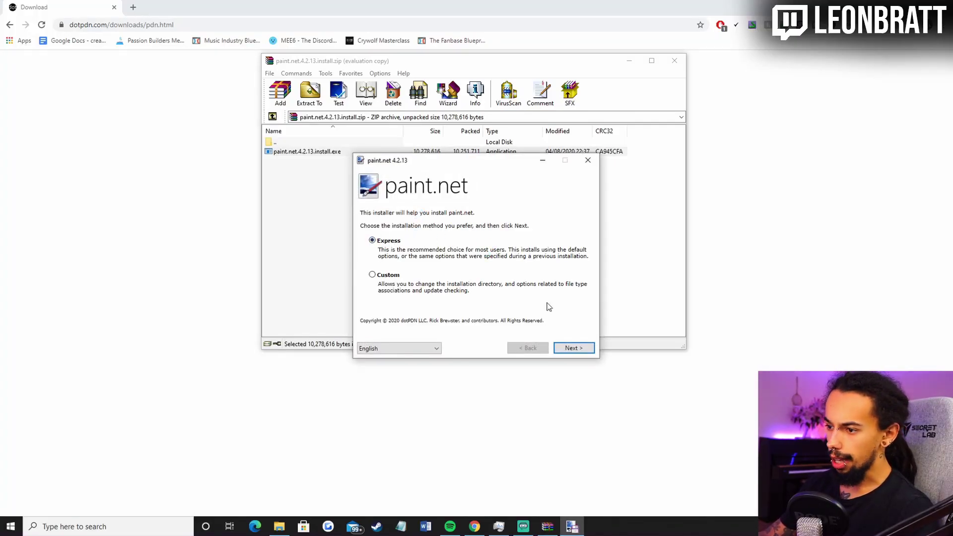
{"action": "left_click", "coordinate": [575, 348]}
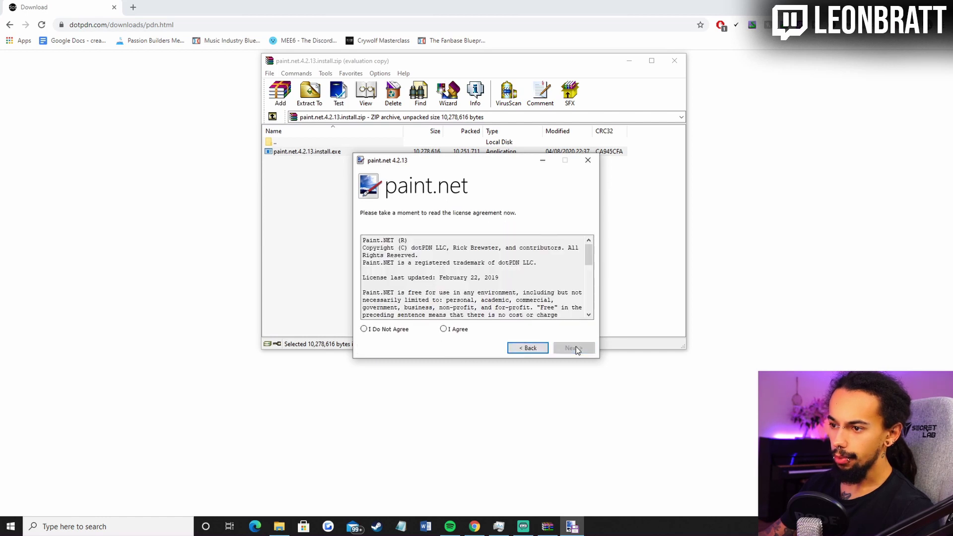
{"action": "left_click", "coordinate": [446, 329]}
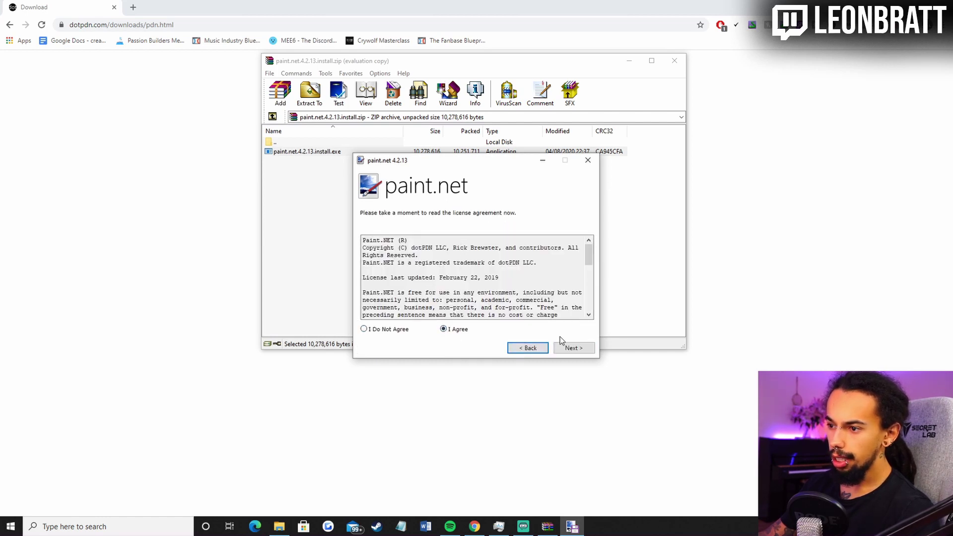
{"action": "left_click", "coordinate": [574, 347]}
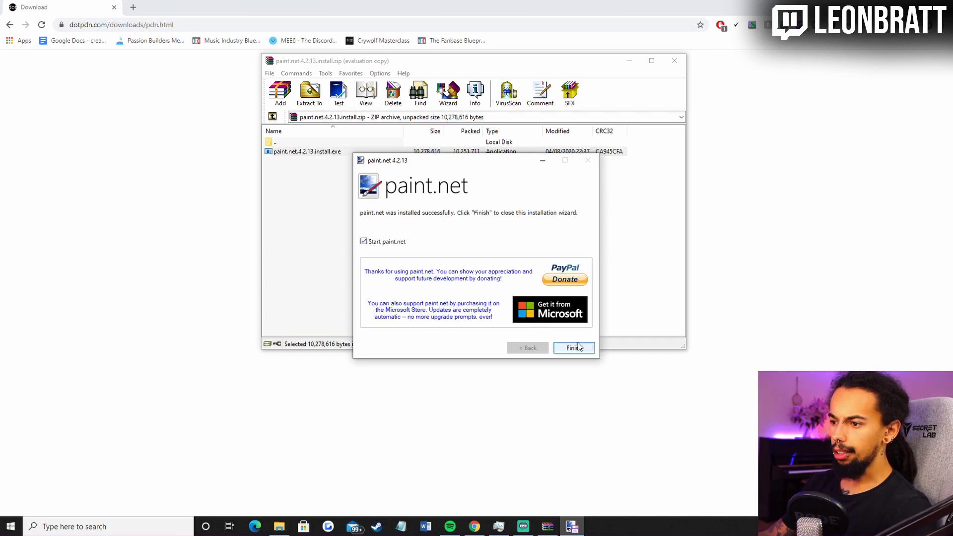
{"action": "left_click", "coordinate": [575, 347]}
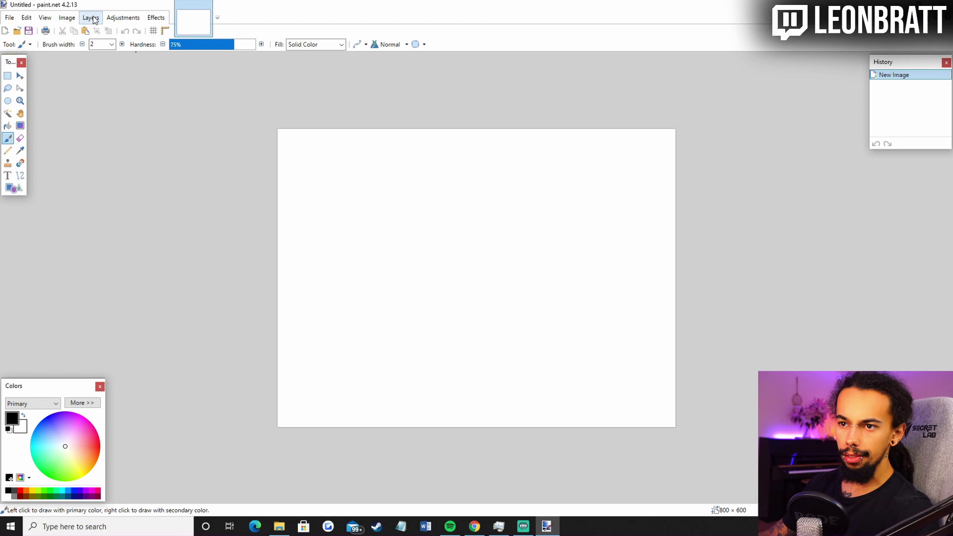
{"action": "left_click", "coordinate": [74, 20]}
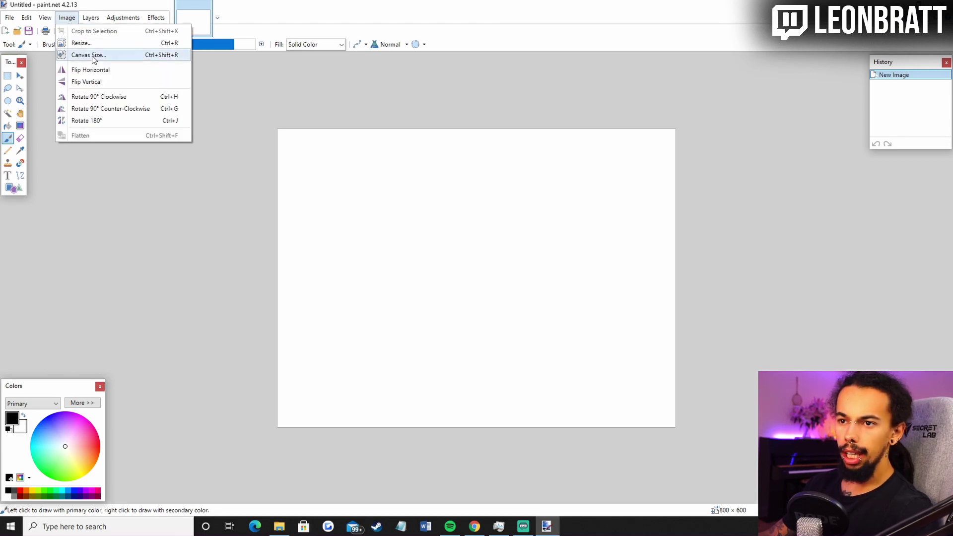
Resize the blank canvas to a width and height of 112 pixels
{"action": "left_click", "coordinate": [94, 43]}
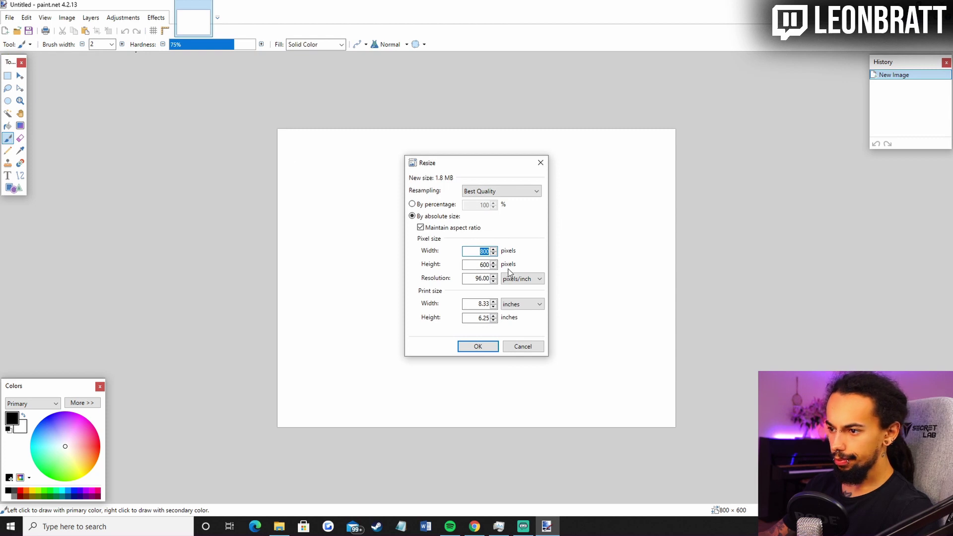
{"action": "type", "text": "112"}
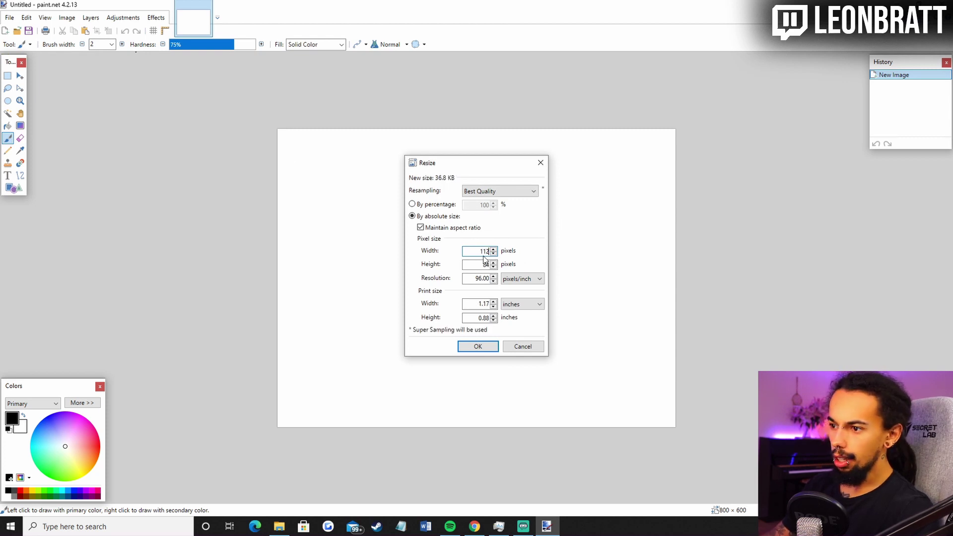
{"action": "double_click", "coordinate": [486, 265]}
{"action": "type", "text": "112"}
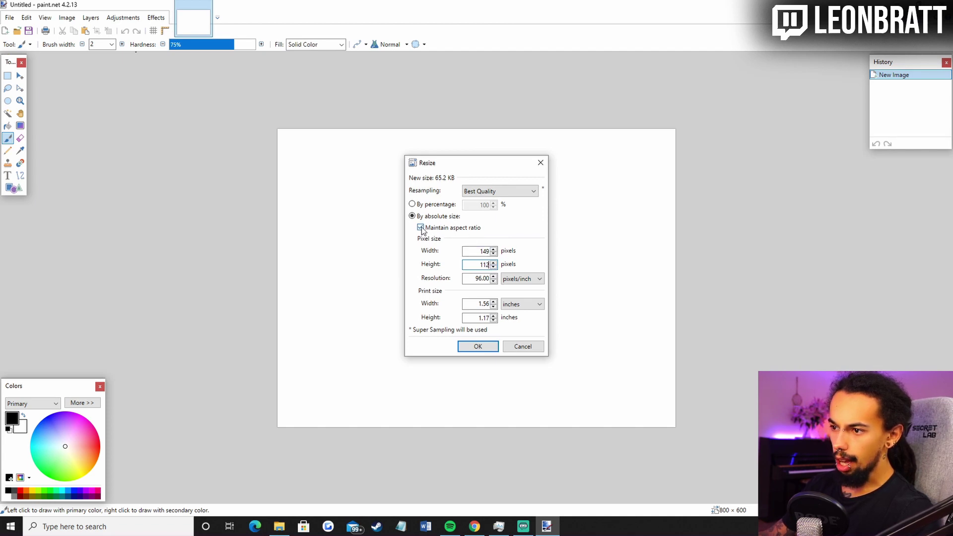
{"action": "double_click", "coordinate": [484, 251]}
{"action": "type", "text": "112"}
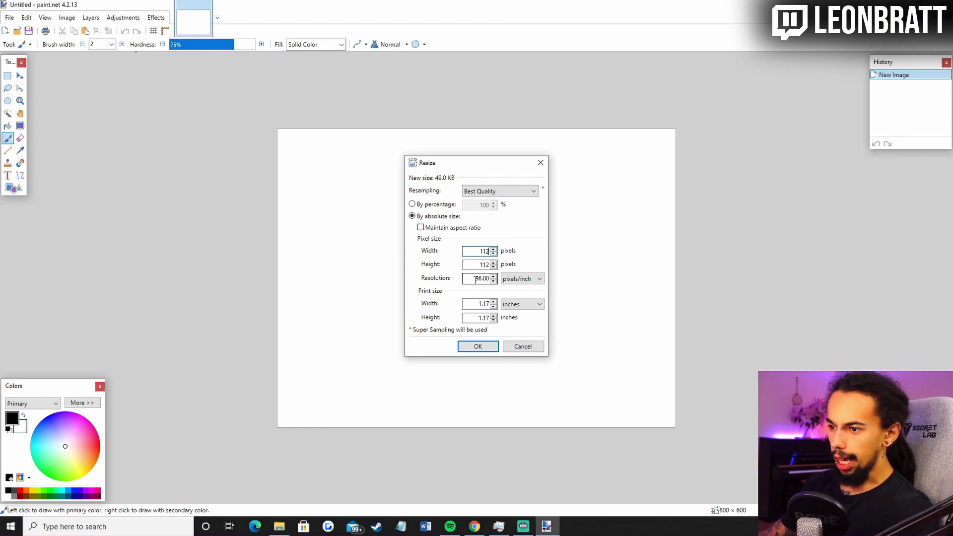
{"action": "left_click", "coordinate": [478, 346]}
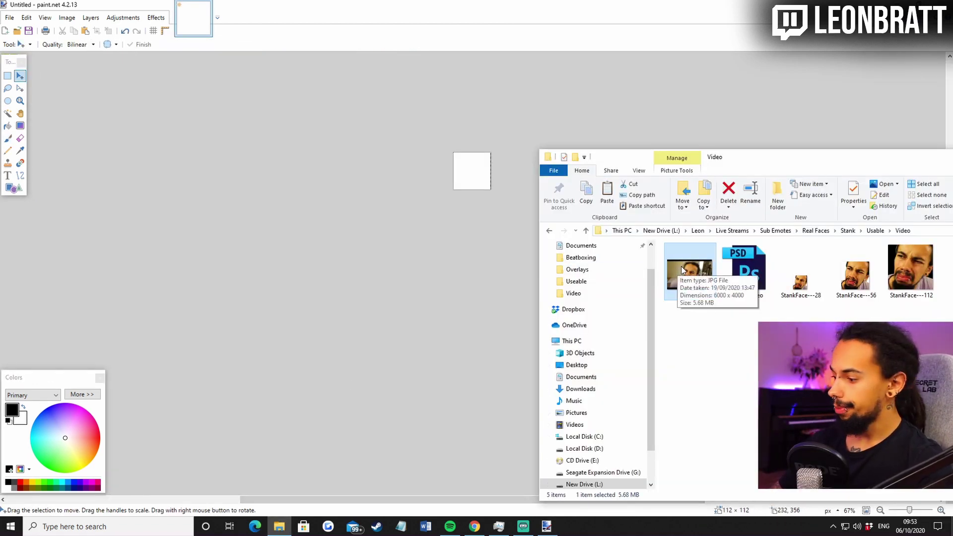
Copy the DSC00127 photo from File Explorer and paste it into paint.net, keeping the canvas size
{"action": "right_click", "coordinate": [686, 276]}
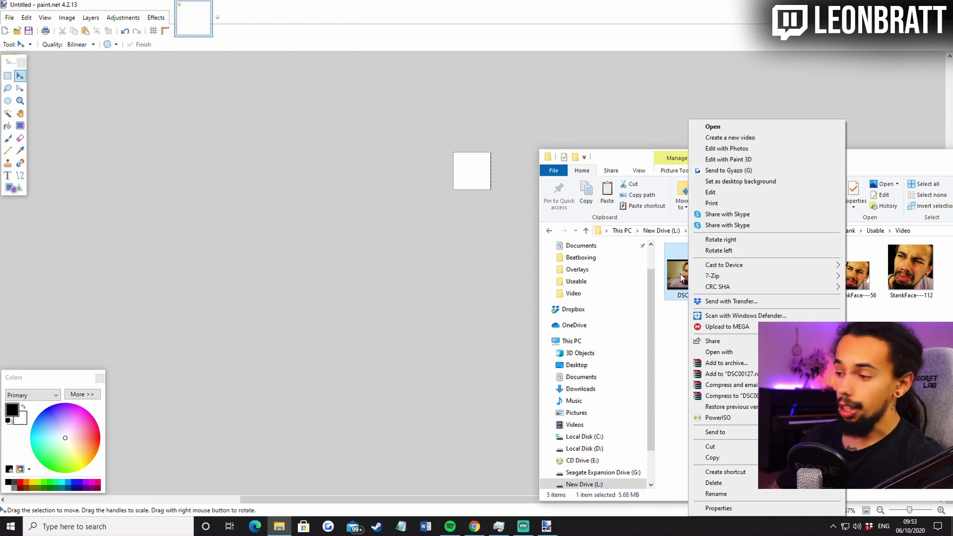
{"action": "left_click", "coordinate": [721, 458]}
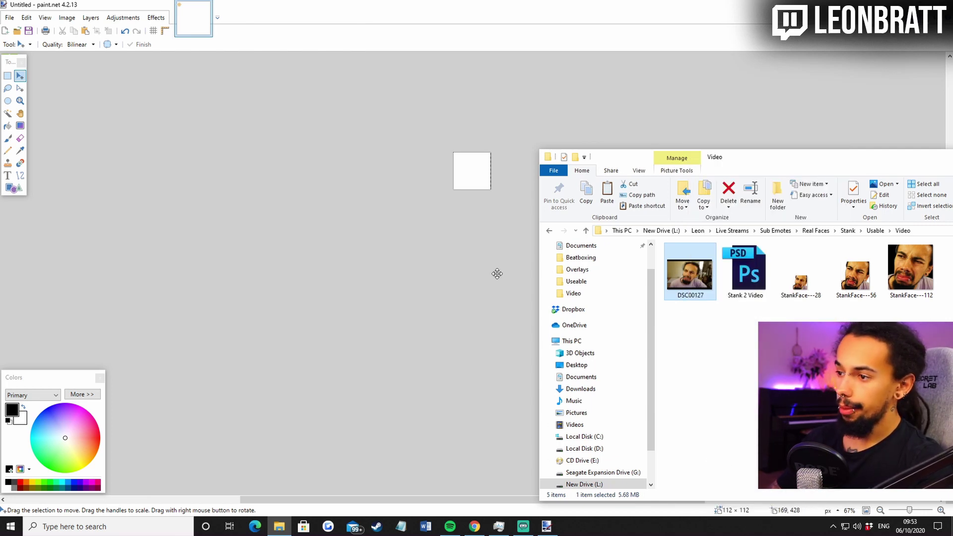
{"action": "left_click", "coordinate": [407, 164]}
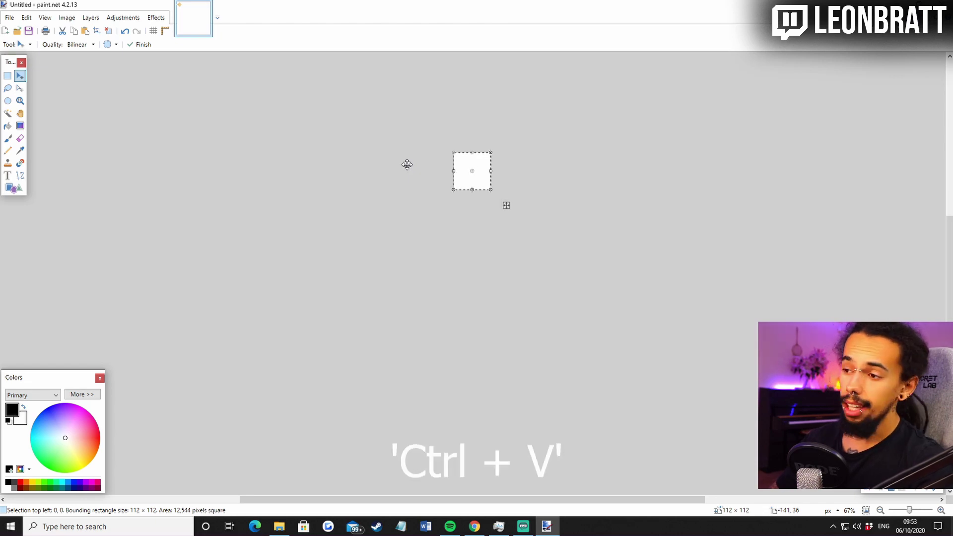
{"action": "key", "text": "ctrl+v"}
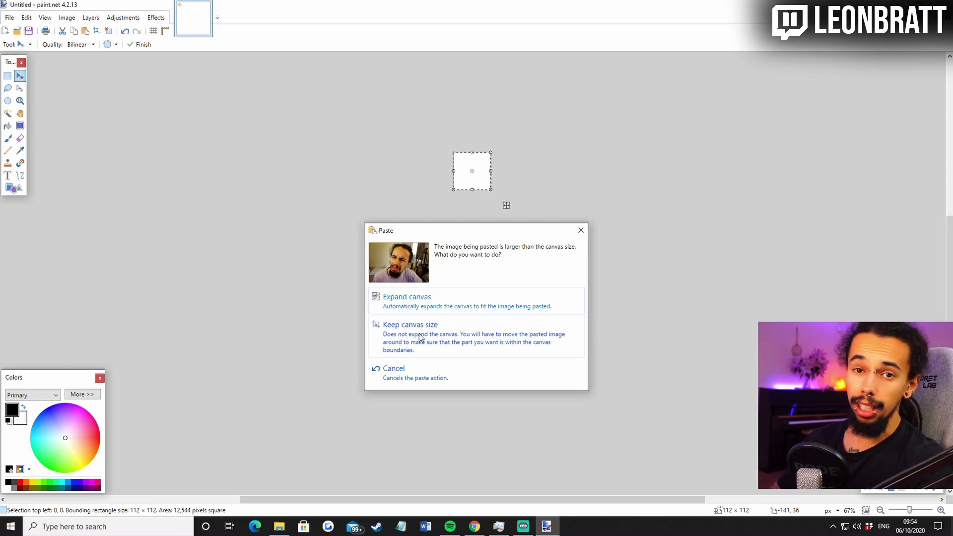
{"action": "left_click", "coordinate": [420, 337]}
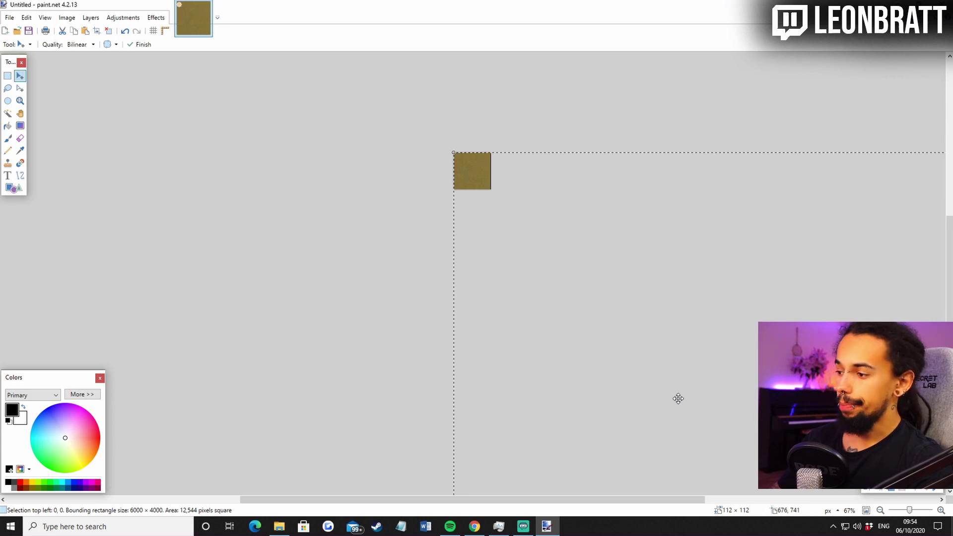
Shrink the pasted photo from 1178×785 to 333×222 and below, centring the face on the canvas
{"action": "left_click_drag", "start_coordinate": [678, 390], "coordinate": [400, 289]}
{"action": "left_click_drag", "start_coordinate": [465, 320], "coordinate": [440, 328]}
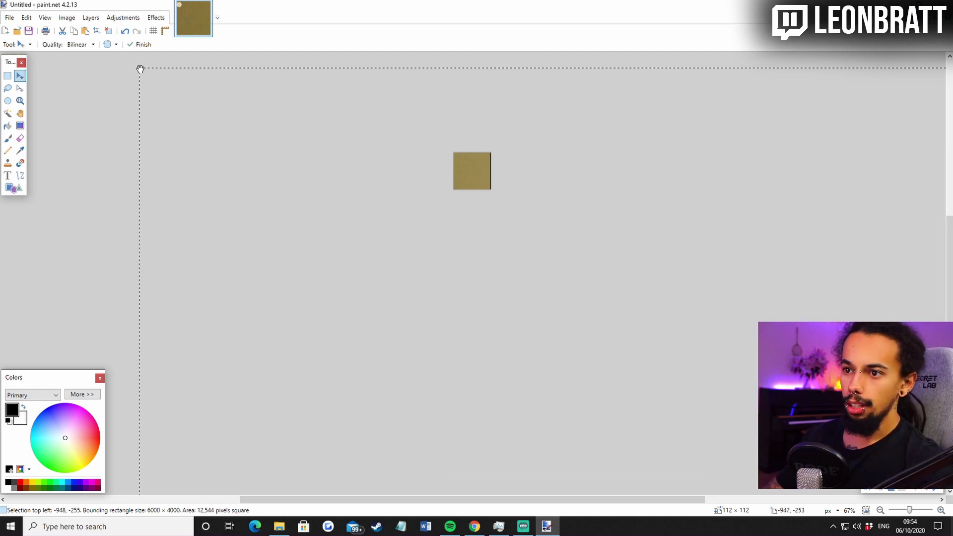
{"action": "left_click_drag", "start_coordinate": [140, 69], "coordinate": [227, 91]}
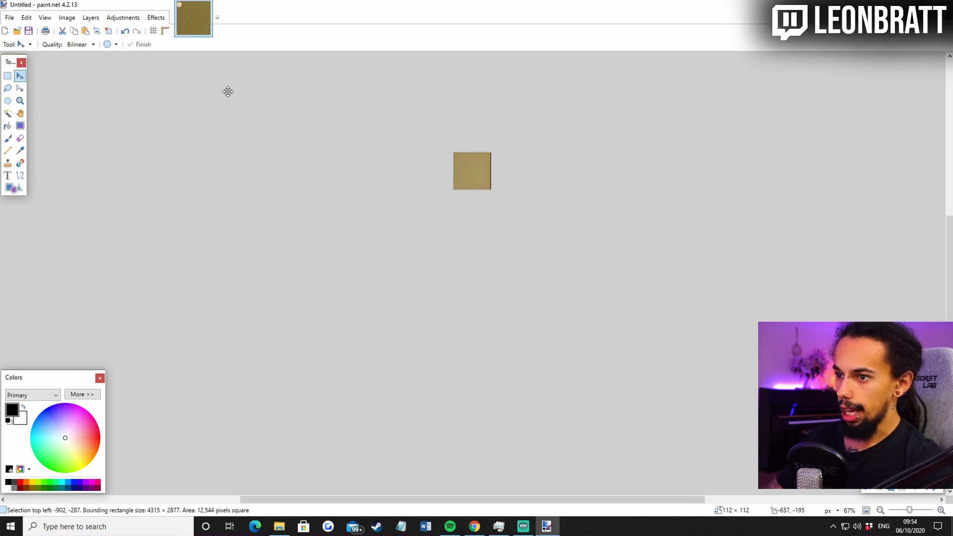
{"action": "left_click_drag", "start_coordinate": [141, 81], "coordinate": [698, 440]}
{"action": "left_click_drag", "start_coordinate": [555, 353], "coordinate": [213, 104]}
{"action": "left_click_drag", "start_coordinate": [143, 79], "coordinate": [619, 366]}
{"action": "left_click_drag", "start_coordinate": [729, 431], "coordinate": [289, 111]}
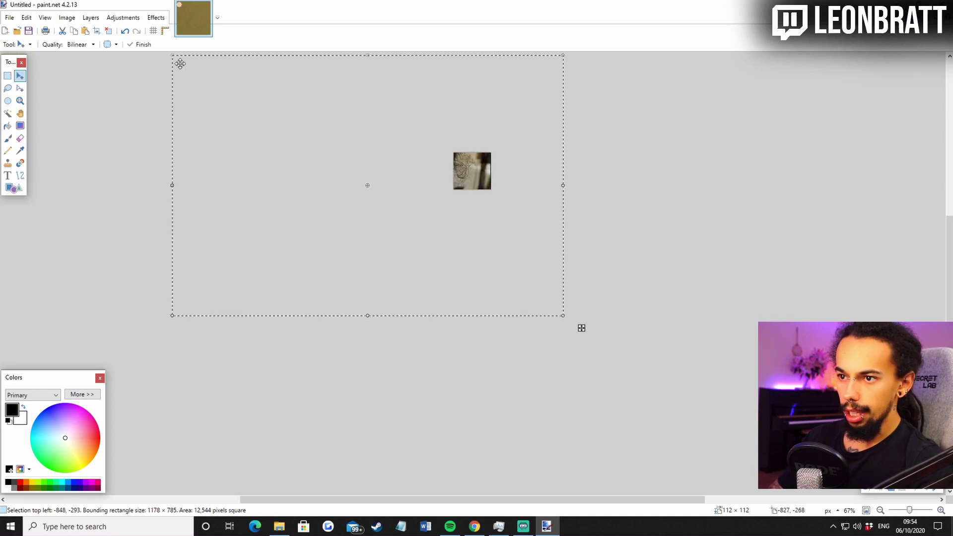
{"action": "left_click_drag", "start_coordinate": [176, 72], "coordinate": [489, 265]}
{"action": "left_click_drag", "start_coordinate": [550, 292], "coordinate": [491, 155]}
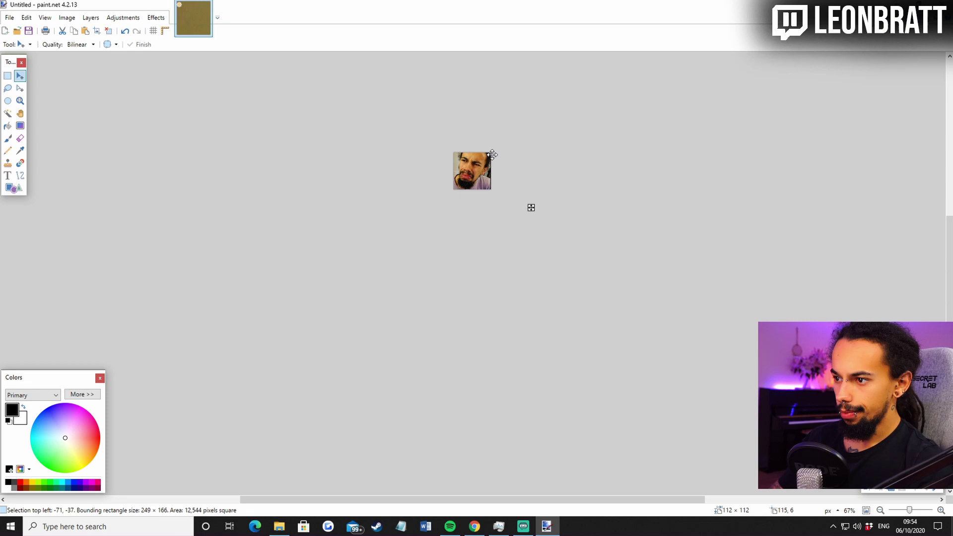
{"action": "key", "text": "ctrl+d"}
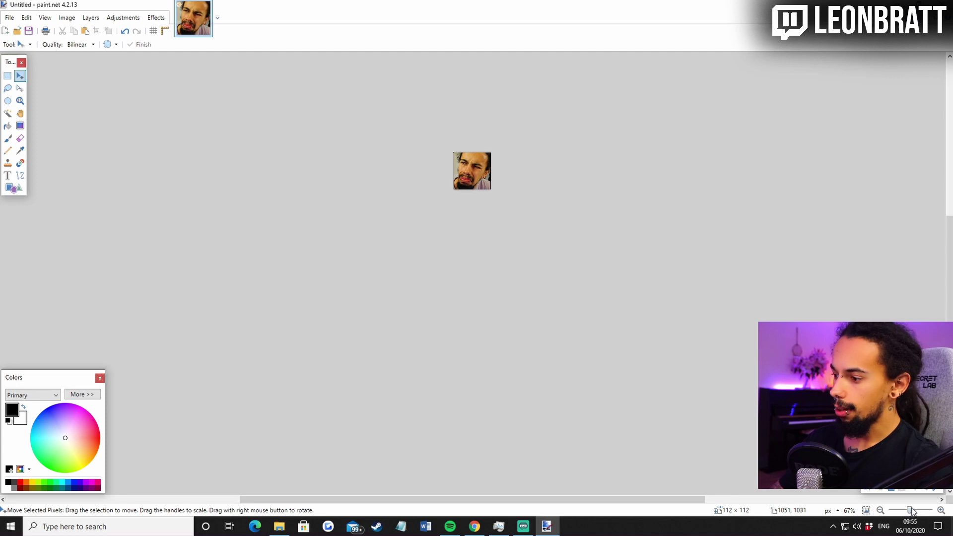
Zoom in and erase the background left of the cheek and beside the ear with a 5-width eraser
{"action": "left_click_drag", "start_coordinate": [911, 511], "coordinate": [916, 513]}
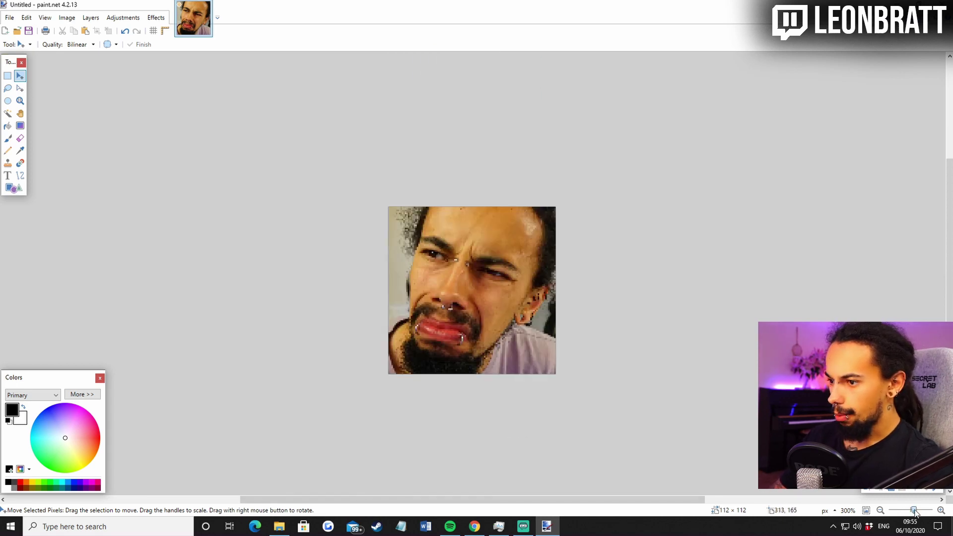
{"action": "left_click_drag", "start_coordinate": [916, 512], "coordinate": [916, 511]}
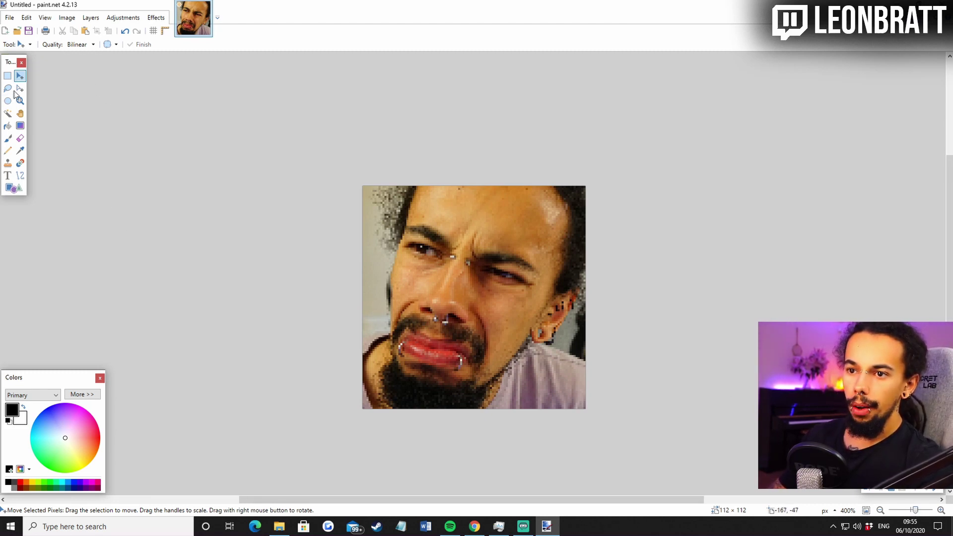
{"action": "left_click", "coordinate": [20, 139]}
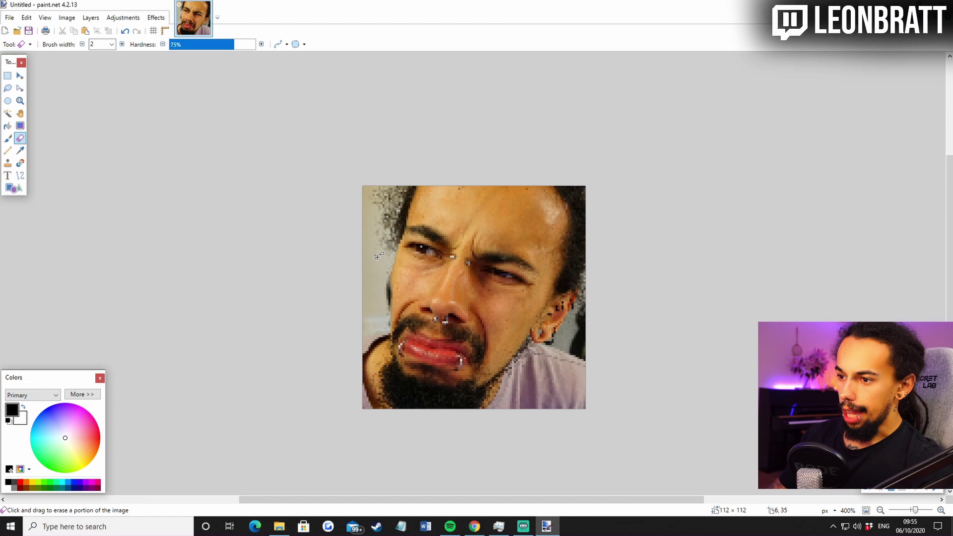
{"action": "left_click_drag", "start_coordinate": [368, 255], "coordinate": [366, 285]}
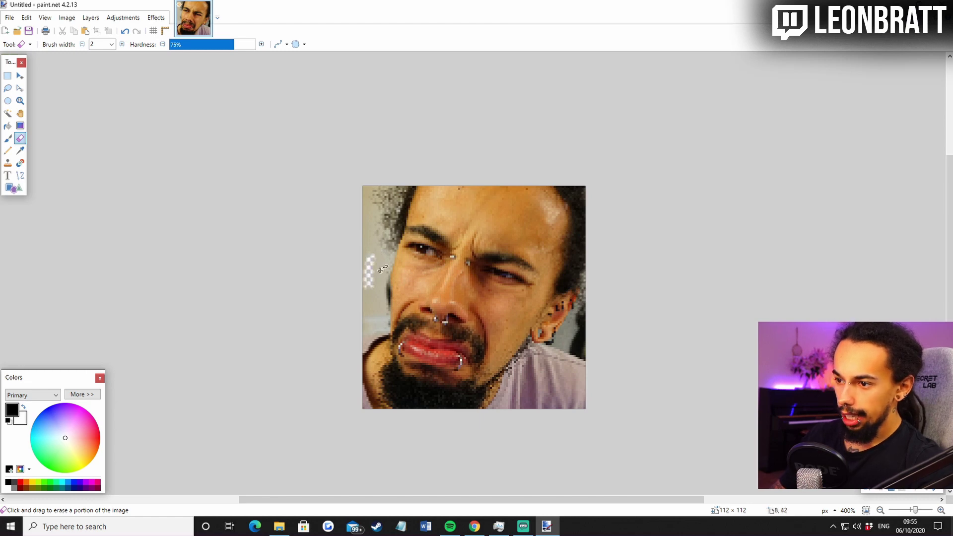
{"action": "left_click", "coordinate": [111, 44]}
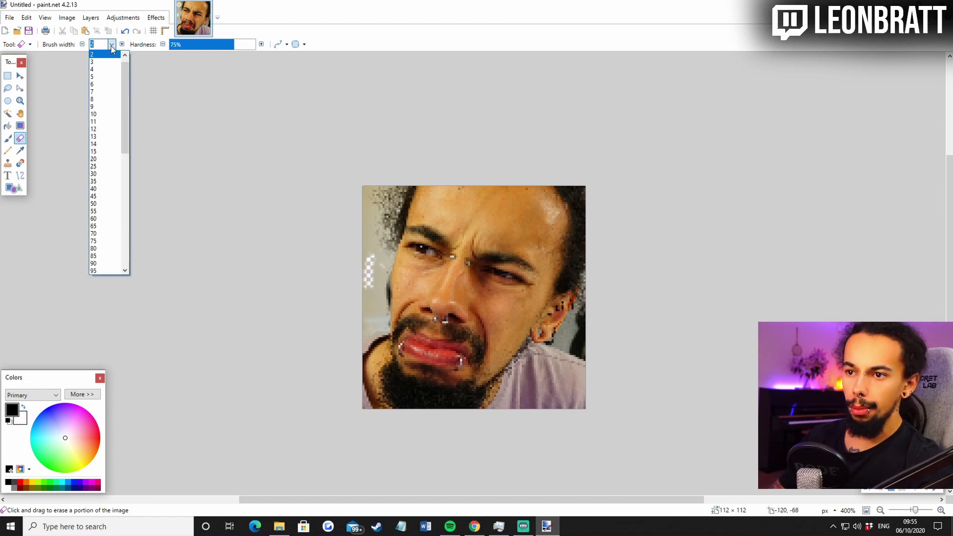
{"action": "left_click", "coordinate": [105, 77]}
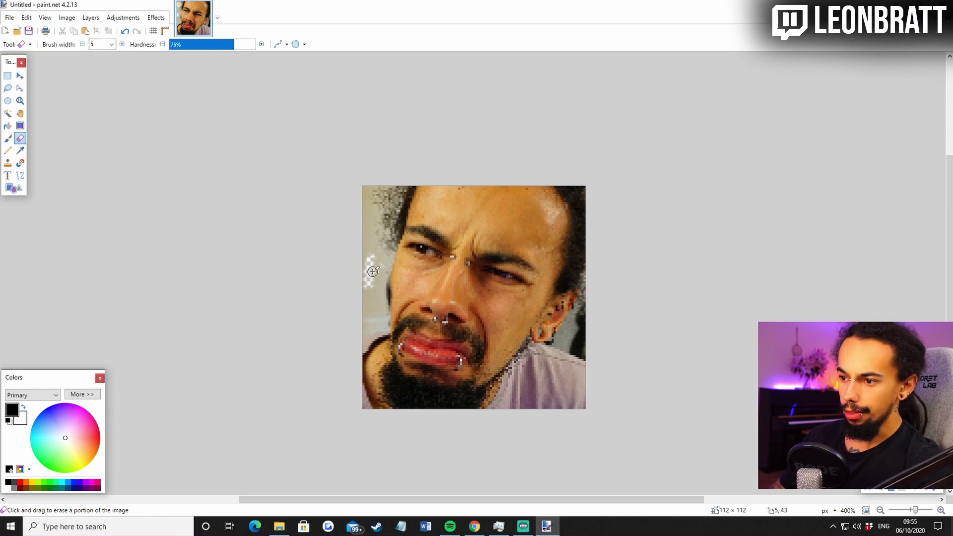
{"action": "left_click_drag", "start_coordinate": [366, 244], "coordinate": [374, 275]}
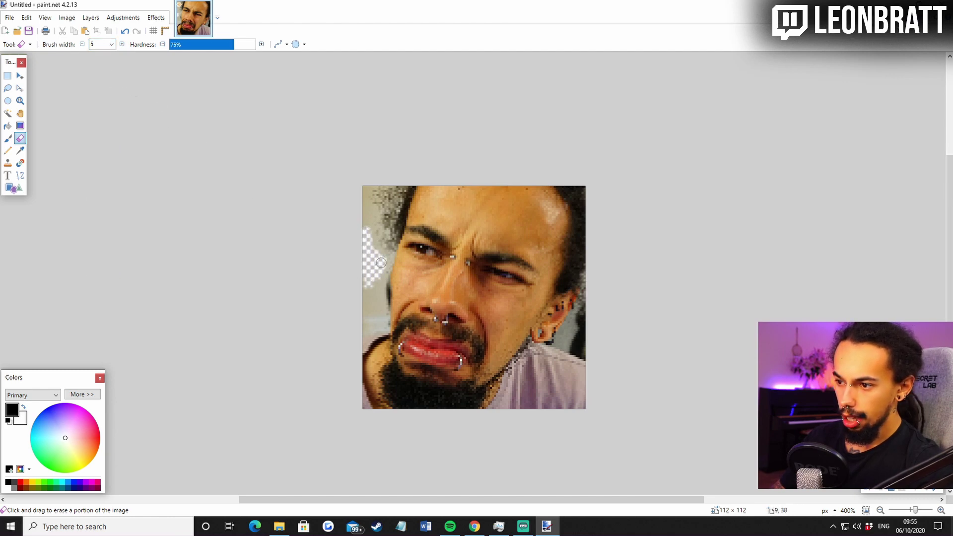
{"action": "mouse_move", "coordinate": [380, 263]}
{"action": "left_mouse_down"}
{"action": "mouse_move", "coordinate": [384, 322]}
{"action": "mouse_move", "coordinate": [357, 330]}
{"action": "mouse_move", "coordinate": [373, 311]}
{"action": "mouse_move", "coordinate": [377, 280]}
{"action": "mouse_move", "coordinate": [366, 293]}
{"action": "mouse_move", "coordinate": [366, 317]}
{"action": "mouse_move", "coordinate": [405, 169]}
{"action": "mouse_move", "coordinate": [375, 249]}
{"action": "mouse_move", "coordinate": [391, 171]}
{"action": "mouse_move", "coordinate": [370, 234]}
{"action": "mouse_move", "coordinate": [375, 194]}
{"action": "mouse_move", "coordinate": [362, 216]}
{"action": "mouse_move", "coordinate": [363, 175]}
{"action": "left_mouse_up"}
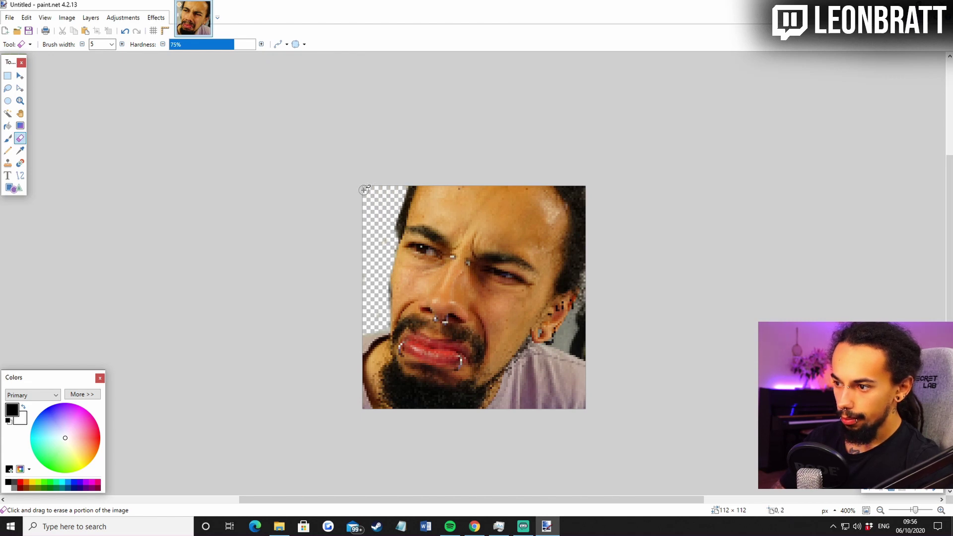
{"action": "mouse_move", "coordinate": [583, 351]}
{"action": "left_mouse_down"}
{"action": "mouse_move", "coordinate": [576, 342]}
{"action": "mouse_move", "coordinate": [585, 286]}
{"action": "mouse_move", "coordinate": [541, 362]}
{"action": "left_mouse_up"}
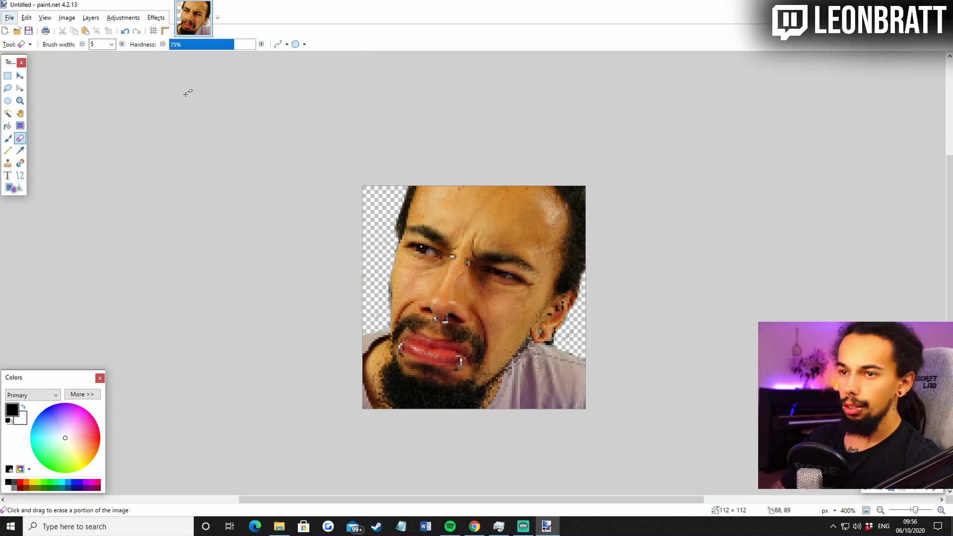
Save the emote as the PNG 'StankFacePaint 112', accepting the default PNG settings
{"action": "left_click", "coordinate": [10, 18]}
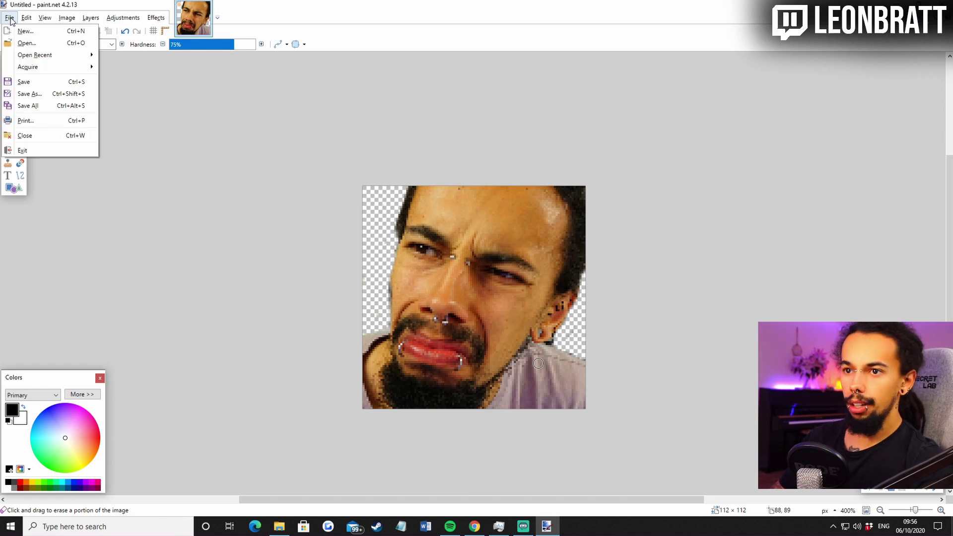
{"action": "left_click", "coordinate": [45, 93]}
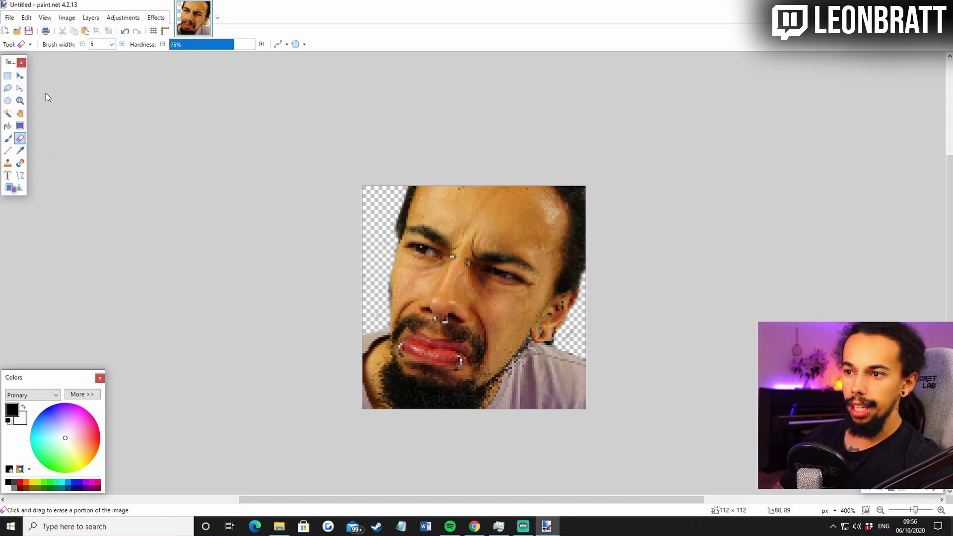
{"action": "left_click", "coordinate": [98, 215]}
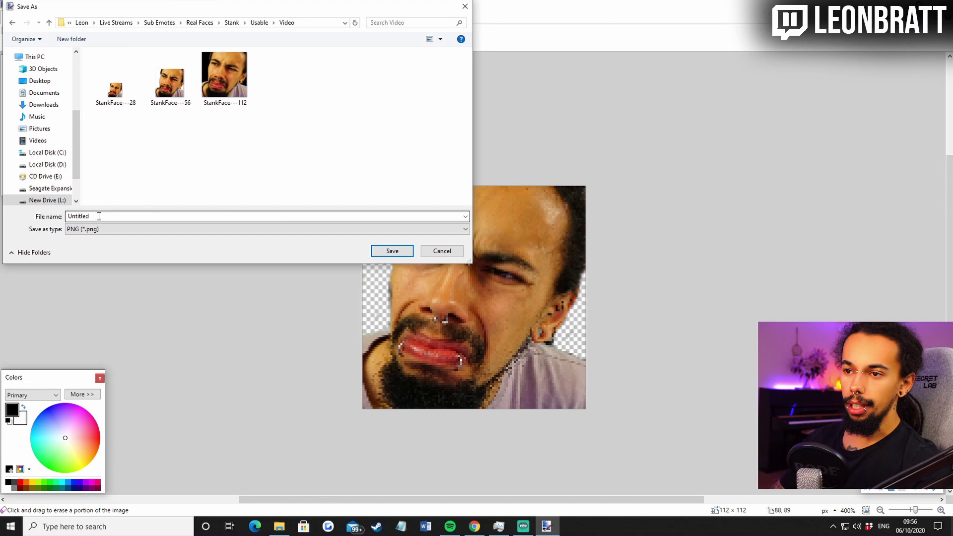
{"action": "double_click", "coordinate": [102, 215]}
{"action": "type", "text": "Stank"}
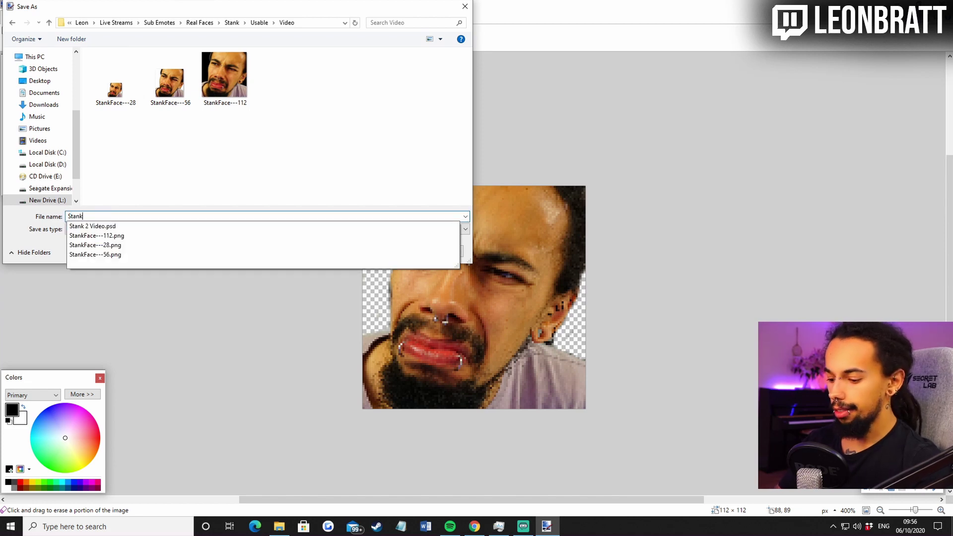
{"action": "type", "text": "Face Paint"}
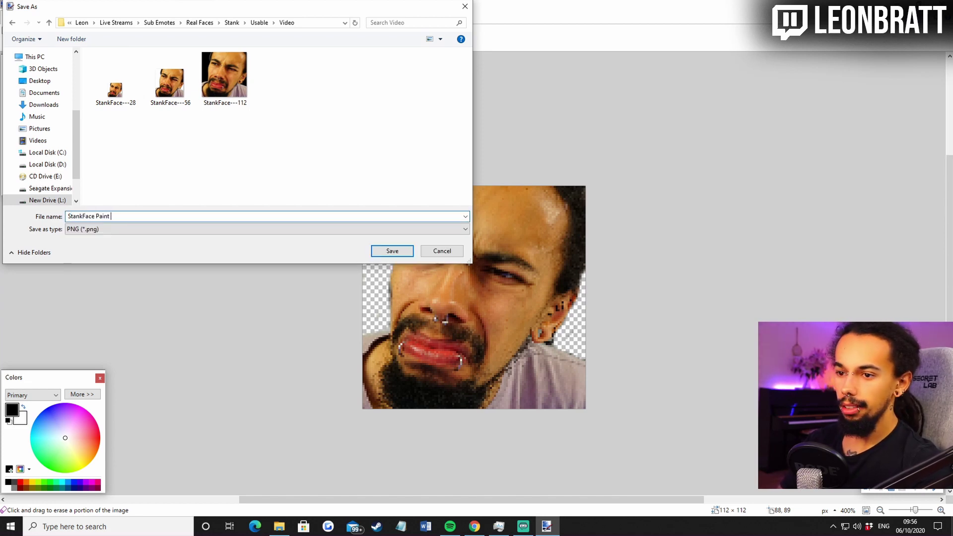
{"action": "key", "text": "BackSpace"}
{"action": "type", "text": "Pai"}
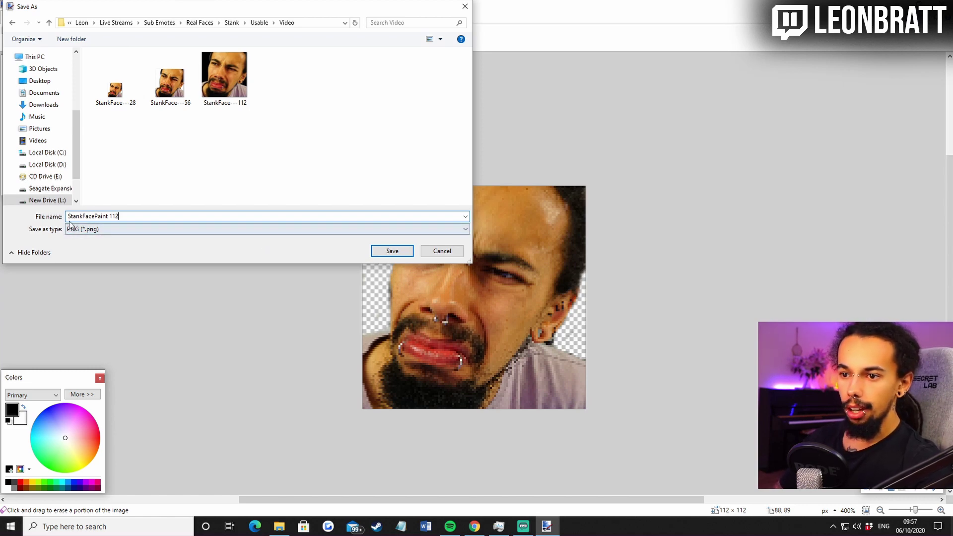
{"action": "left_click", "coordinate": [394, 252]}
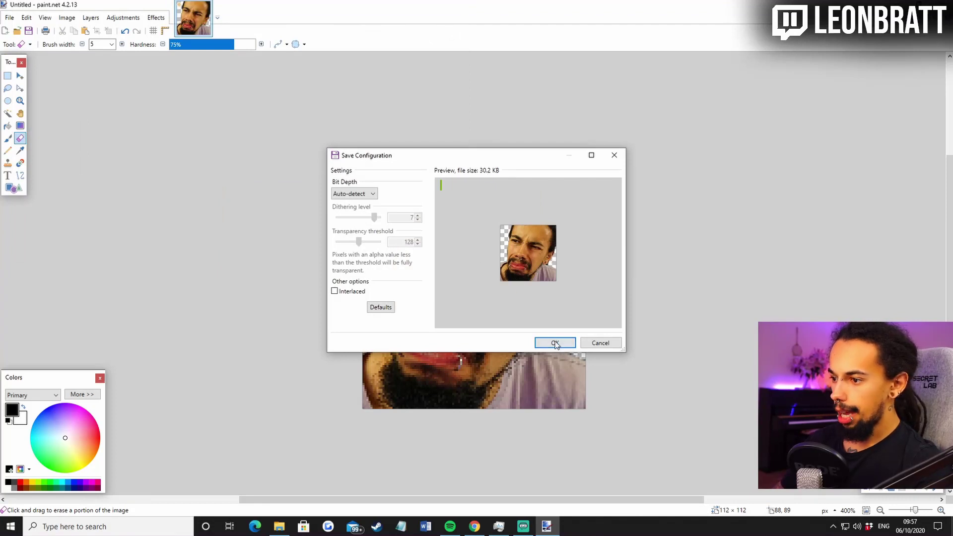
{"action": "left_click", "coordinate": [555, 343]}
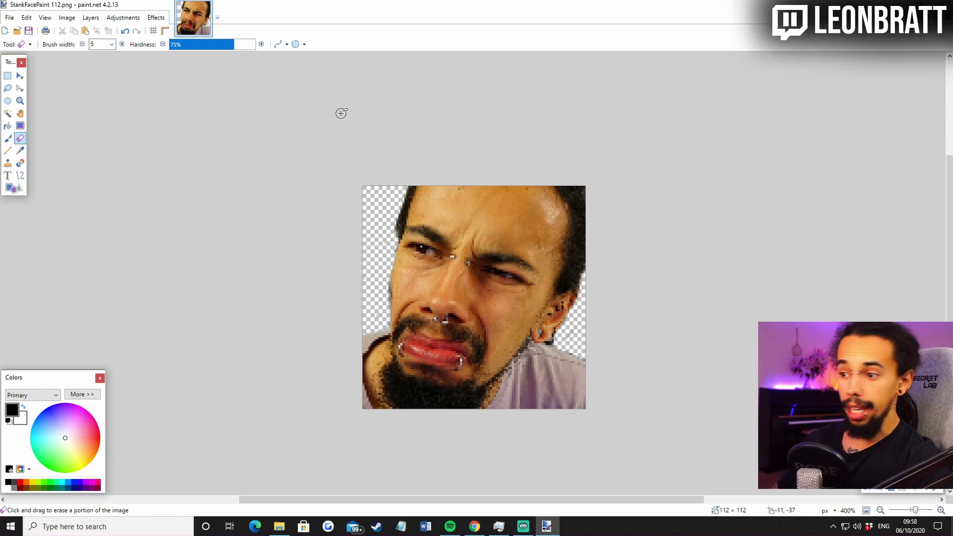
Resize the image to 56 × 56 pixels
{"action": "left_click", "coordinate": [66, 18]}
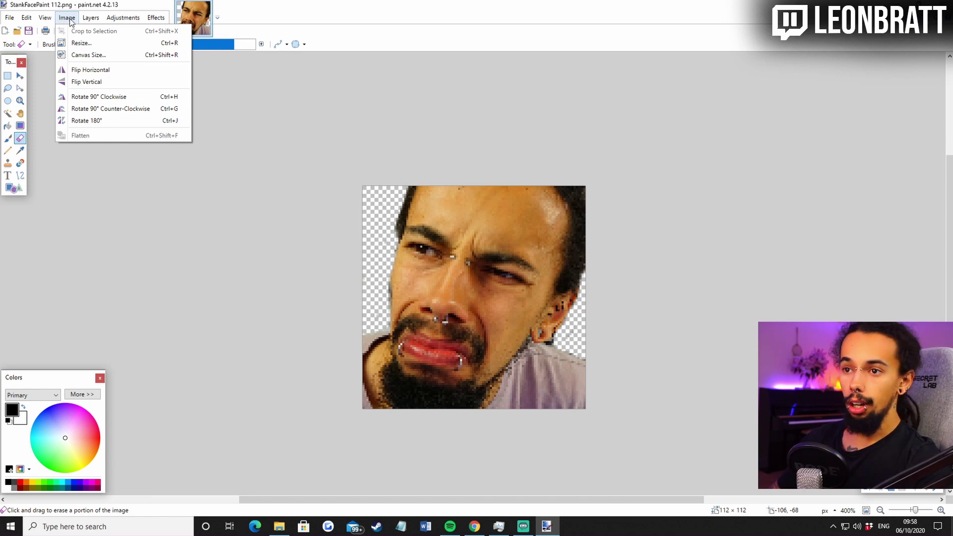
{"action": "left_click", "coordinate": [90, 45]}
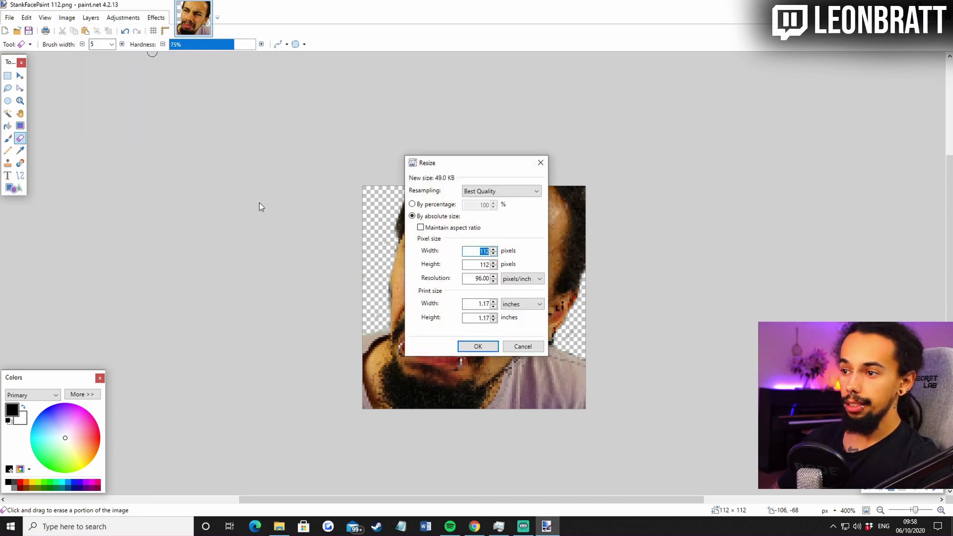
{"action": "type", "text": "56"}
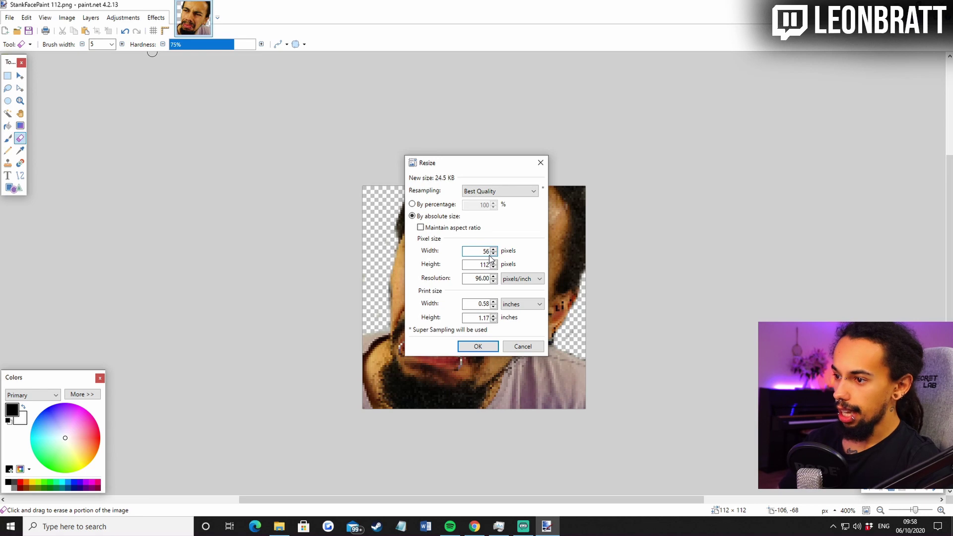
{"action": "key", "text": "Tab"}
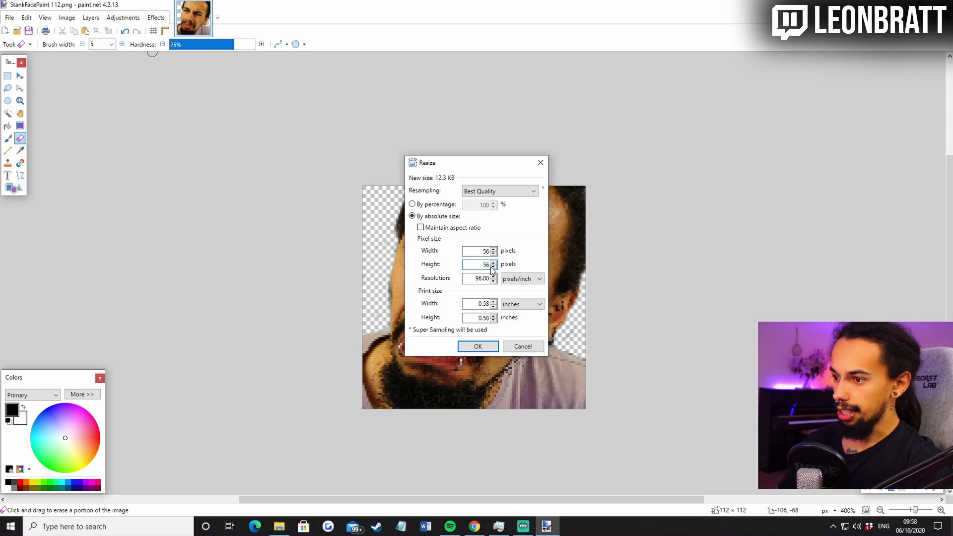
{"action": "left_click", "coordinate": [479, 347]}
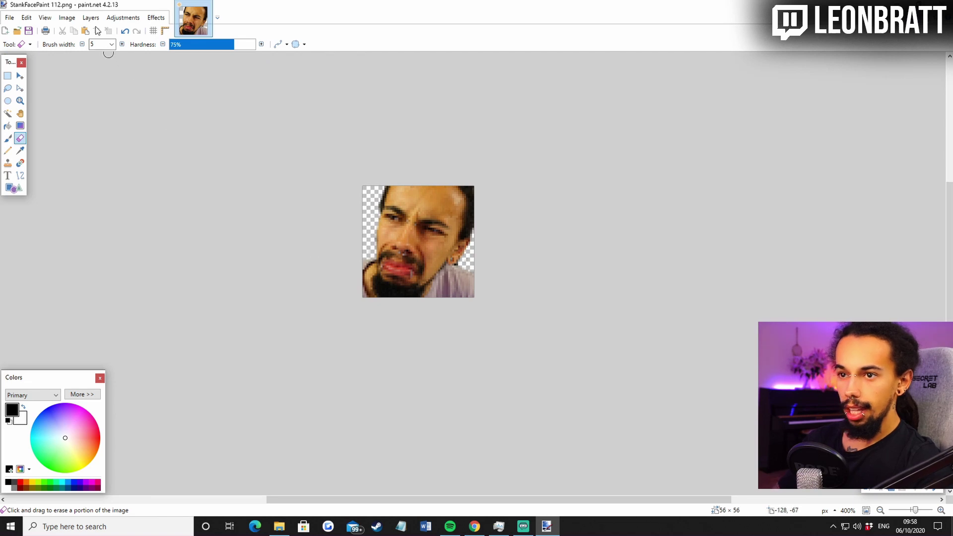
Save the image under the new name 'StankFacePaint 56'
{"action": "left_click", "coordinate": [10, 18]}
{"action": "left_click", "coordinate": [29, 94]}
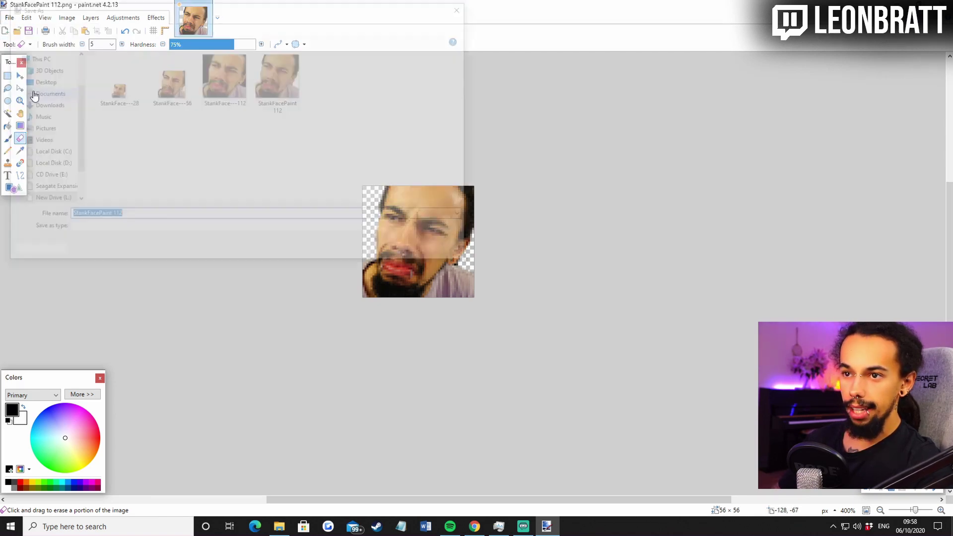
{"action": "left_click", "coordinate": [286, 77]}
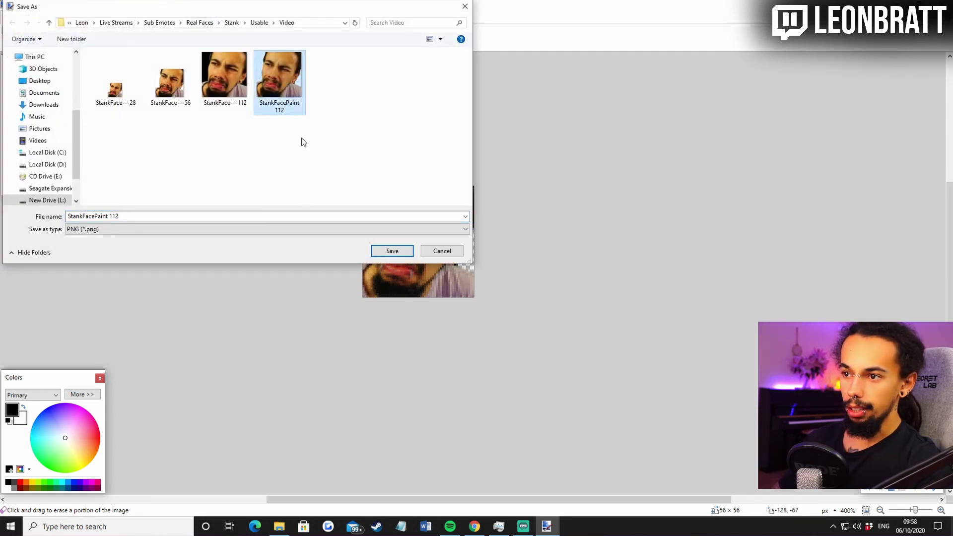
{"action": "left_click", "coordinate": [119, 217]}
{"action": "left_click_drag", "start_coordinate": [119, 217], "coordinate": [115, 217]}
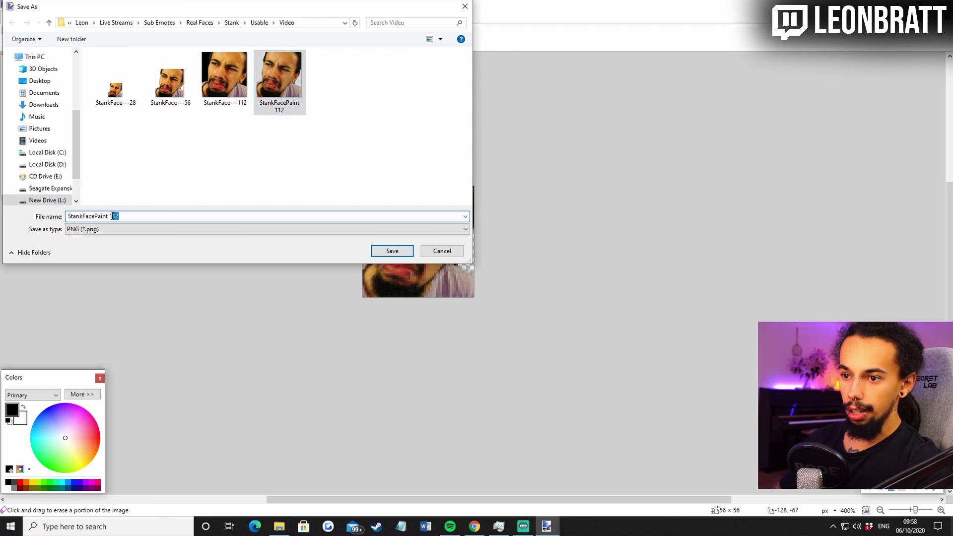
{"action": "type", "text": "56"}
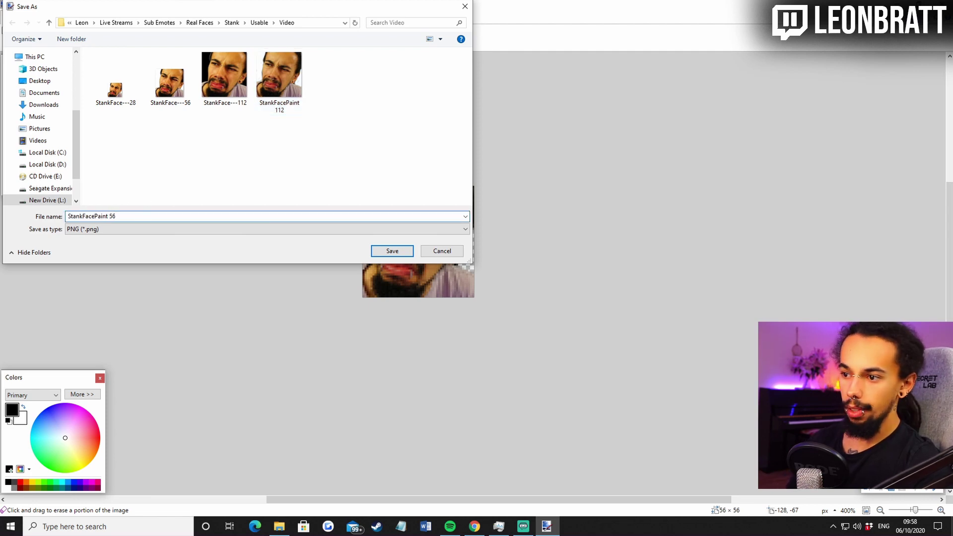
{"action": "key", "text": "Return"}
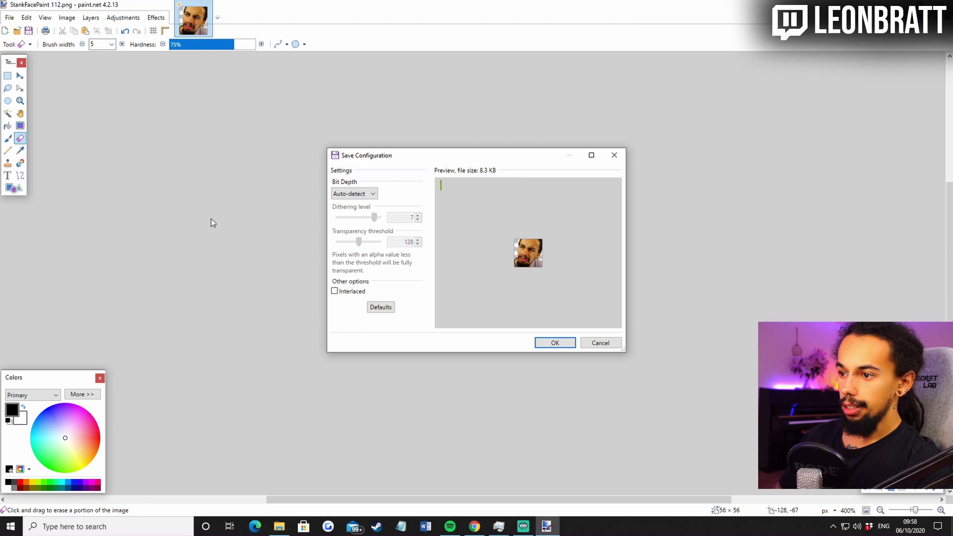
Accept the PNG settings for the 56-pixel file, then resize the image to 28 × 28 pixels
{"action": "left_click", "coordinate": [554, 342]}
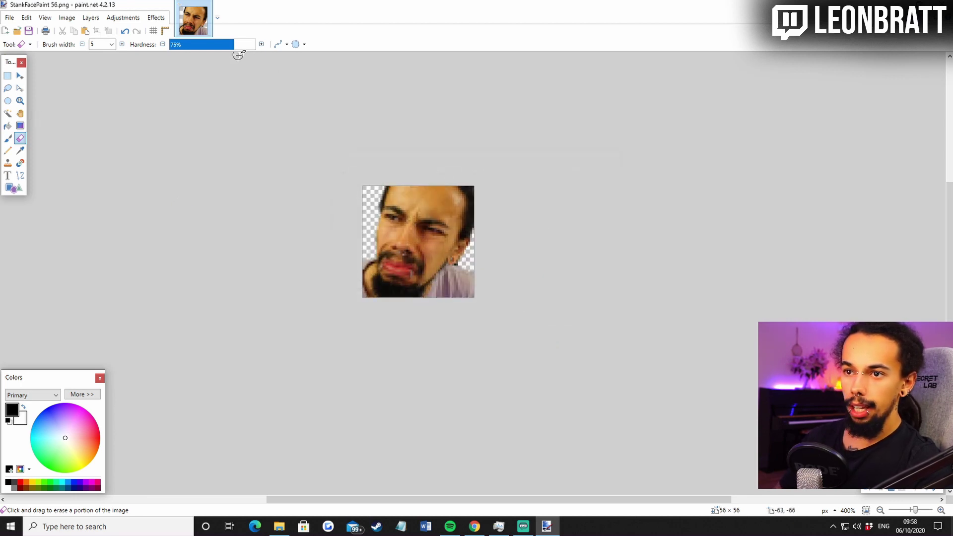
{"action": "left_click", "coordinate": [9, 16]}
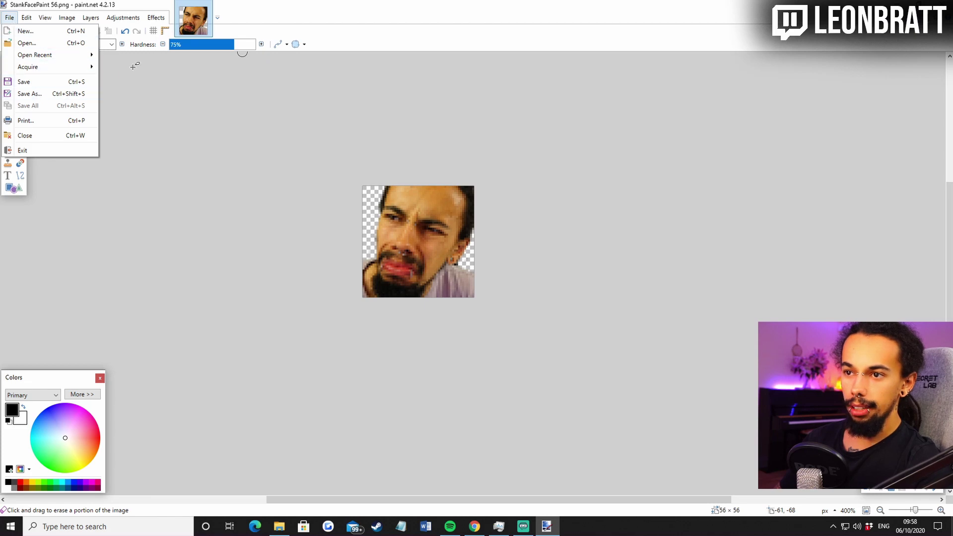
{"action": "left_click", "coordinate": [88, 19]}
{"action": "left_click", "coordinate": [81, 43]}
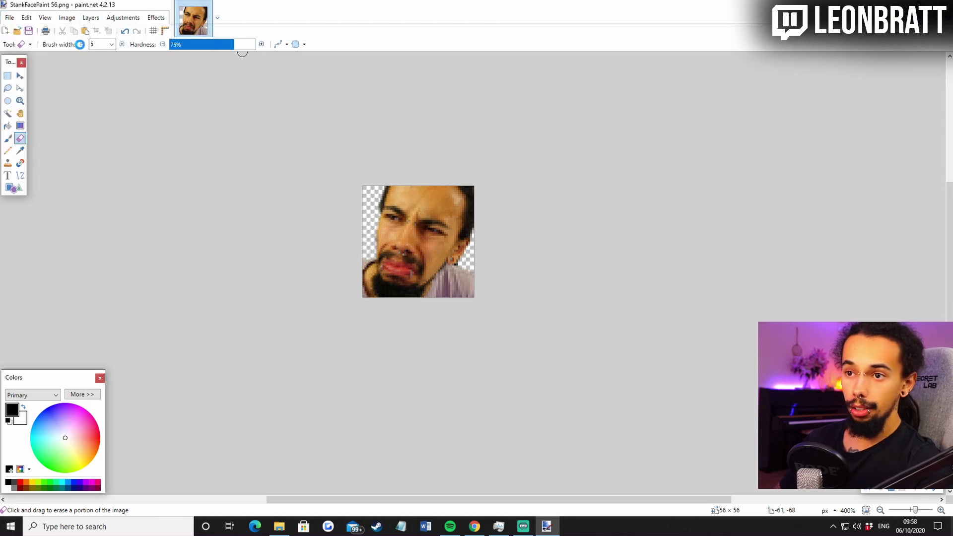
{"action": "type", "text": "28"}
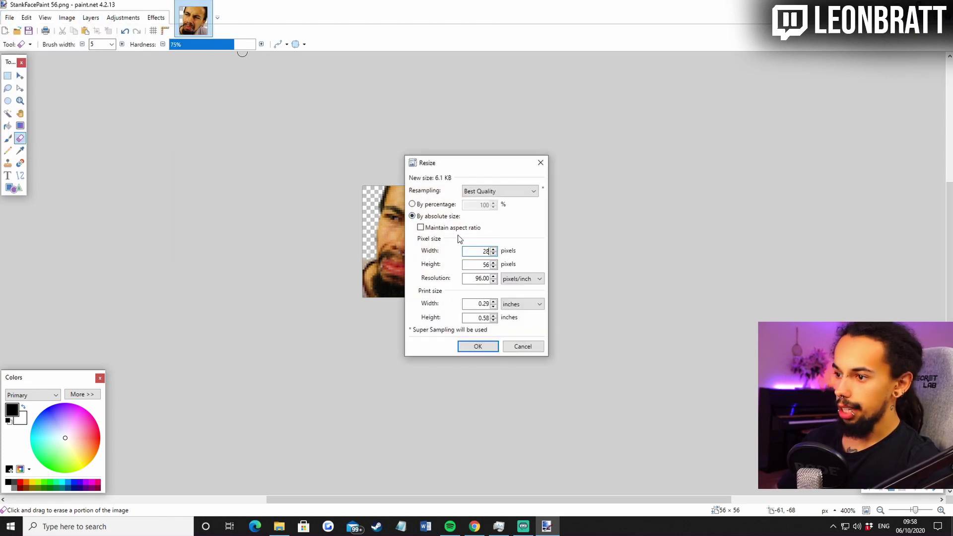
{"action": "key", "text": "Tab"}
{"action": "type", "text": "28"}
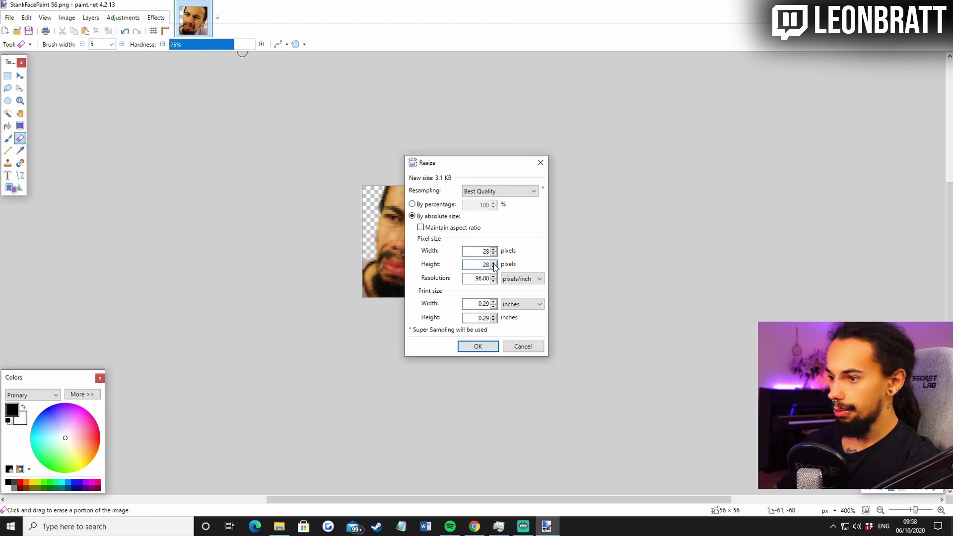
{"action": "left_click", "coordinate": [478, 346]}
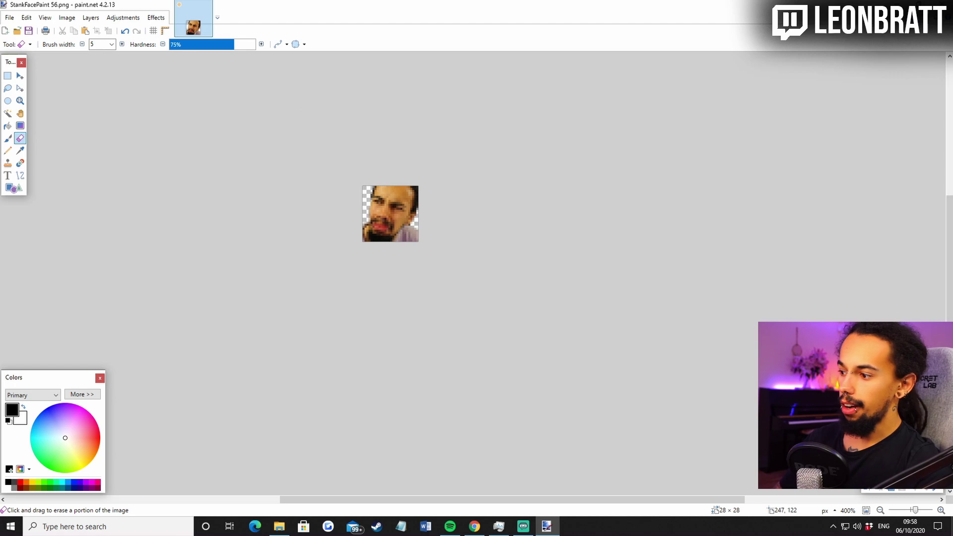
Save the 28-pixel version as the PNG 'StankFacePaint 28'
{"action": "left_click_drag", "start_coordinate": [915, 513], "coordinate": [912, 514]}
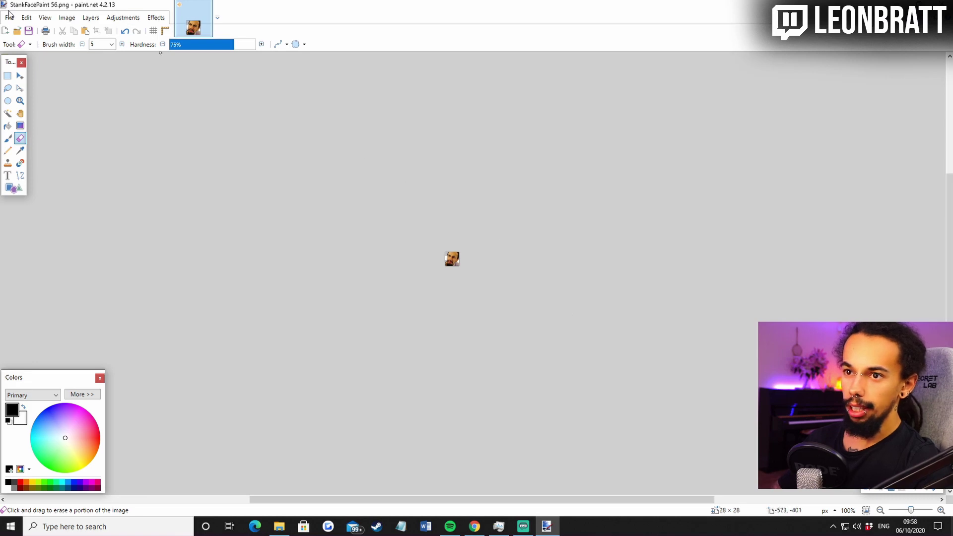
{"action": "key", "text": "ctrl+shift+s"}
{"action": "left_click", "coordinate": [121, 216]}
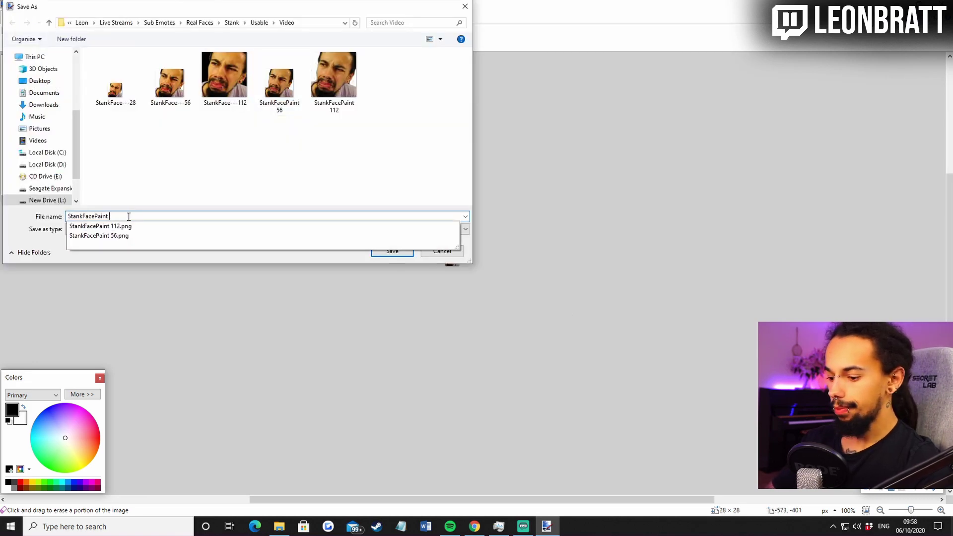
{"action": "key", "text": "Return"}
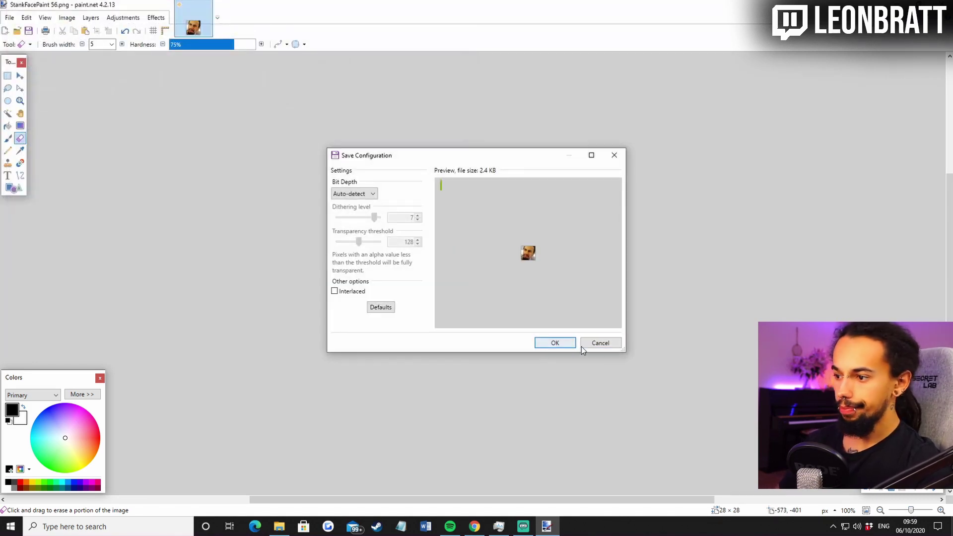
{"action": "left_click", "coordinate": [559, 342]}
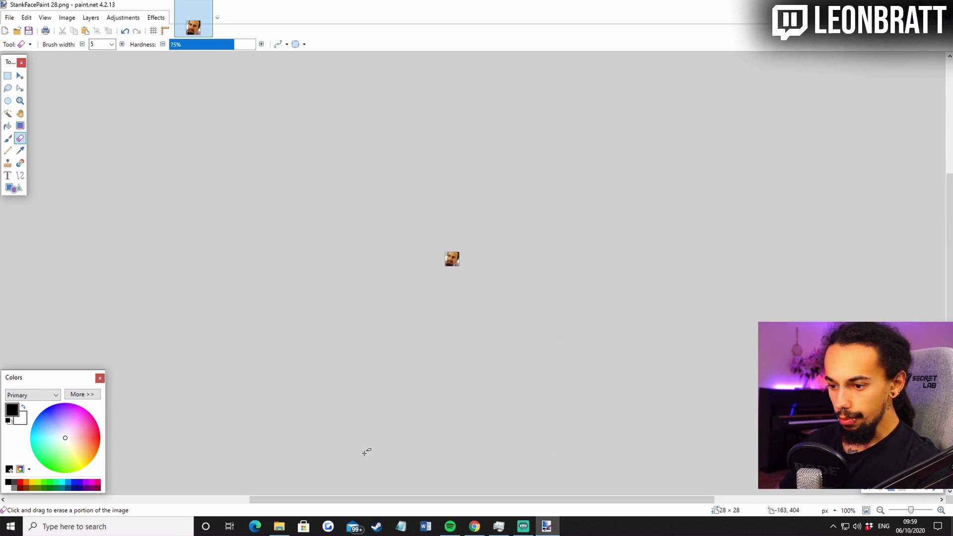
Open the Video folder in File Explorer and reposition its window so every saved emote file shows
{"action": "left_click", "coordinate": [279, 526]}
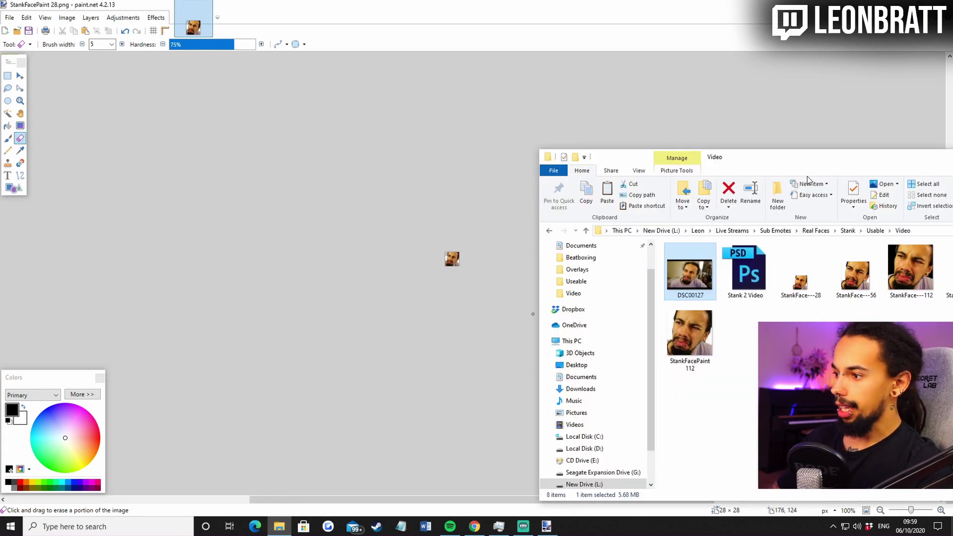
{"action": "left_click_drag", "start_coordinate": [806, 165], "coordinate": [438, 123]}
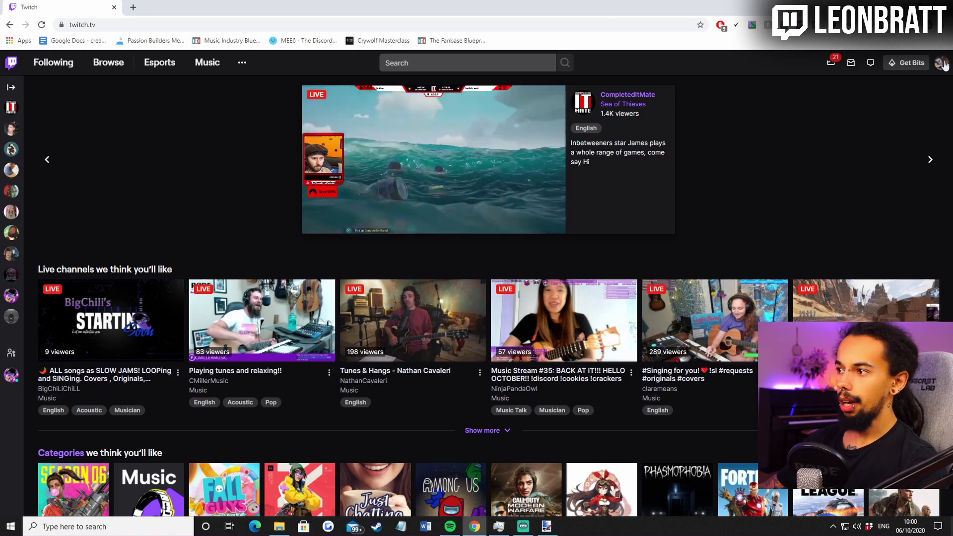
Go from the account menu to Creator Dashboard > Preferences > Partner > Emotes Settings and scroll to Upload Emotes
{"action": "left_click", "coordinate": [941, 63]}
{"action": "left_click", "coordinate": [888, 178]}
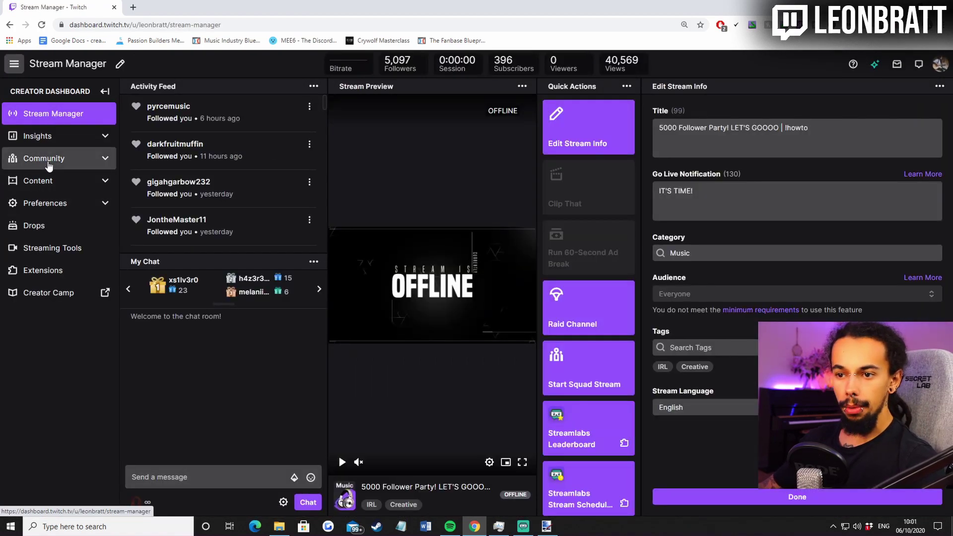
{"action": "left_click", "coordinate": [79, 209]}
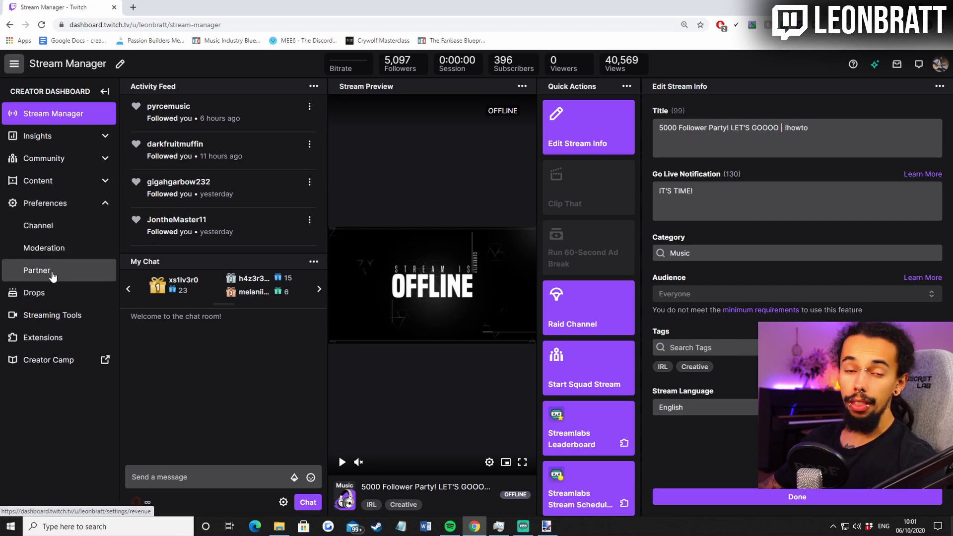
{"action": "left_click", "coordinate": [54, 274]}
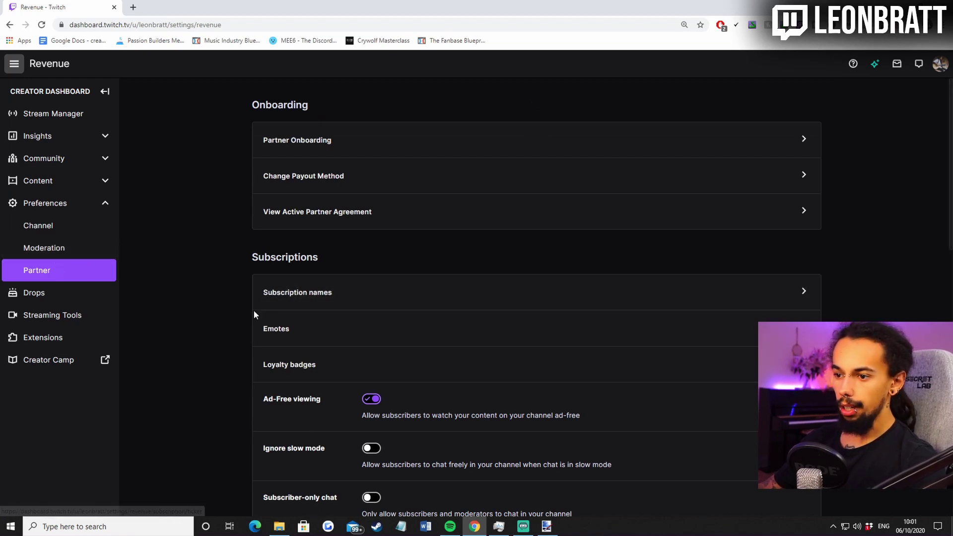
{"action": "left_click", "coordinate": [525, 334]}
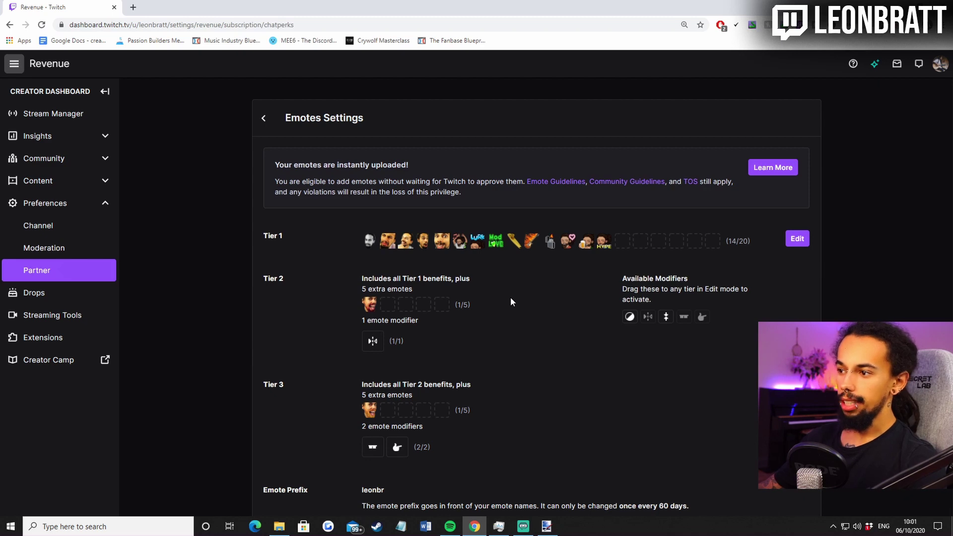
{"action": "scroll", "coordinate": [510, 296], "scroll_direction": "down", "scroll_amount": 8}
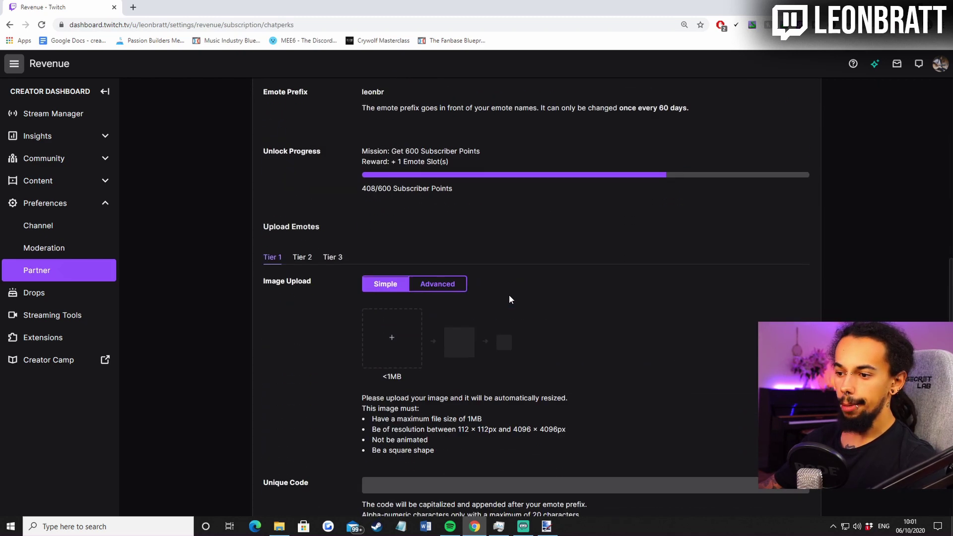
{"action": "scroll", "coordinate": [509, 299], "scroll_direction": "down", "scroll_amount": 3}
{"action": "scroll", "coordinate": [493, 276], "scroll_direction": "up", "scroll_amount": 2}
{"action": "scroll", "coordinate": [493, 274], "scroll_direction": "down", "scroll_amount": 1}
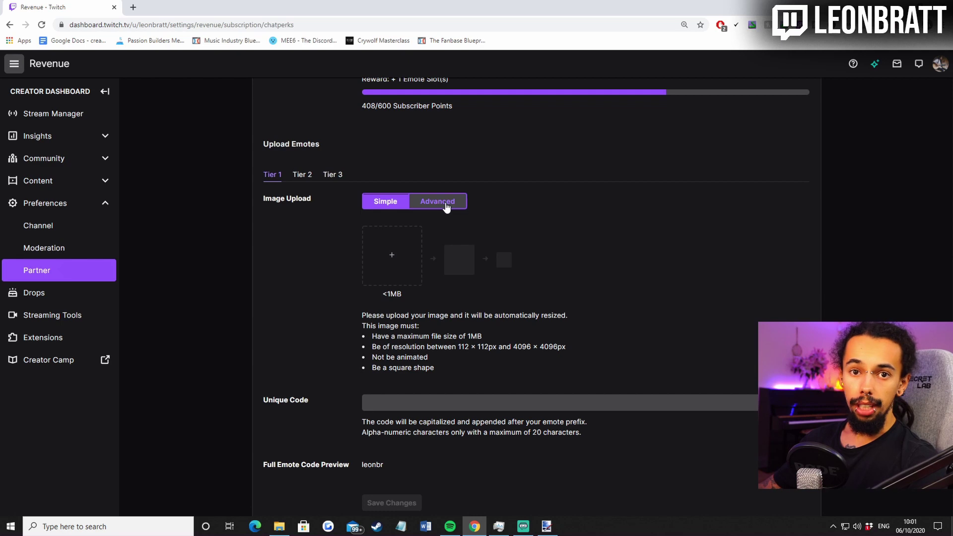
Switch the upload form to Advanced and drag StankFace---112 into the 112 × 112px slot
{"action": "left_click", "coordinate": [447, 207]}
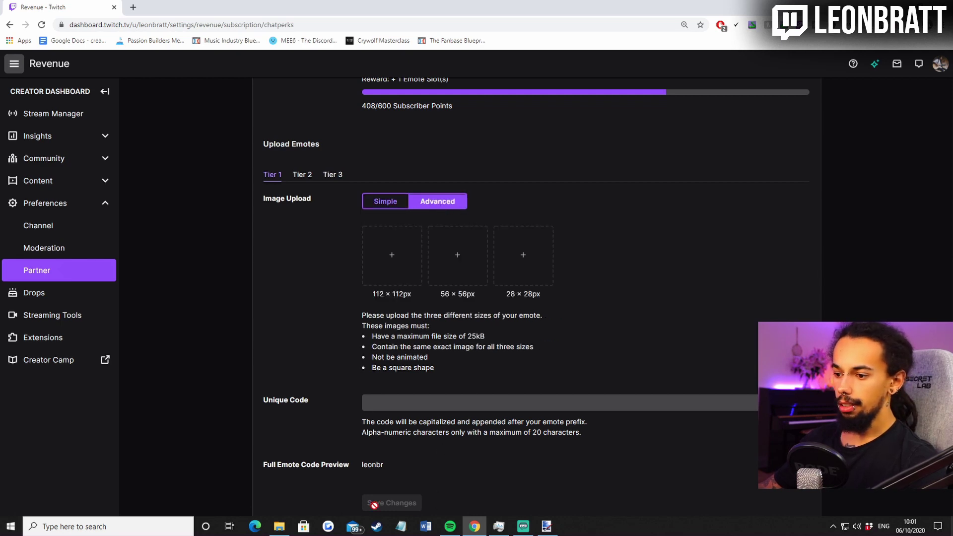
{"action": "mouse_move", "coordinate": [285, 531]}
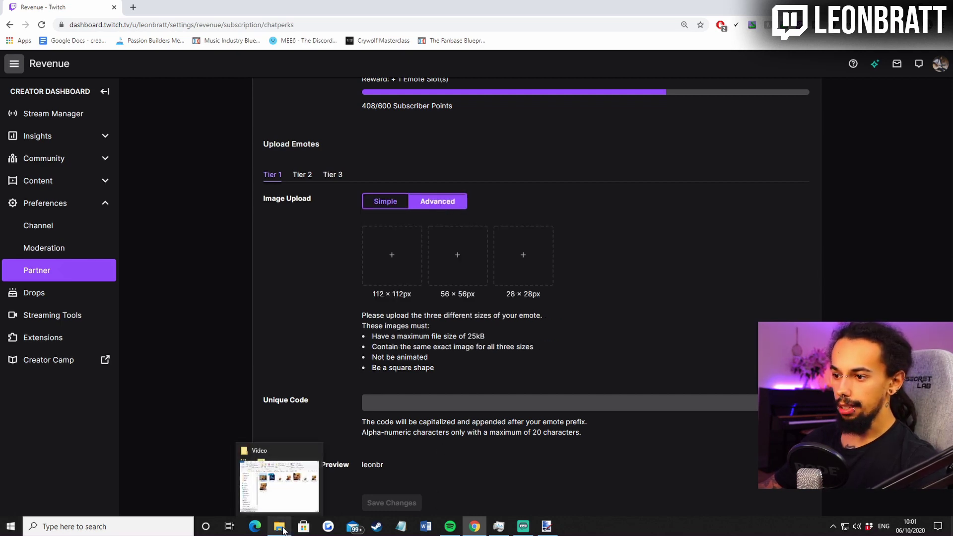
{"action": "left_click", "coordinate": [283, 530]}
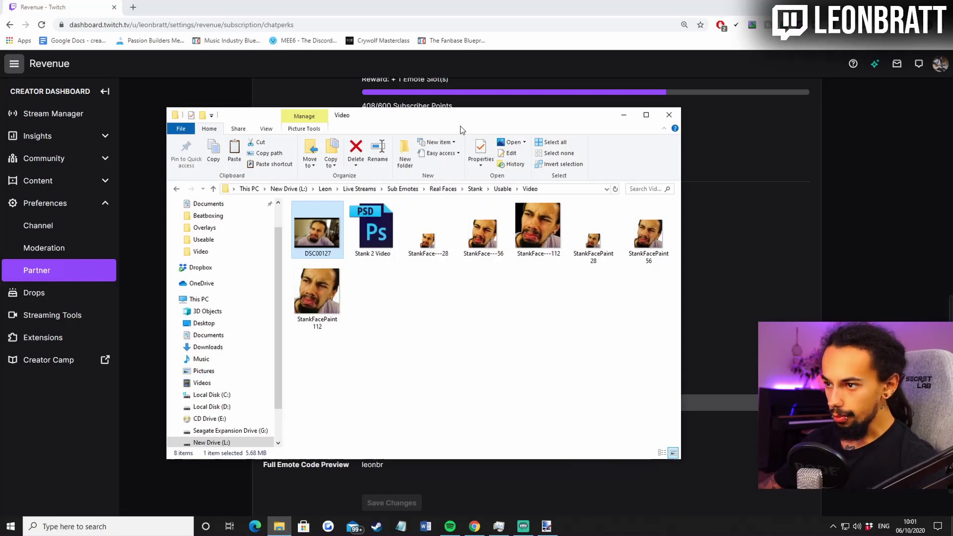
{"action": "left_click_drag", "start_coordinate": [469, 121], "coordinate": [618, 188]}
{"action": "left_click", "coordinate": [686, 300]}
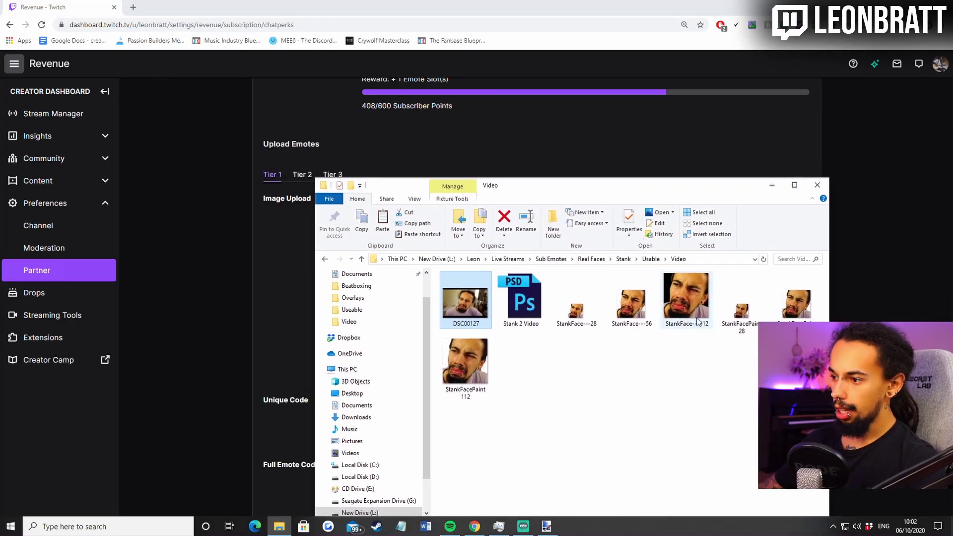
{"action": "left_click_drag", "start_coordinate": [686, 191], "coordinate": [695, 305]}
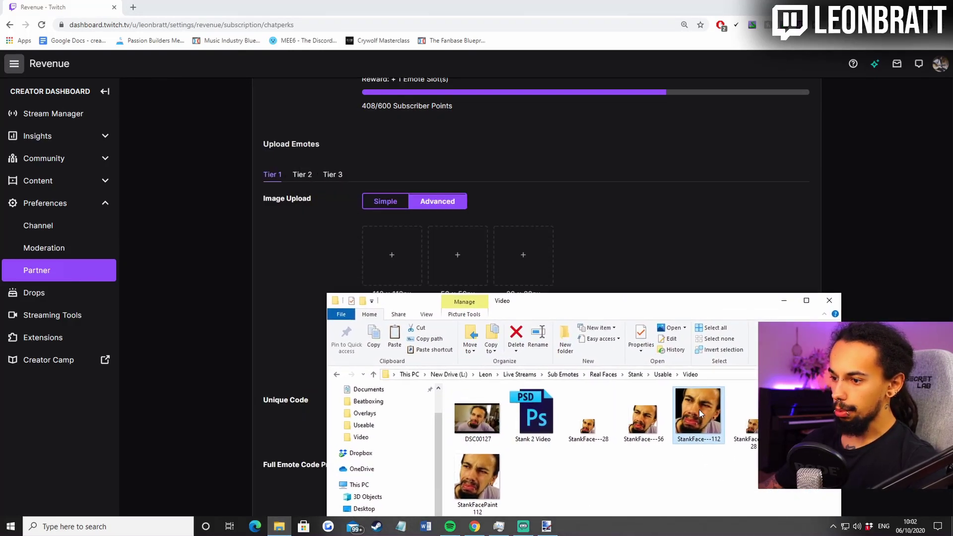
{"action": "left_click_drag", "start_coordinate": [699, 409], "coordinate": [384, 263]}
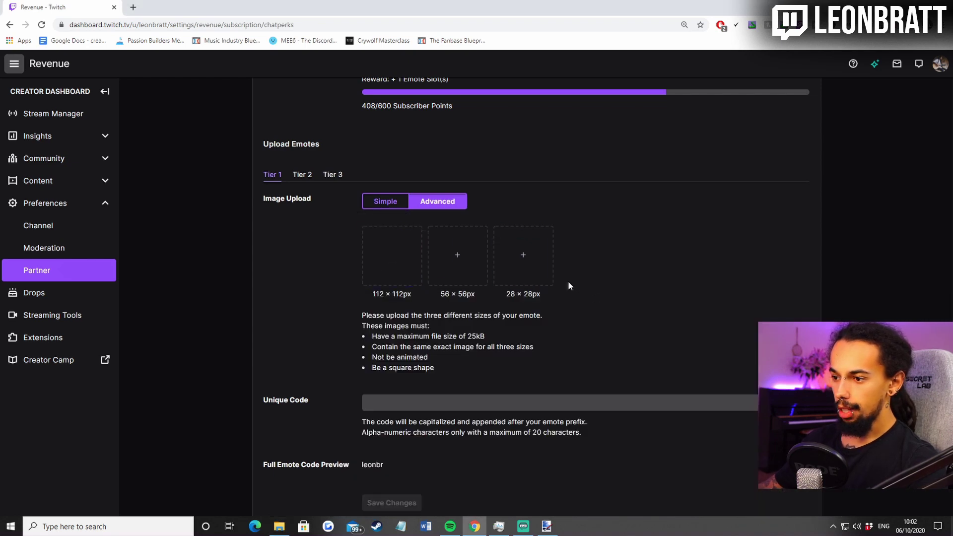
Browse to StankFace---56 for the 56px slot and drag StankFace---28 into the 28px slot
{"action": "left_click", "coordinate": [457, 255]}
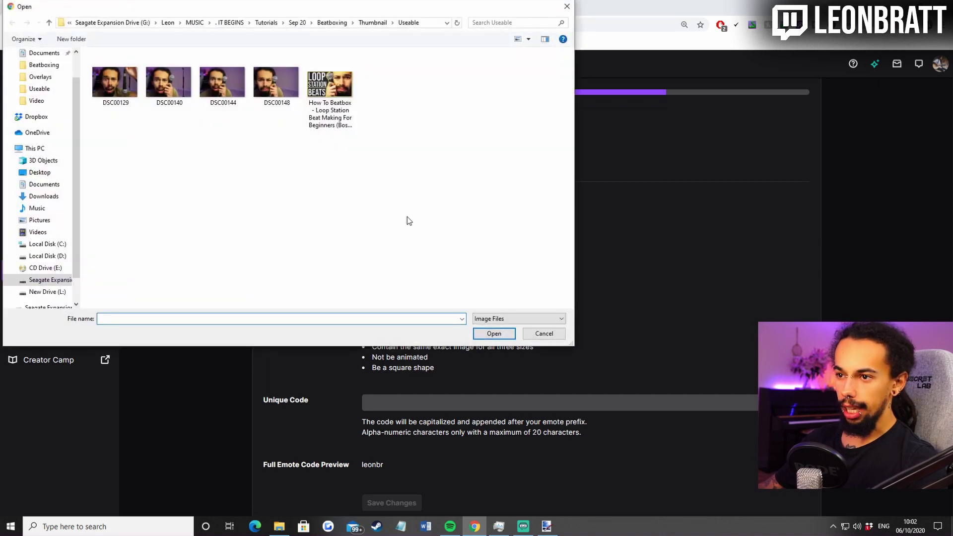
{"action": "left_click", "coordinate": [36, 100]}
{"action": "left_click", "coordinate": [223, 88]}
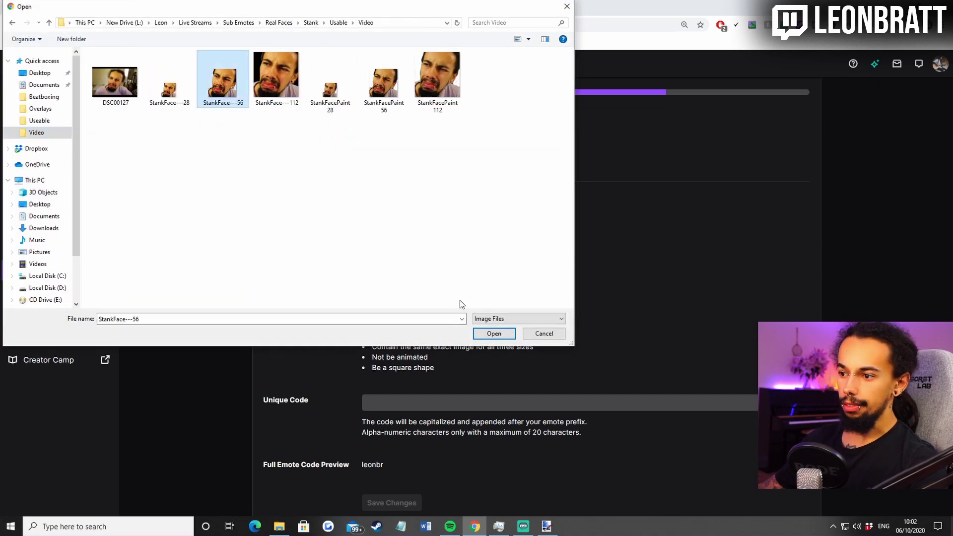
{"action": "left_click", "coordinate": [493, 335]}
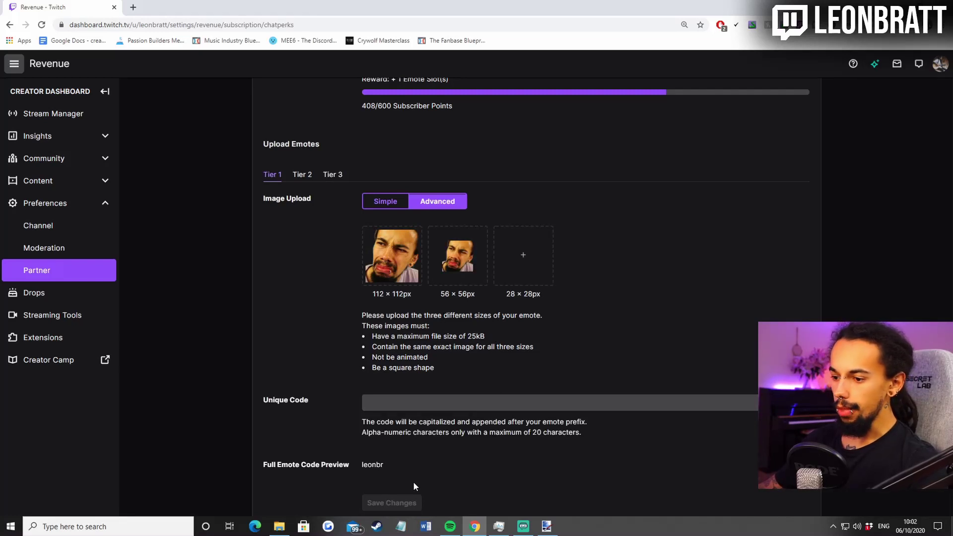
{"action": "left_click", "coordinate": [279, 526]}
{"action": "left_click", "coordinate": [596, 428]}
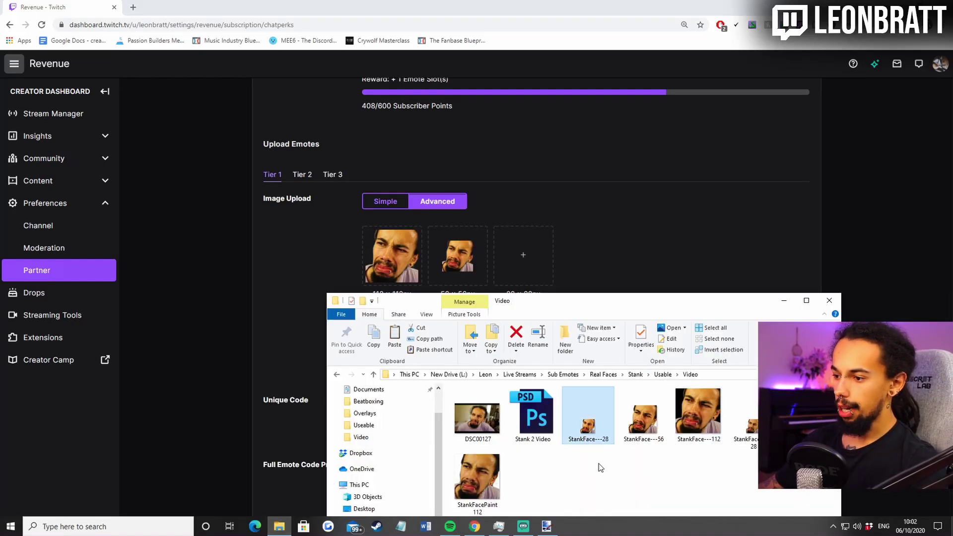
{"action": "left_click_drag", "start_coordinate": [596, 435], "coordinate": [532, 273]}
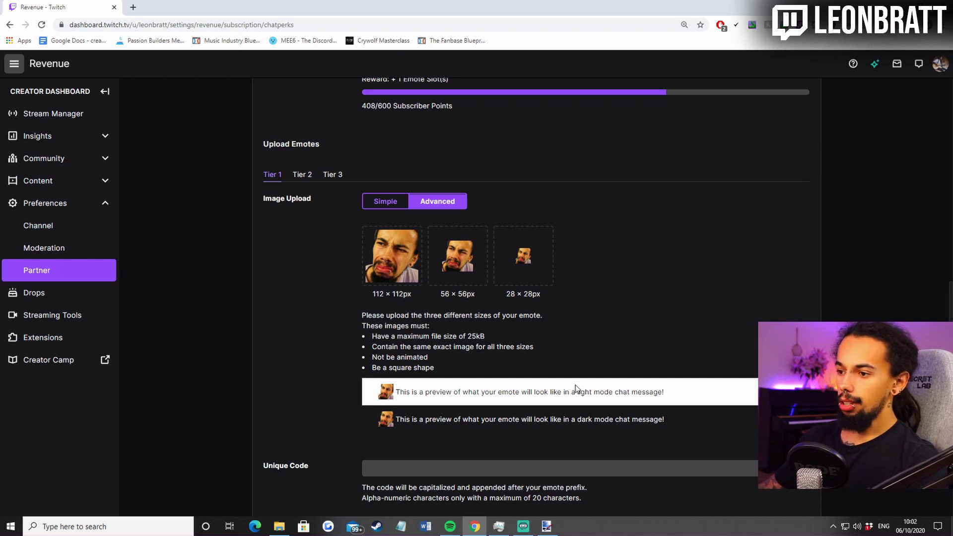
Enter 'Stank' as the emote's unique code
{"action": "scroll", "coordinate": [387, 419], "scroll_direction": "down", "scroll_amount": 1}
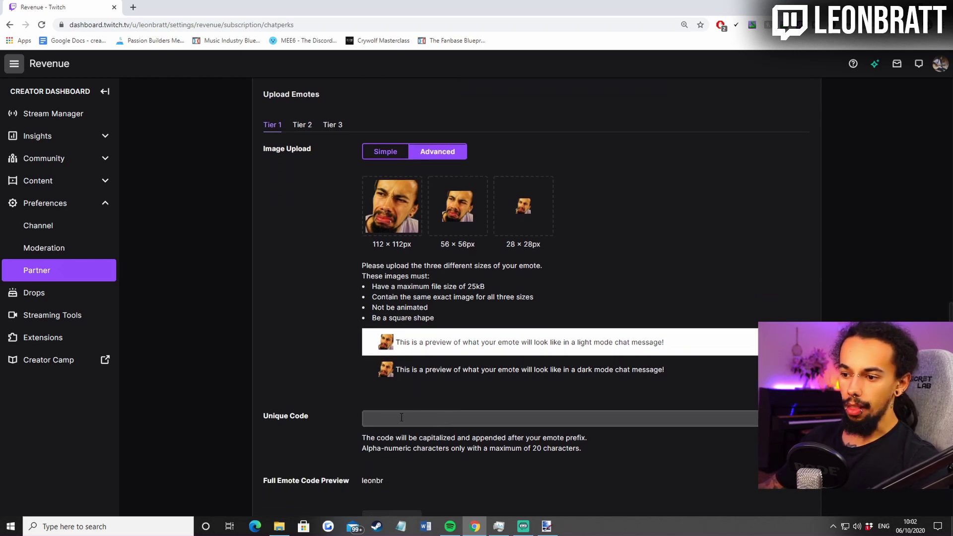
{"action": "left_click", "coordinate": [401, 418]}
{"action": "type", "text": "Stank"}
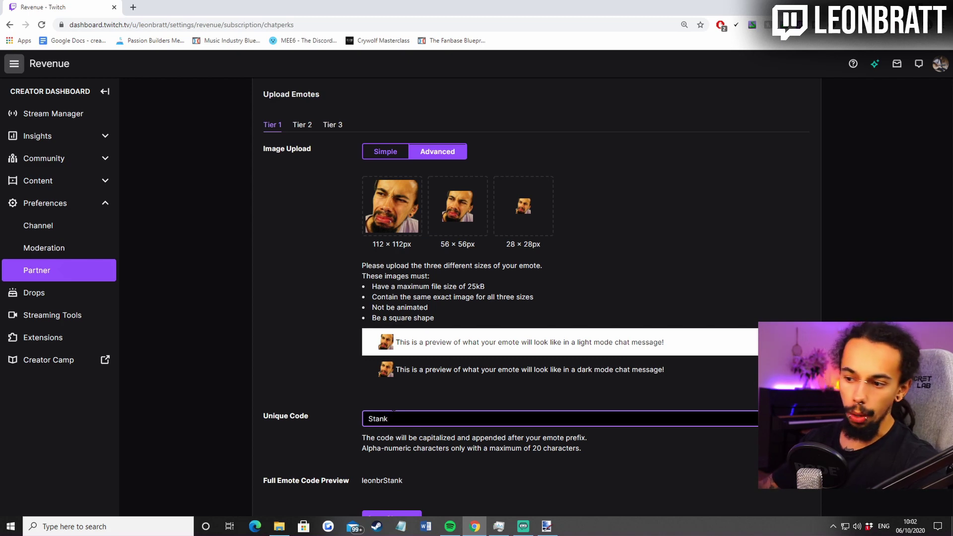
{"action": "scroll", "coordinate": [377, 411], "scroll_direction": "down", "scroll_amount": 1}
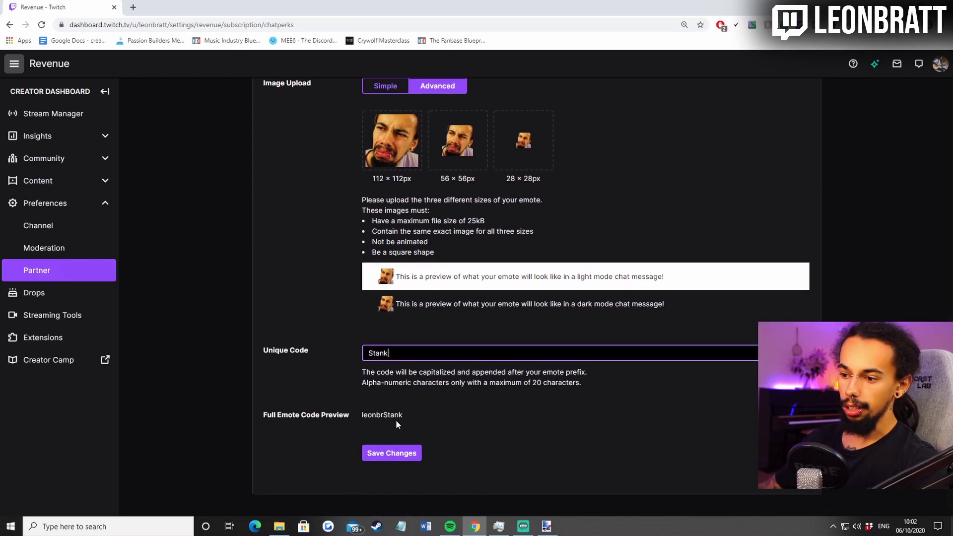
{"action": "scroll", "coordinate": [349, 345], "scroll_direction": "up", "scroll_amount": 4}
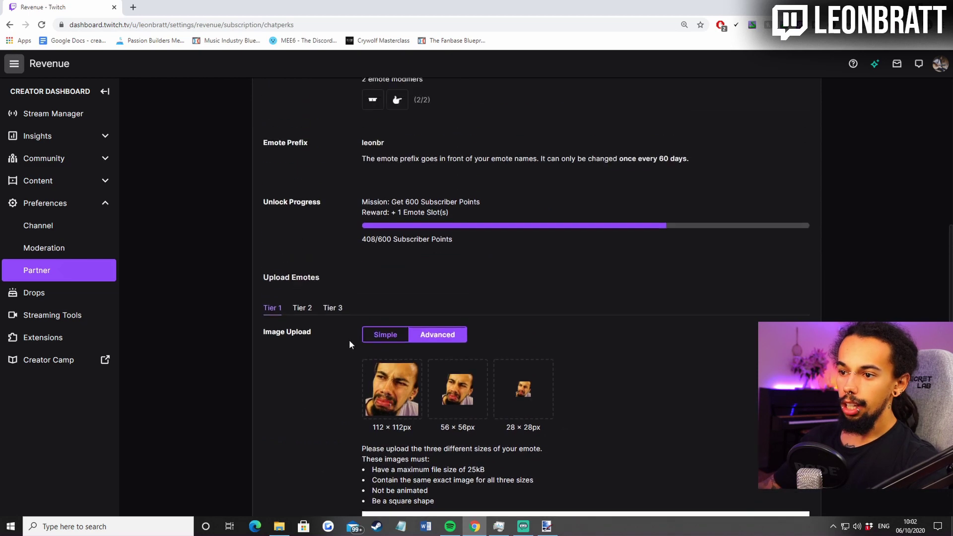
{"action": "scroll", "coordinate": [327, 378], "scroll_direction": "down", "scroll_amount": 4}
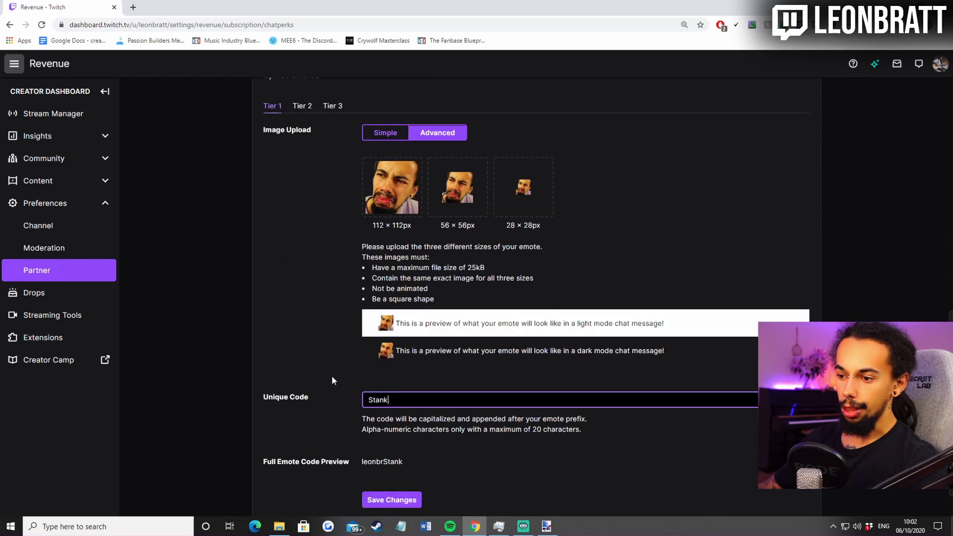
Erase the code and toggle Simple then Advanced to clear the three size slots
{"action": "key", "text": "BackSpace"}
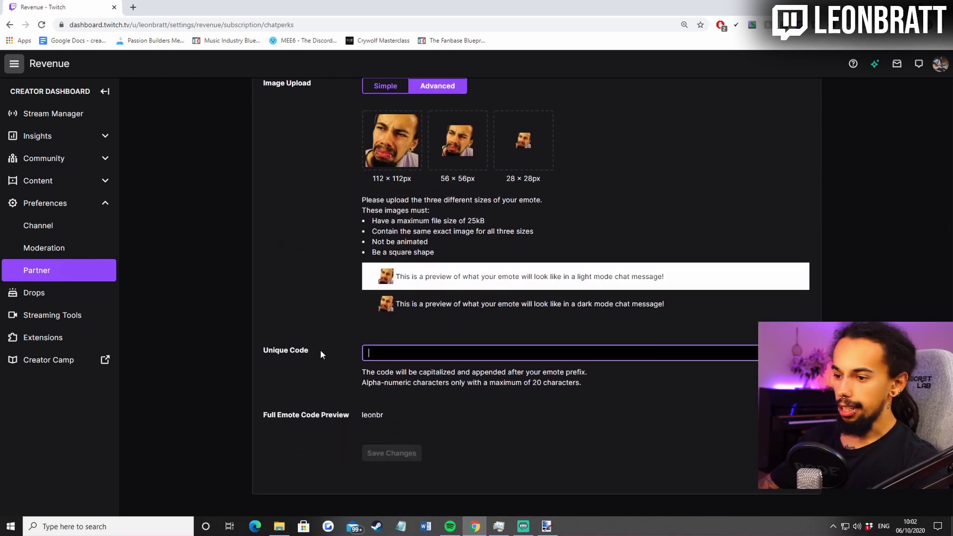
{"action": "scroll", "coordinate": [338, 318], "scroll_direction": "up", "scroll_amount": 3}
{"action": "left_click", "coordinate": [404, 236]}
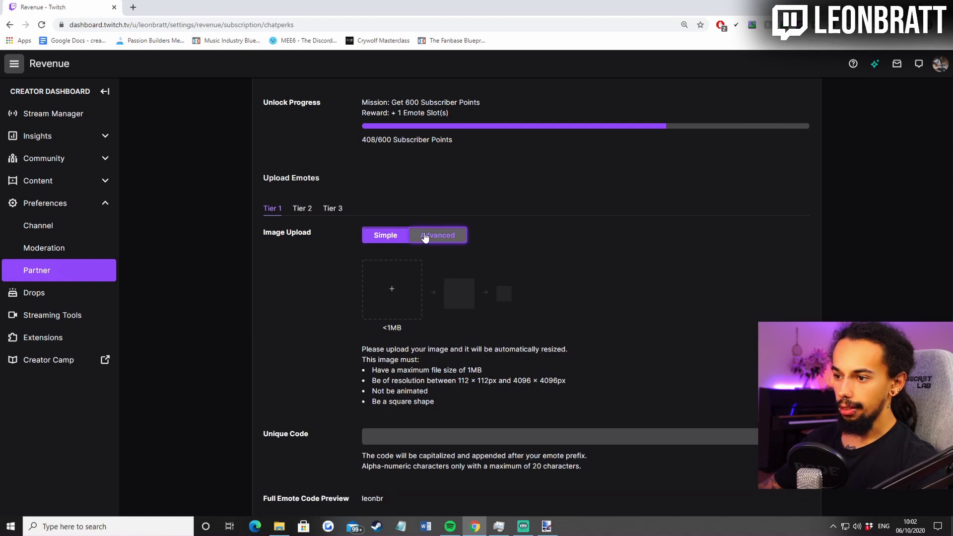
{"action": "left_click", "coordinate": [430, 237]}
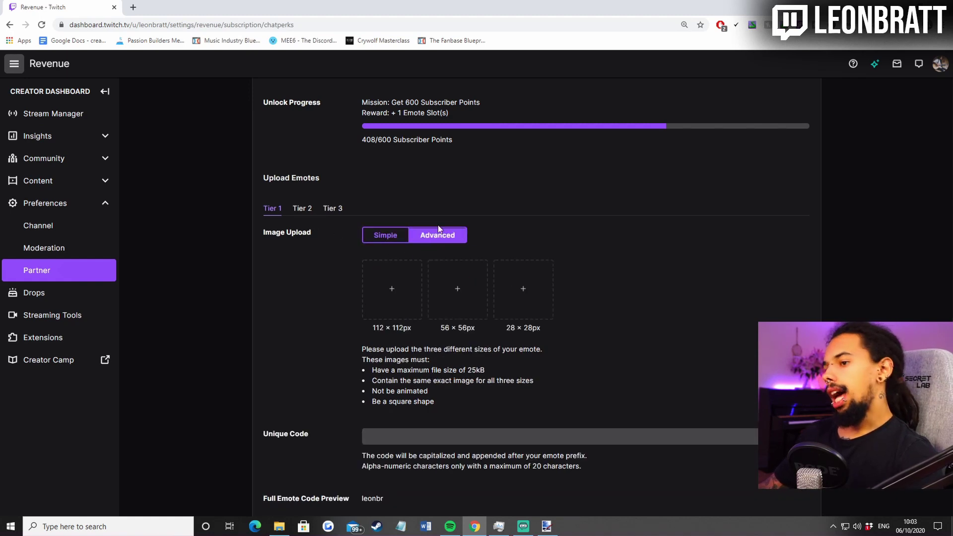
Zoom in to confirm the Stank emote among Tier 1 emotes, reset zoom, then open your channel from the avatar menu
{"action": "scroll", "coordinate": [541, 263], "scroll_direction": "up", "scroll_amount": 10}
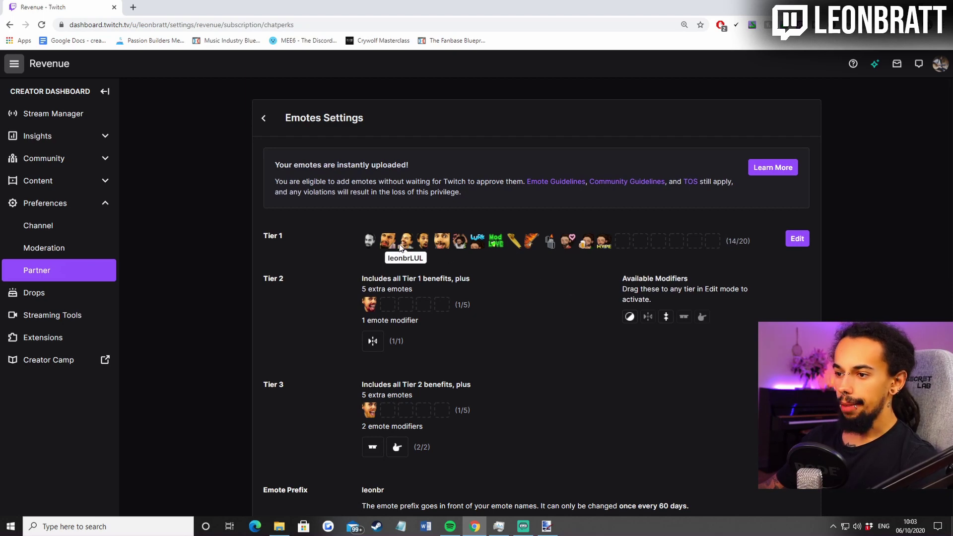
{"action": "key", "text": "ctrl+plus"}
{"action": "key", "text": "ctrl+plus"}
{"action": "key", "text": "ctrl+plus"}
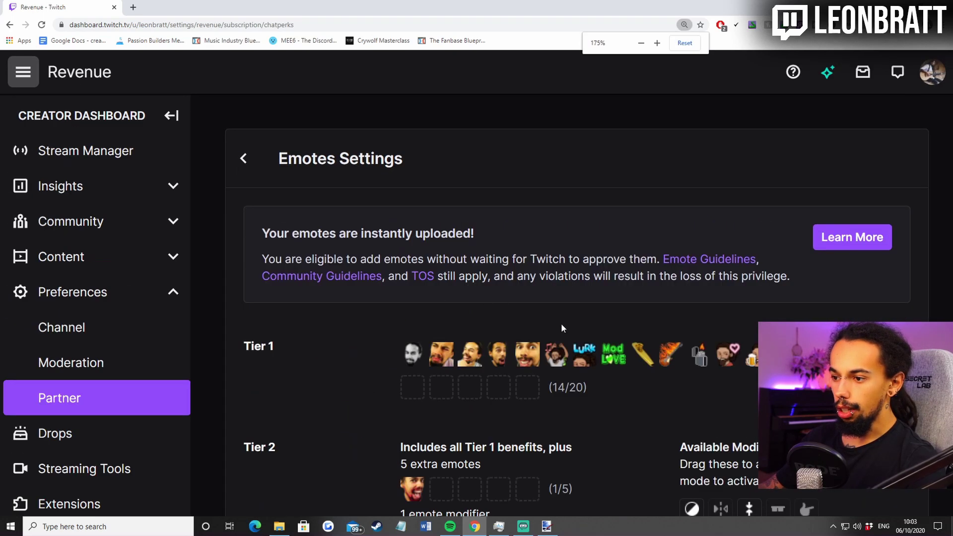
{"action": "scroll", "coordinate": [566, 327], "scroll_direction": "down", "scroll_amount": 1}
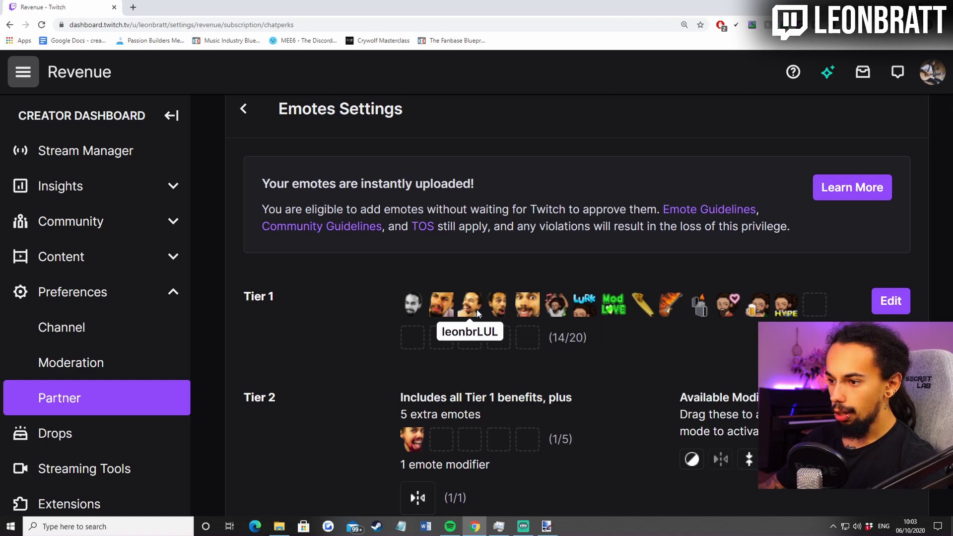
{"action": "key", "text": "ctrl+minus"}
{"action": "key", "text": "ctrl+minus"}
{"action": "key", "text": "ctrl+minus"}
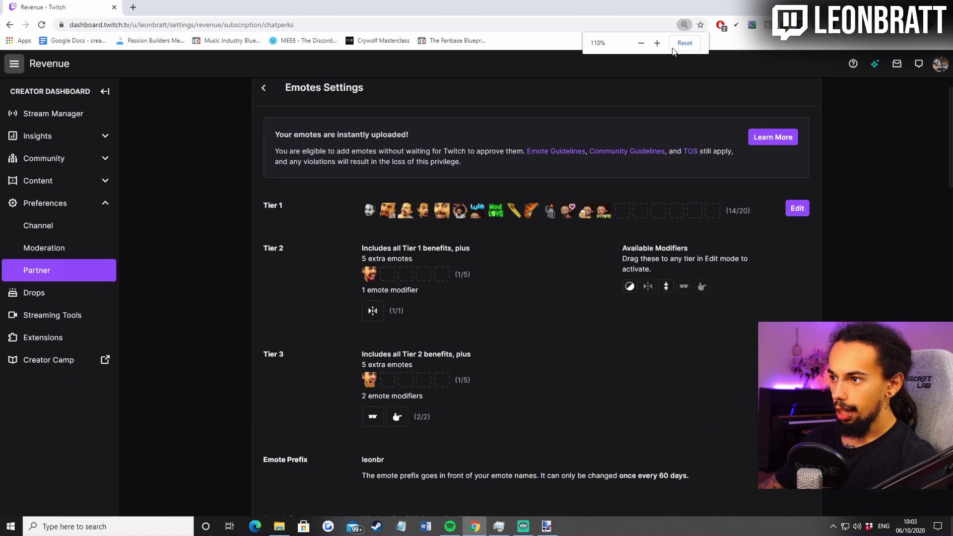
{"action": "left_click", "coordinate": [684, 43]}
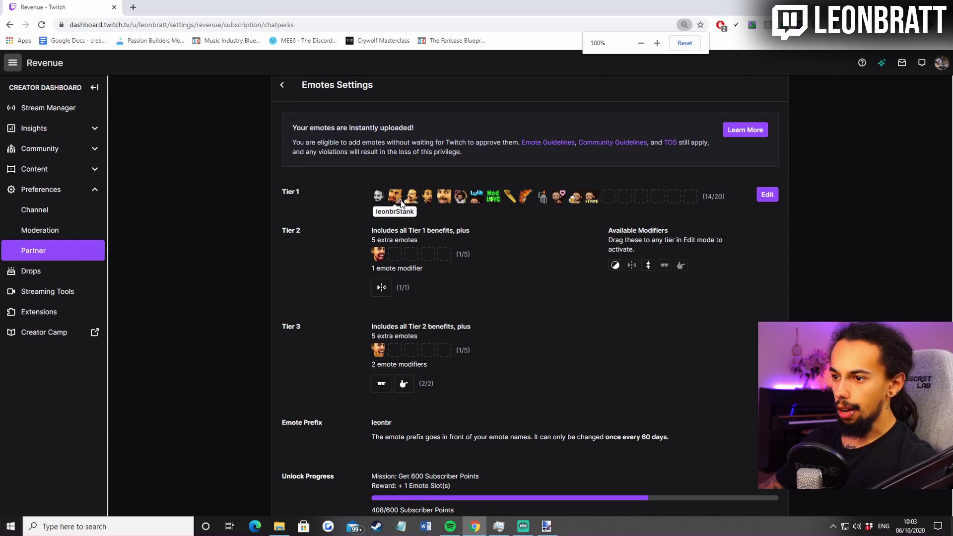
{"action": "left_click", "coordinate": [933, 65]}
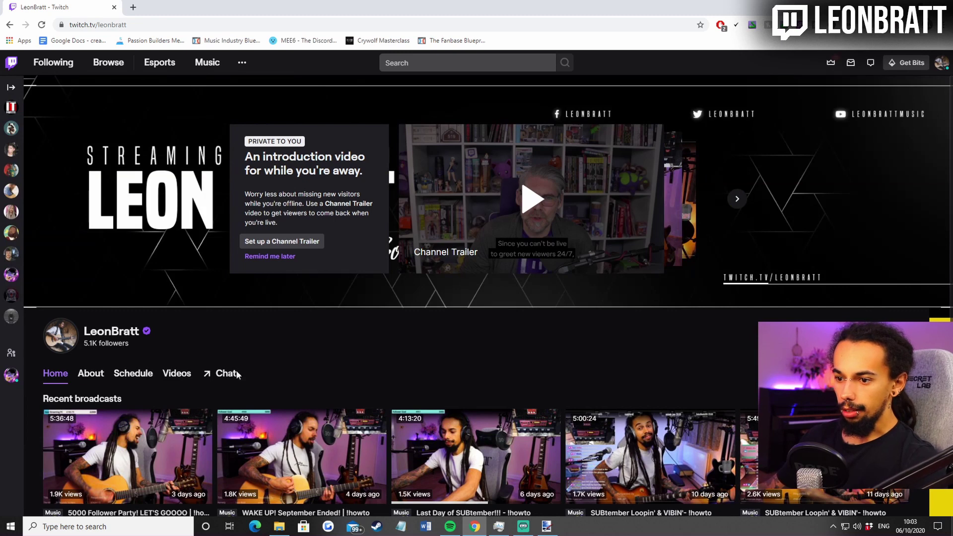
Open the channel's chat and send a message with two face emotes from the emote picker
{"action": "left_click", "coordinate": [225, 376]}
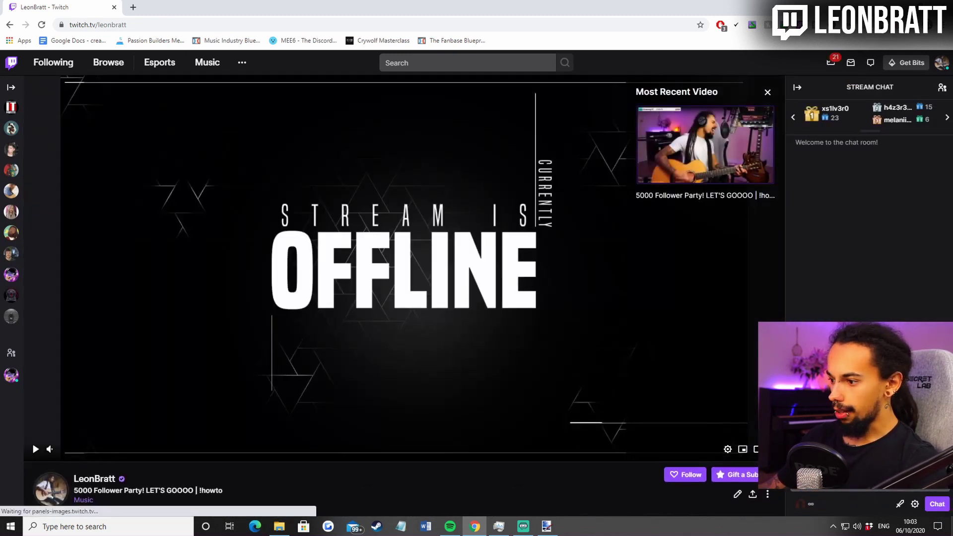
{"action": "left_click", "coordinate": [933, 490]}
{"action": "left_click", "coordinate": [805, 318]}
{"action": "left_click", "coordinate": [822, 317]}
{"action": "key", "text": "Return"}
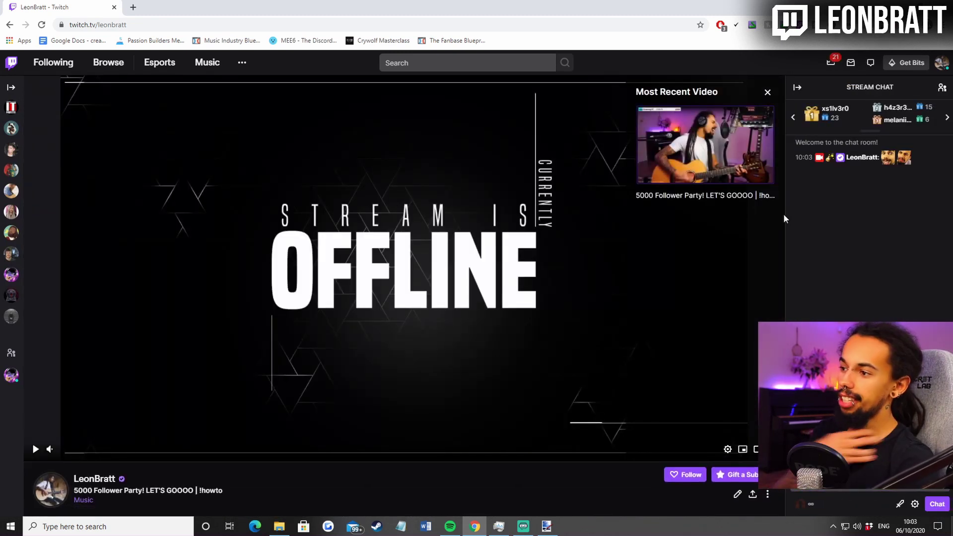